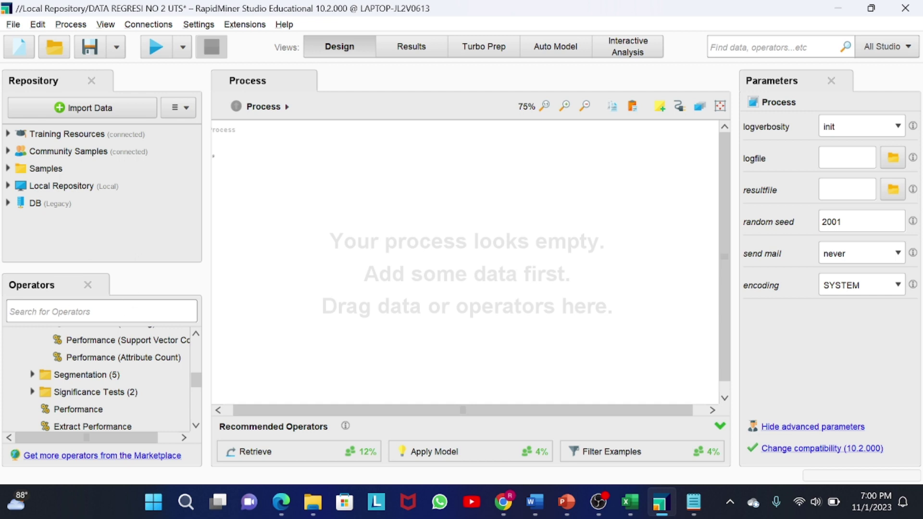
Search the operators for "read cs" and add the Read CSV operator to the start of the empty process.
{"action": "type", "text": "read"}
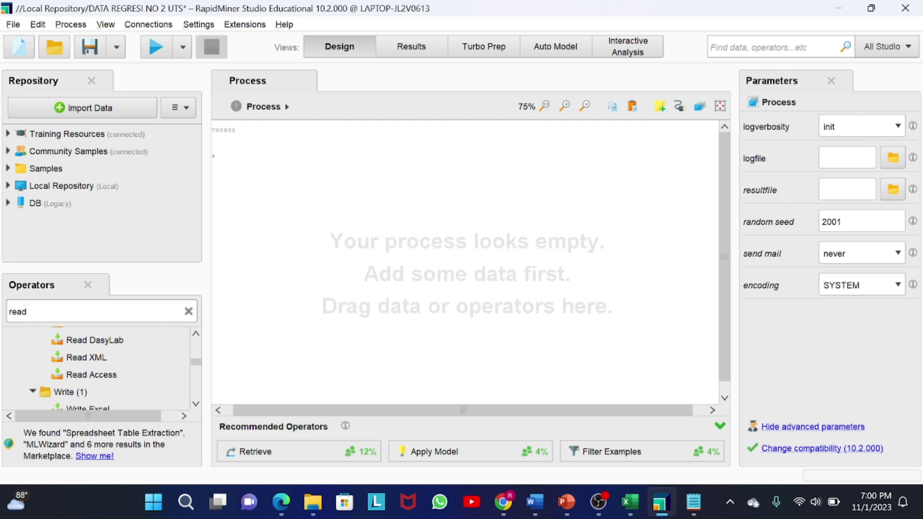
{"action": "left_click_drag", "start_coordinate": [79, 357], "coordinate": [82, 385]}
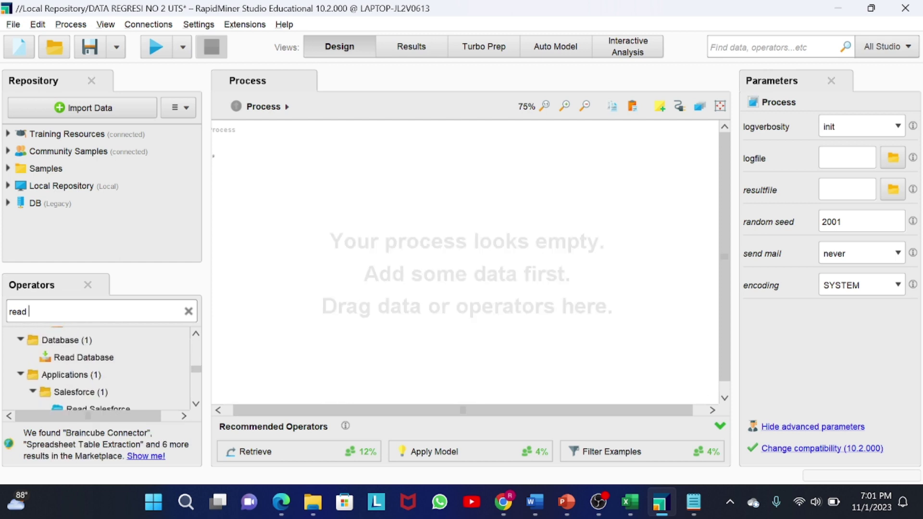
{"action": "type", "text": "cs"}
{"action": "left_click_drag", "start_coordinate": [86, 388], "coordinate": [265, 151]}
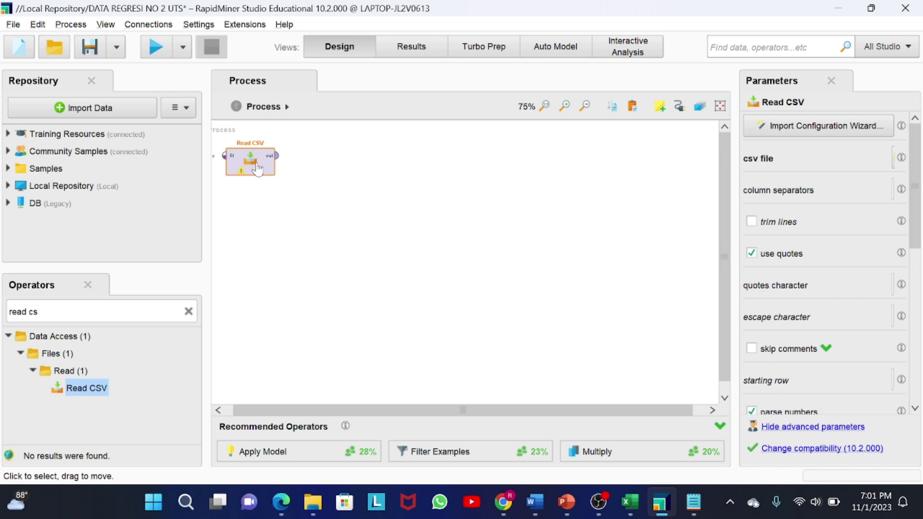
Load insurance (1).csv from the Downloads folder with Read CSV's import wizard, accepting the suggested data format.
{"action": "left_click", "coordinate": [819, 125]}
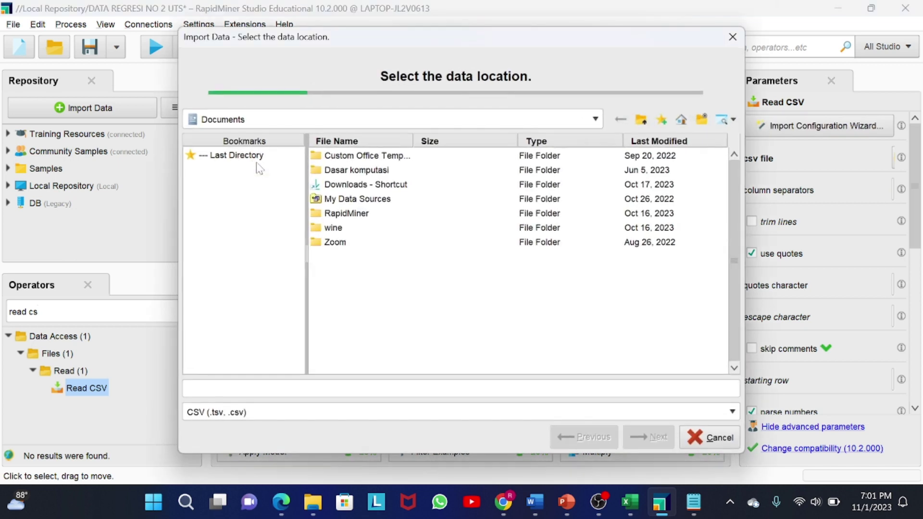
{"action": "left_click", "coordinate": [596, 125]}
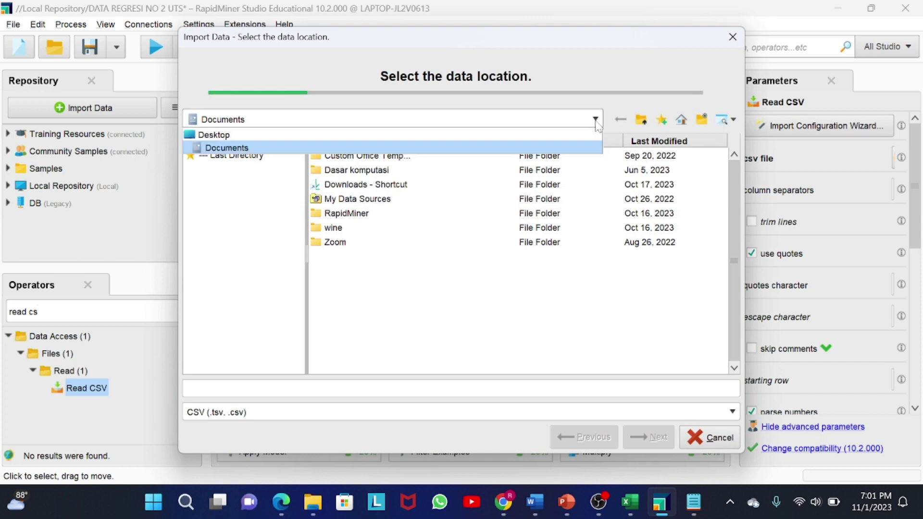
{"action": "left_click", "coordinate": [572, 134]}
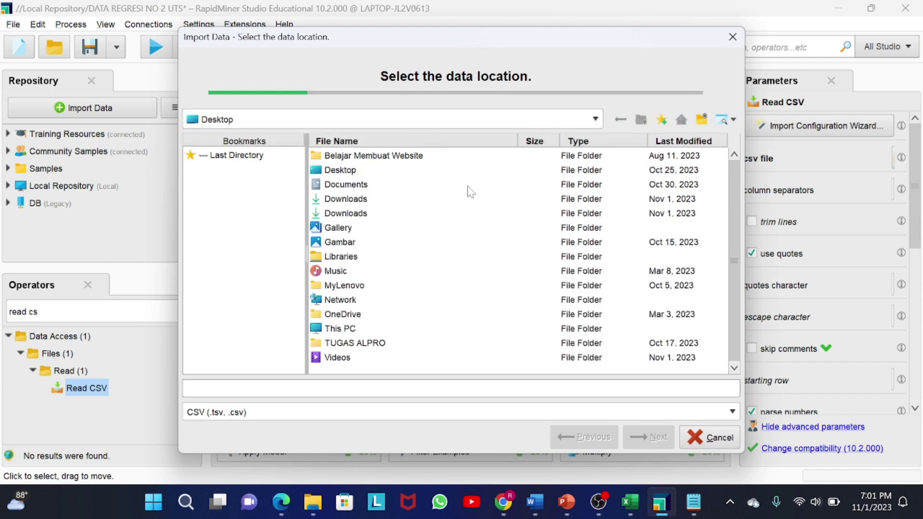
{"action": "left_click", "coordinate": [359, 202]}
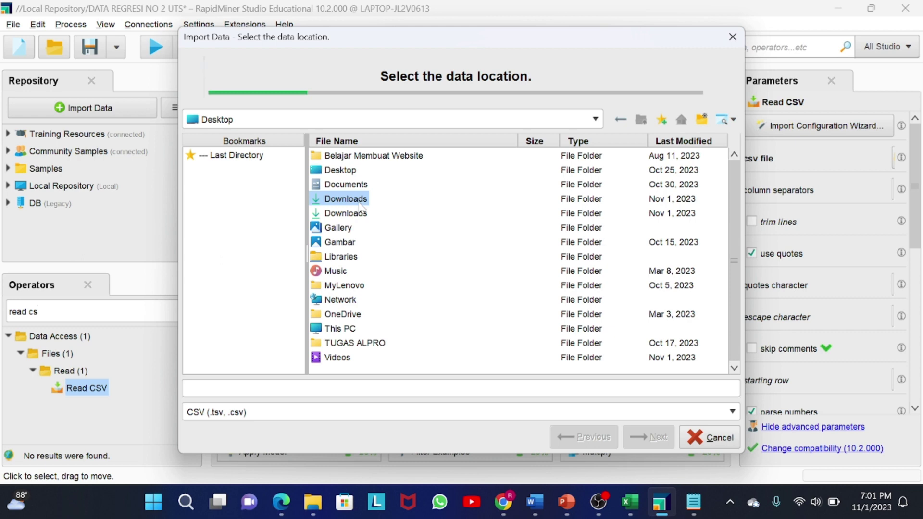
{"action": "double_click", "coordinate": [359, 204]}
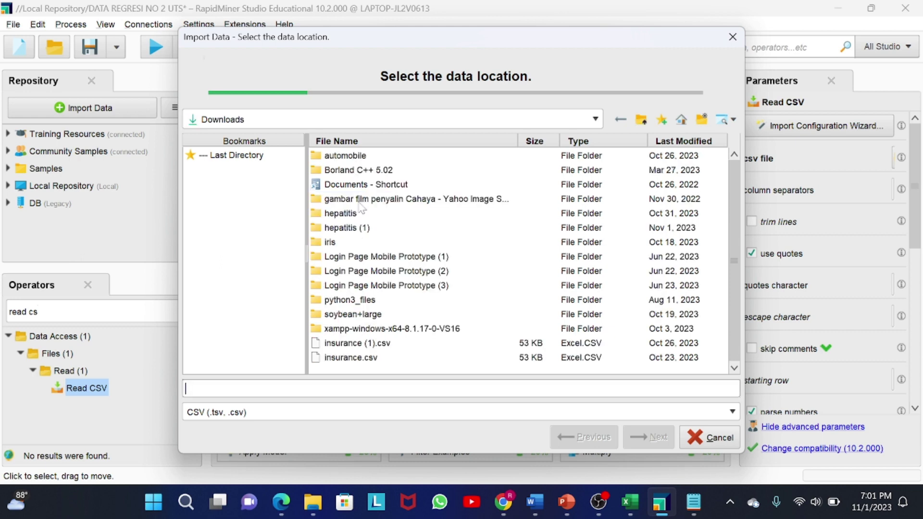
{"action": "left_click", "coordinate": [353, 348]}
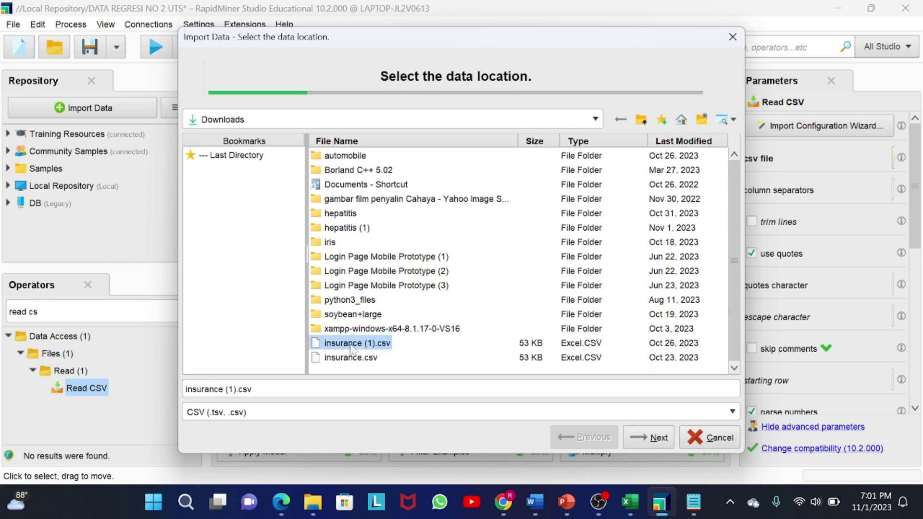
{"action": "left_click", "coordinate": [647, 439]}
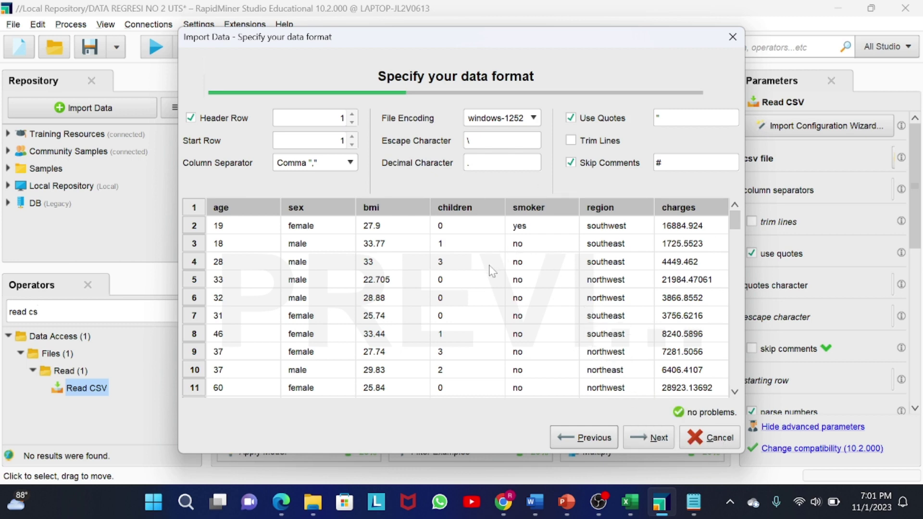
{"action": "left_click", "coordinate": [657, 438]}
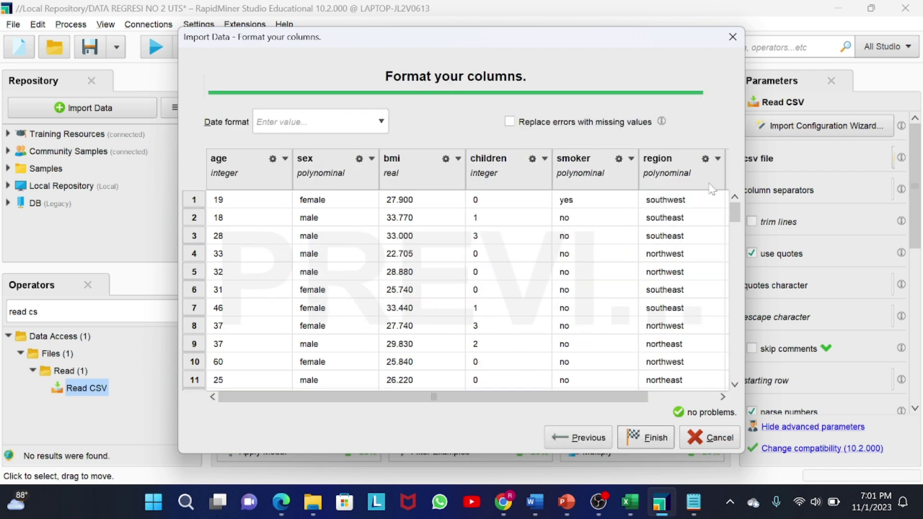
Check the dependent variable description in UTS Data Mining.docx in Word, and return to the column formatting in RapidMiner.
{"action": "scroll", "coordinate": [607, 189], "scroll_direction": "right", "scroll_amount": 3}
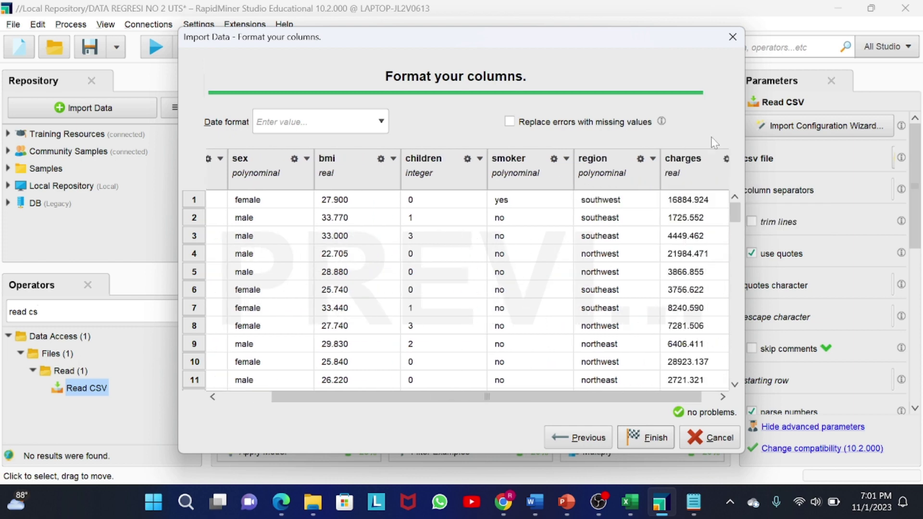
{"action": "scroll", "coordinate": [688, 206], "scroll_direction": "right", "scroll_amount": 1}
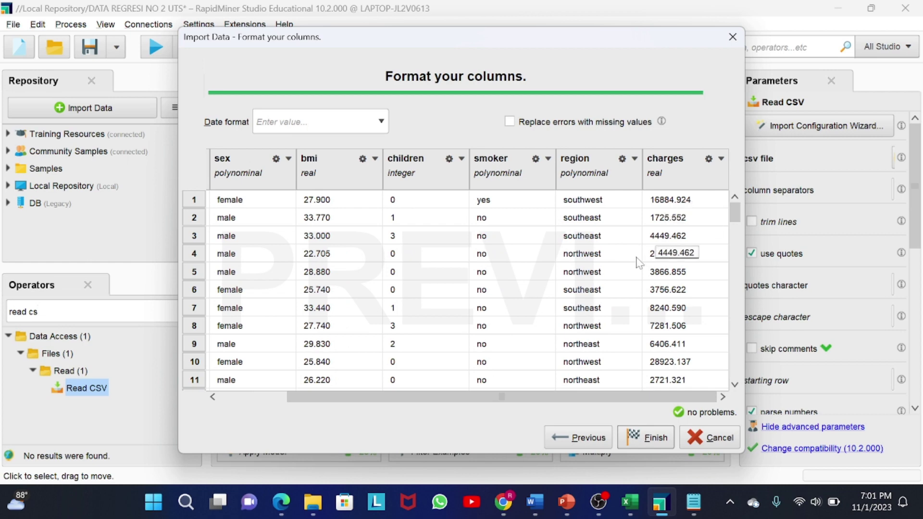
{"action": "mouse_move", "coordinate": [535, 505]}
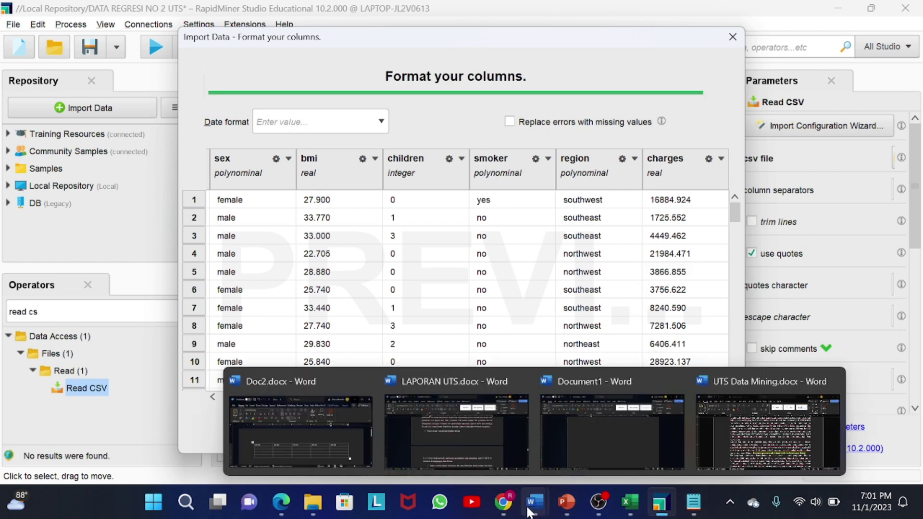
{"action": "left_click", "coordinate": [737, 421]}
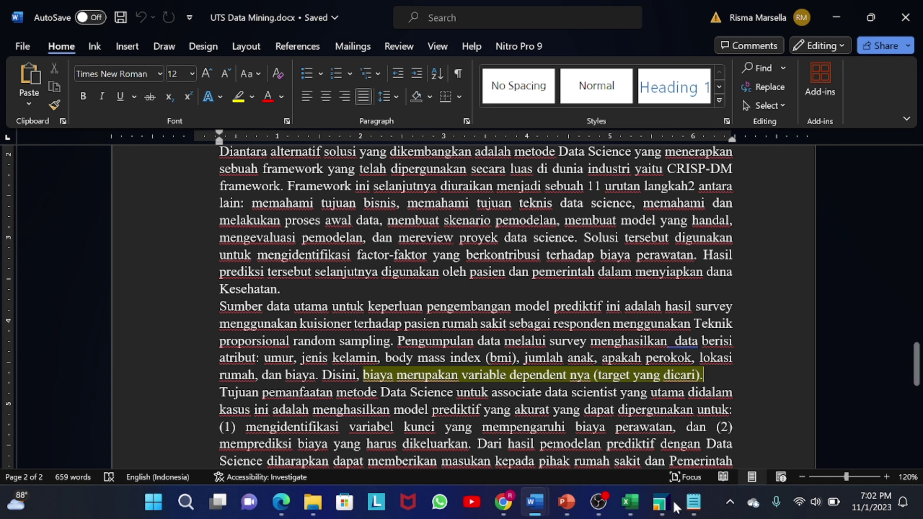
{"action": "mouse_move", "coordinate": [660, 502]}
{"action": "left_click", "coordinate": [687, 447]}
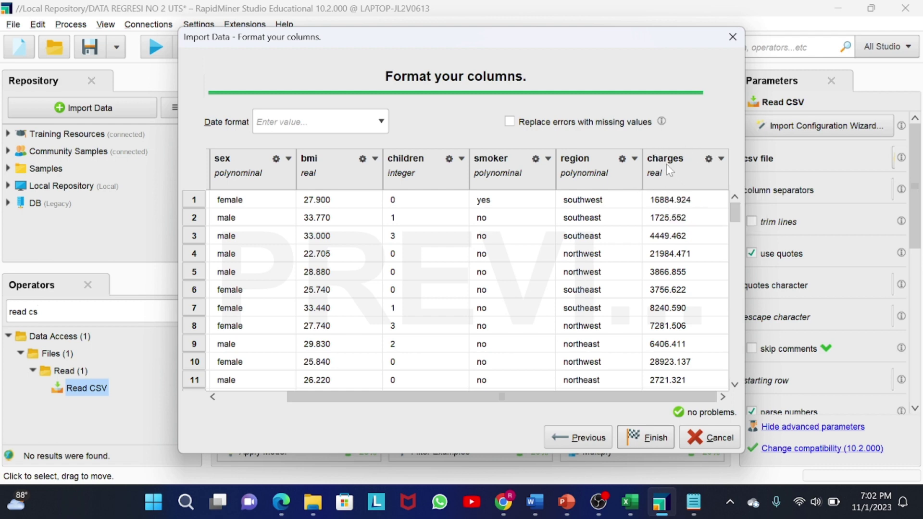
Change the role of the charges column to label.
{"action": "left_click", "coordinate": [721, 159]}
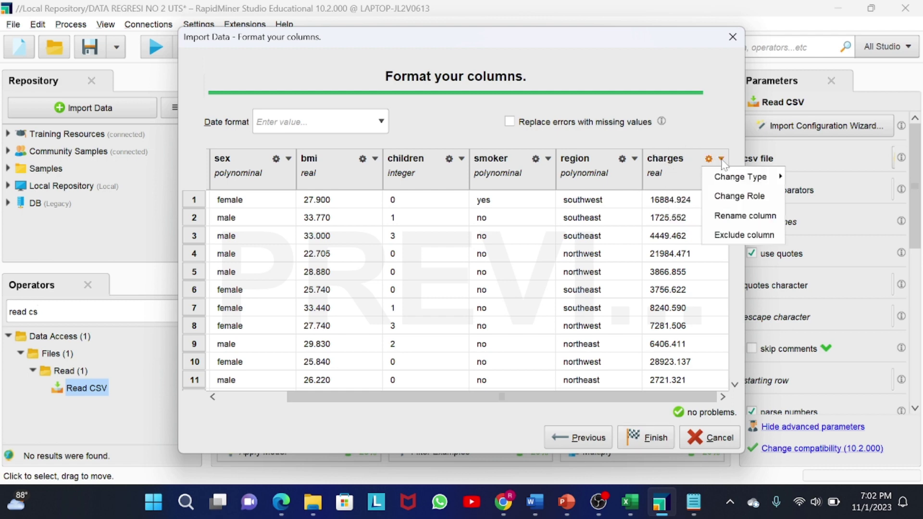
{"action": "left_click", "coordinate": [719, 197]}
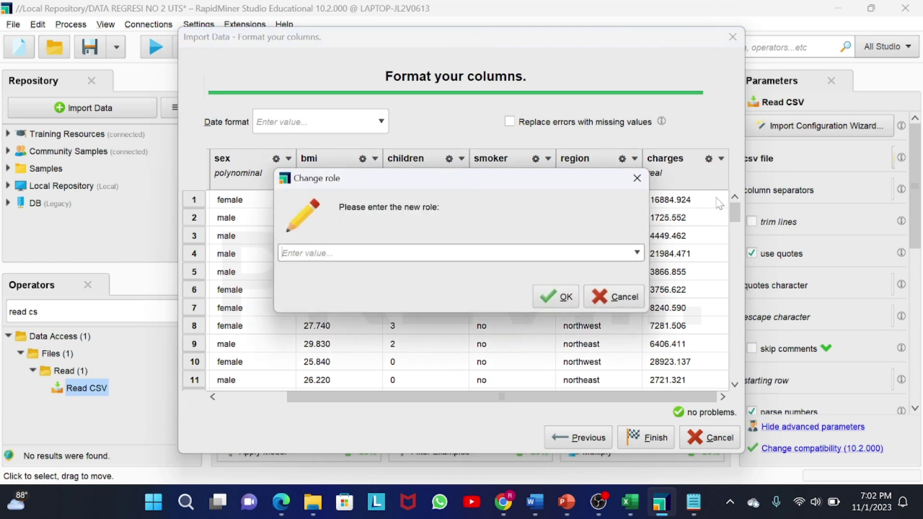
{"action": "left_click", "coordinate": [638, 253]}
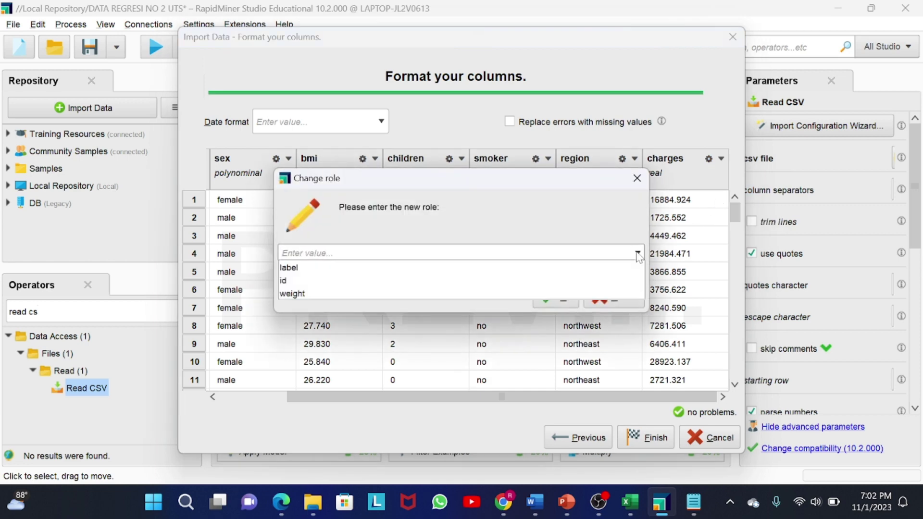
{"action": "left_click", "coordinate": [612, 267]}
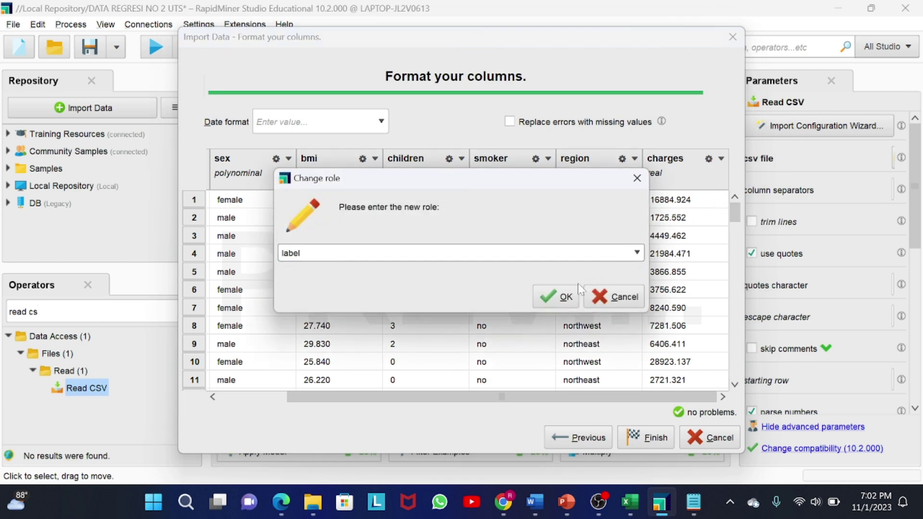
{"action": "left_click", "coordinate": [557, 297]}
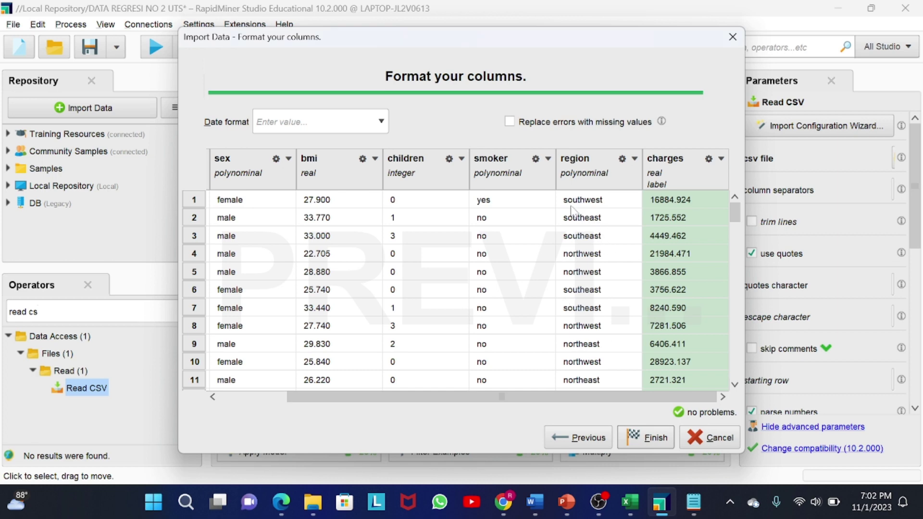
Review the types of all columns from age to charges and finish the CSV import configuration.
{"action": "scroll", "coordinate": [523, 204], "scroll_direction": "left", "scroll_amount": 3}
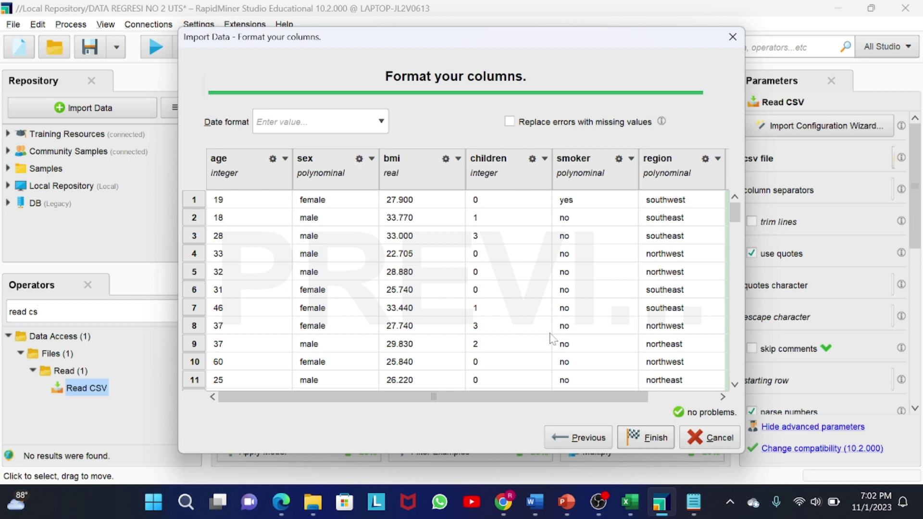
{"action": "scroll", "coordinate": [610, 327], "scroll_direction": "right", "scroll_amount": 1}
{"action": "scroll", "coordinate": [609, 327], "scroll_direction": "right", "scroll_amount": 2}
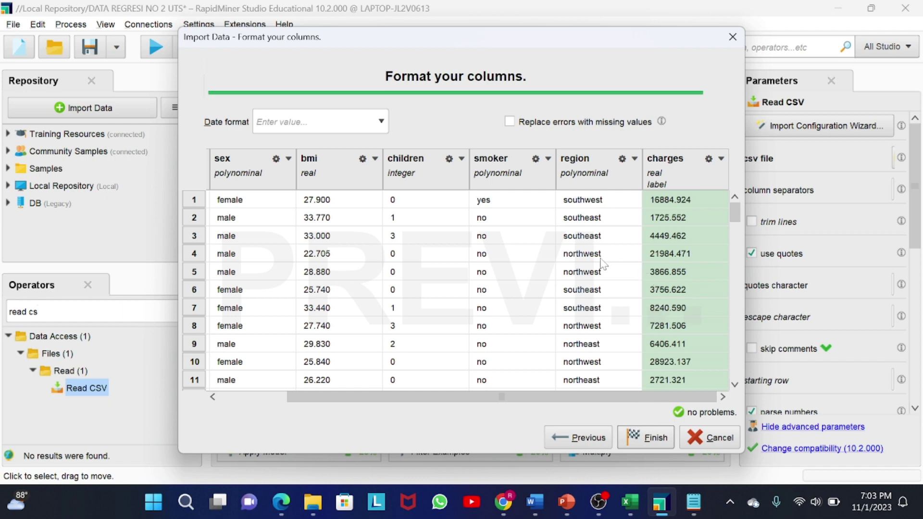
{"action": "scroll", "coordinate": [429, 251], "scroll_direction": "left", "scroll_amount": 2}
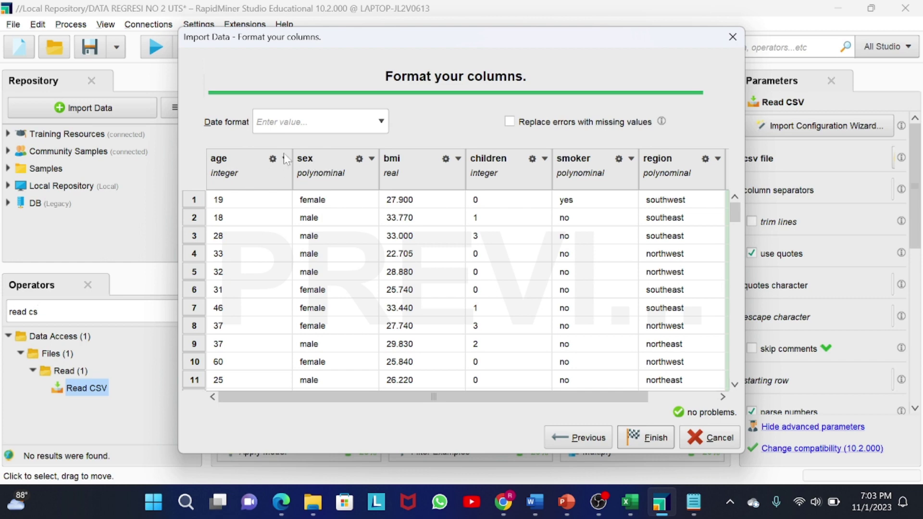
{"action": "scroll", "coordinate": [441, 166], "scroll_direction": "right", "scroll_amount": 2}
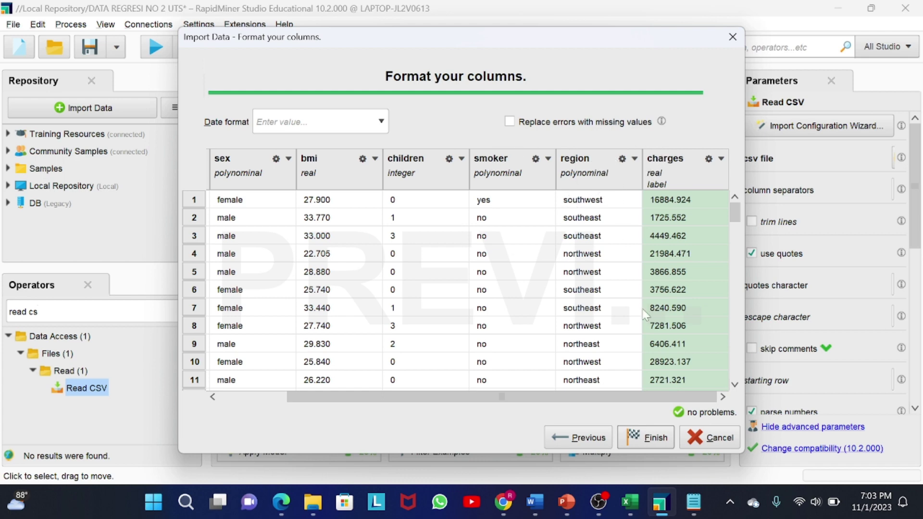
{"action": "left_click", "coordinate": [635, 437]}
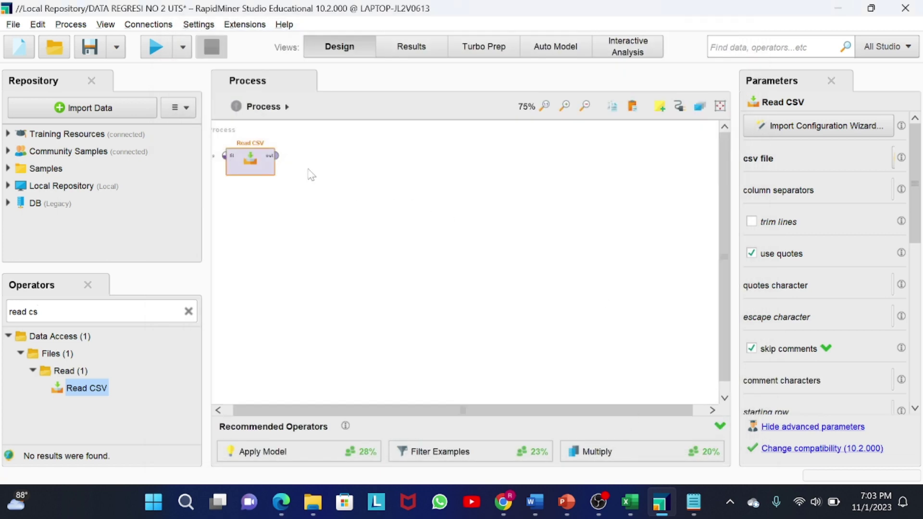
Connect the Read CSV output to the first process result port and run the process.
{"action": "left_click", "coordinate": [278, 164]}
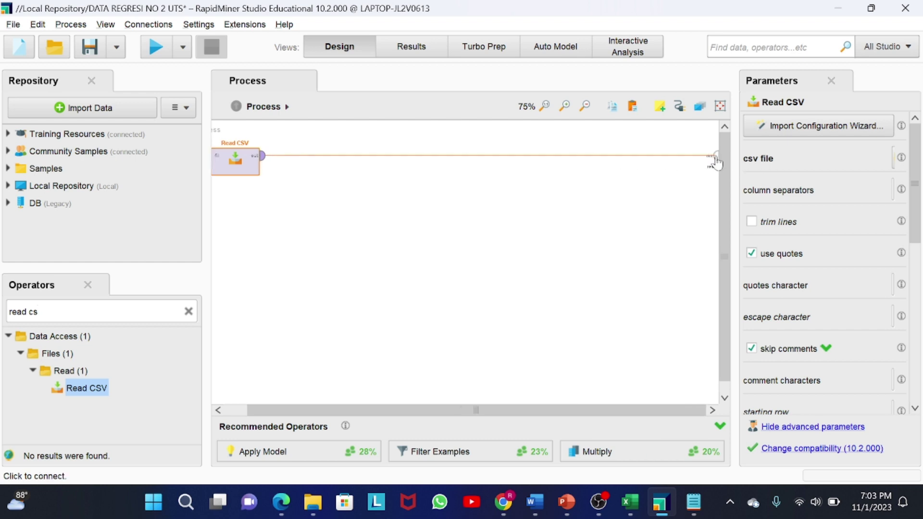
{"action": "left_click", "coordinate": [717, 161]}
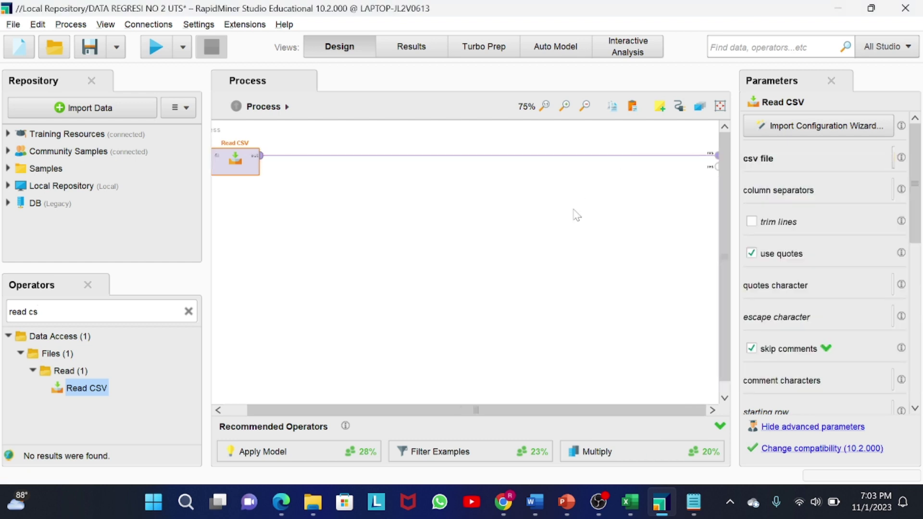
{"action": "left_click", "coordinate": [159, 57]}
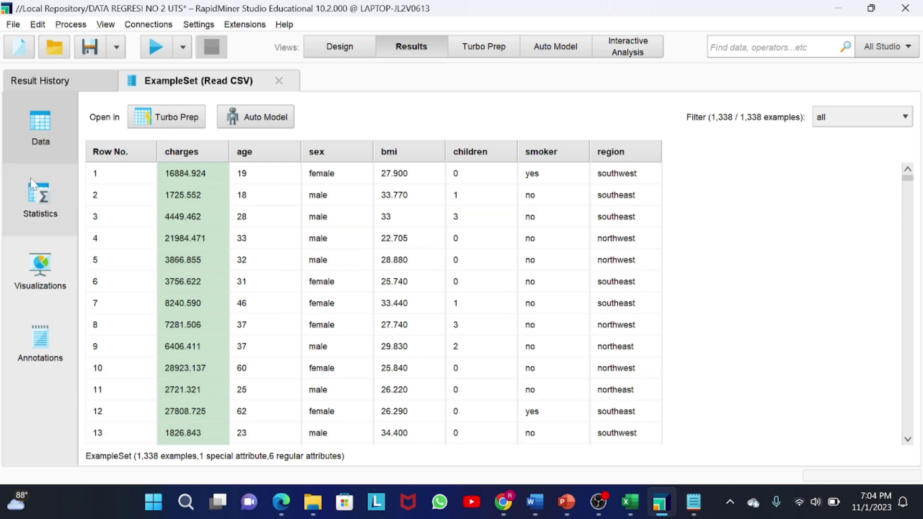
Examine the statistics of the imported example set, checking every attribute from charges to region for missing values.
{"action": "left_click", "coordinate": [43, 226]}
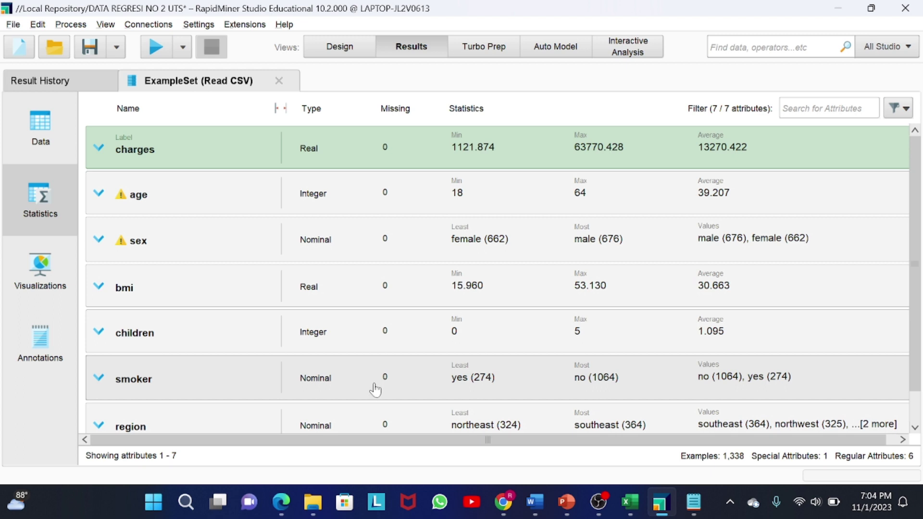
{"action": "scroll", "coordinate": [375, 389], "scroll_direction": "down", "scroll_amount": 1}
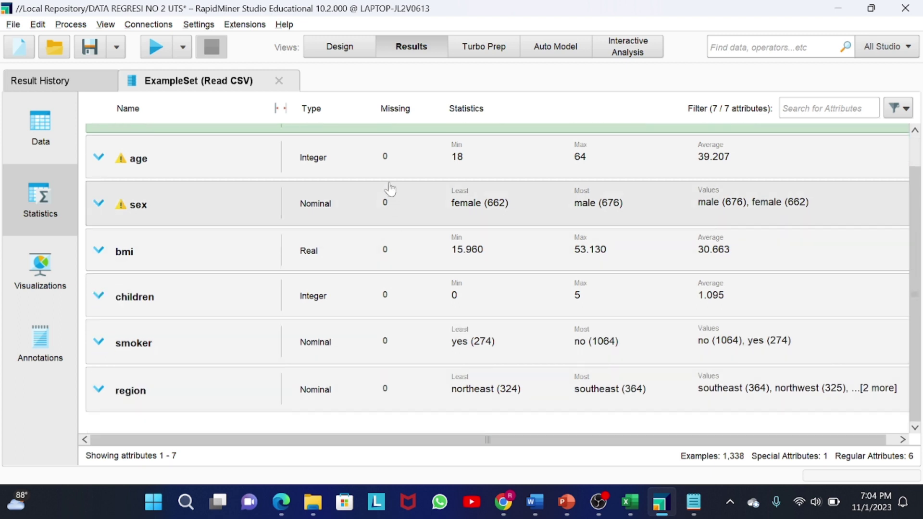
{"action": "scroll", "coordinate": [390, 188], "scroll_direction": "up", "scroll_amount": 1}
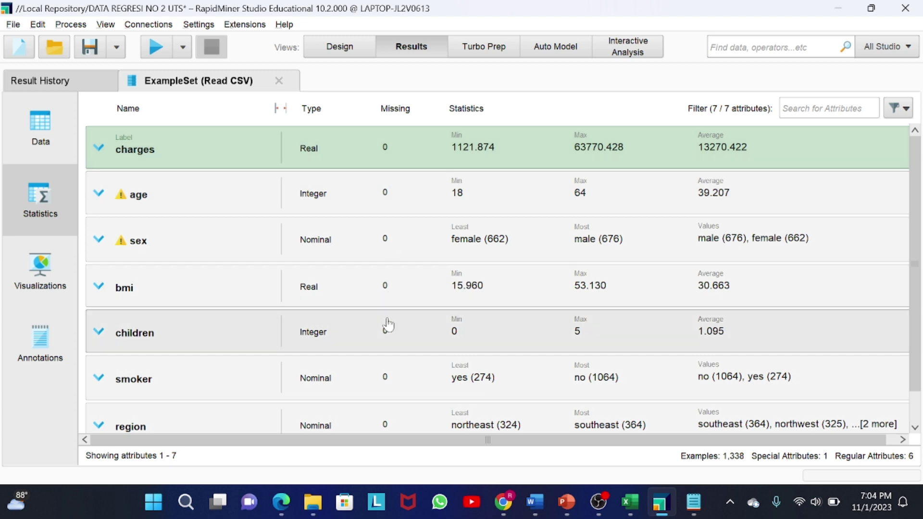
{"action": "scroll", "coordinate": [388, 323], "scroll_direction": "down", "scroll_amount": 1}
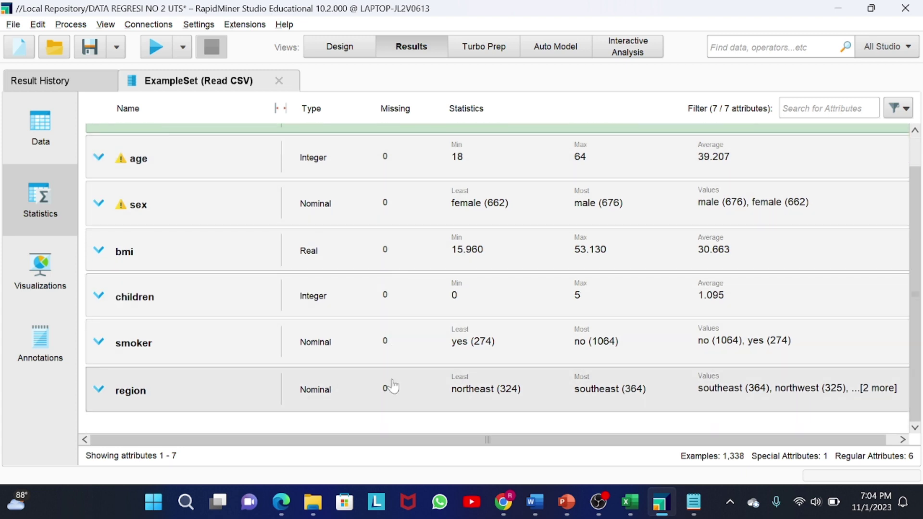
{"action": "scroll", "coordinate": [483, 170], "scroll_direction": "up", "scroll_amount": 1}
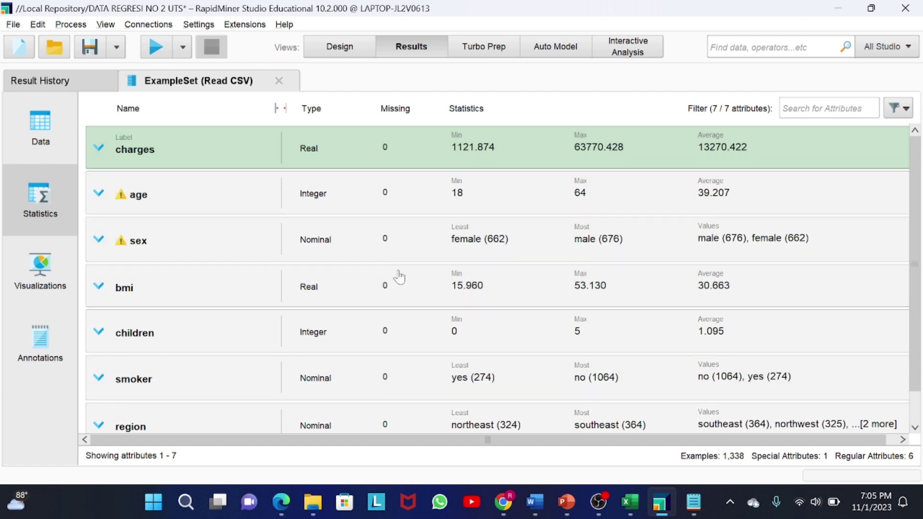
{"action": "scroll", "coordinate": [383, 427], "scroll_direction": "down", "scroll_amount": 1}
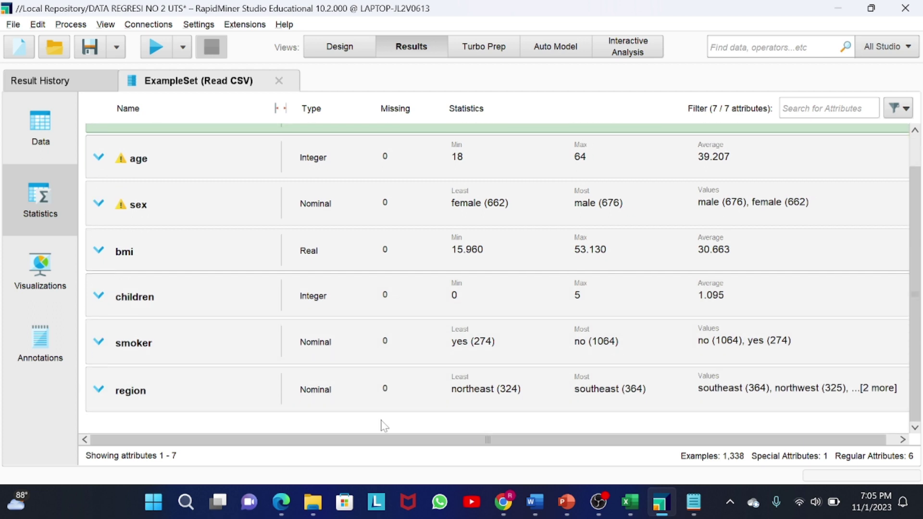
Search the operators for "nominal to no" and insert Nominal to Numerical between Read CSV and the first result port.
{"action": "scroll", "coordinate": [384, 426], "scroll_direction": "up", "scroll_amount": 1}
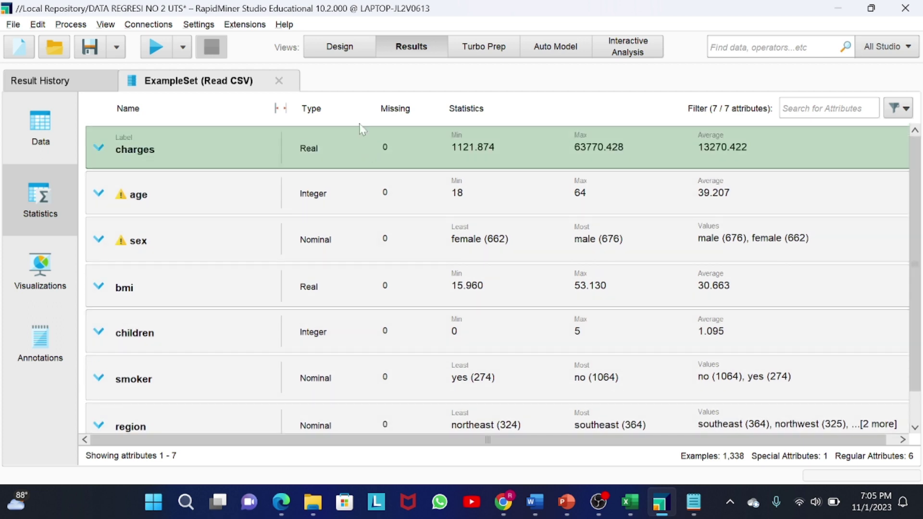
{"action": "left_click", "coordinate": [355, 51]}
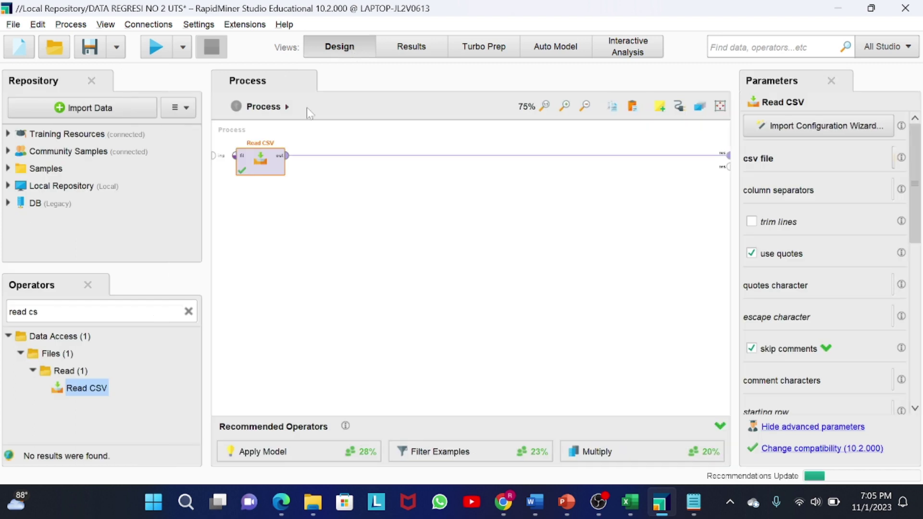
{"action": "left_click", "coordinate": [129, 311]}
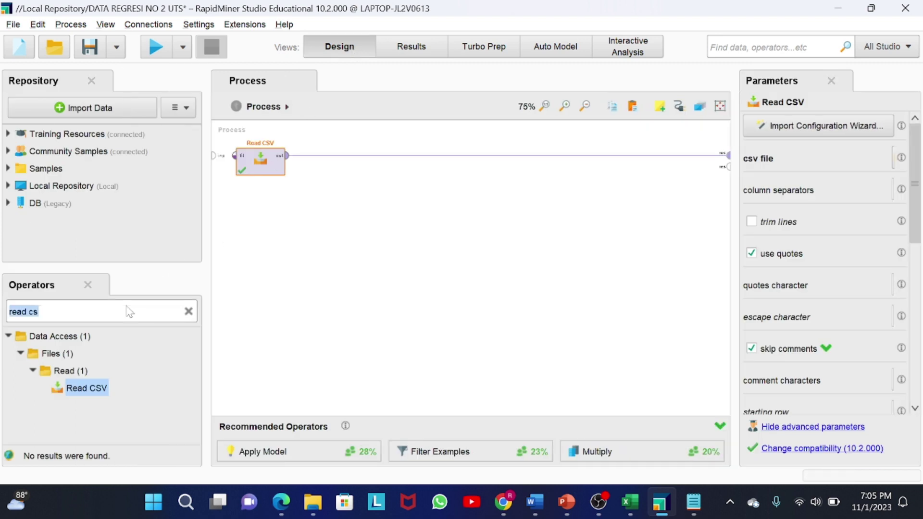
{"action": "key", "text": "BackSpace"}
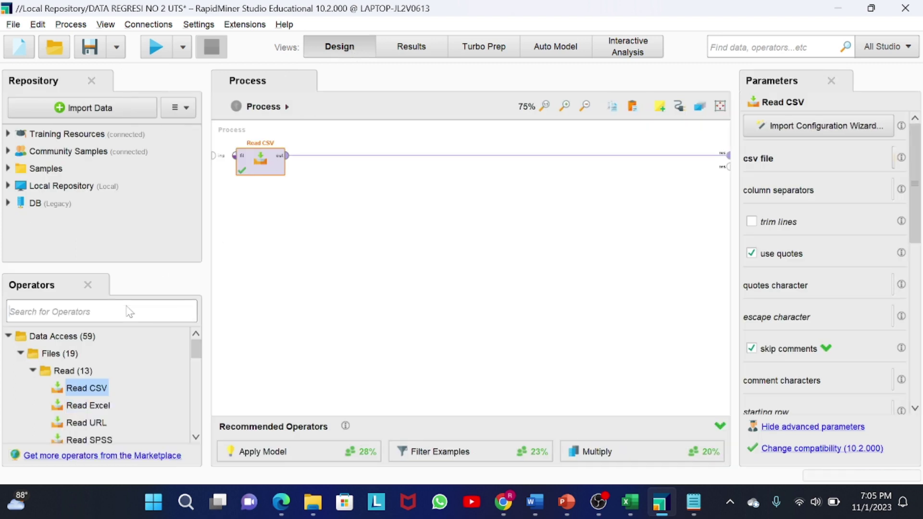
{"action": "type", "text": "no"}
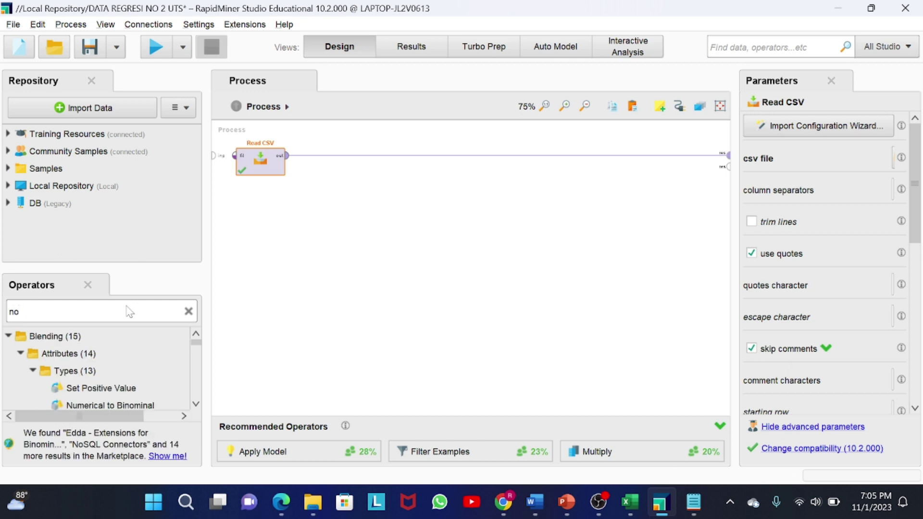
{"action": "type", "text": "minal"}
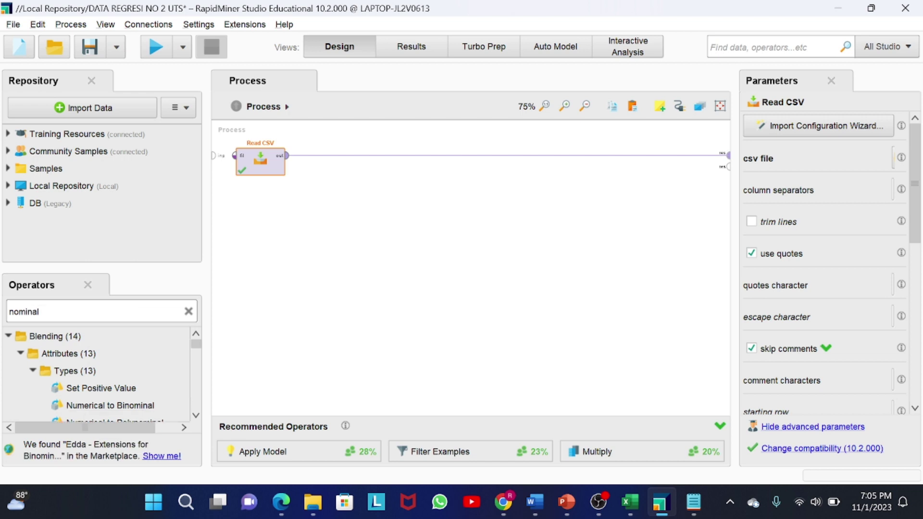
{"action": "left_click_drag", "start_coordinate": [101, 388], "coordinate": [86, 308]}
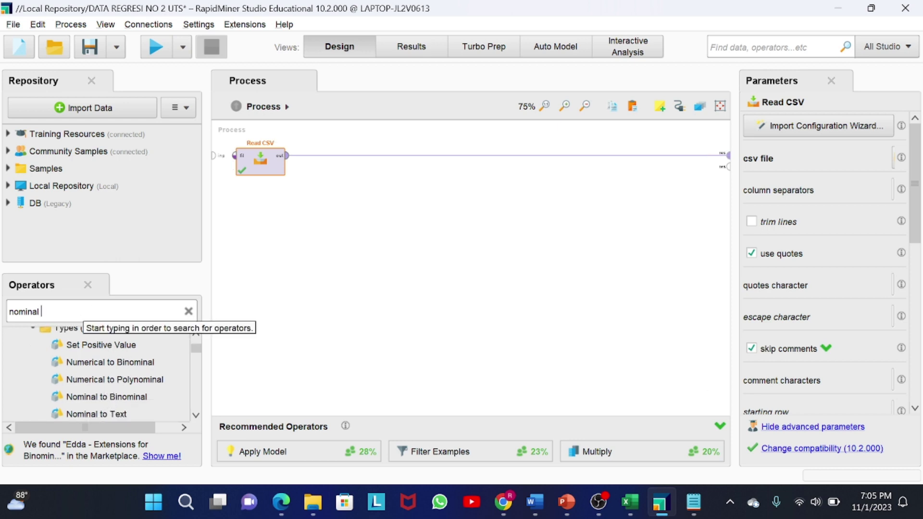
{"action": "type", "text": "to no"}
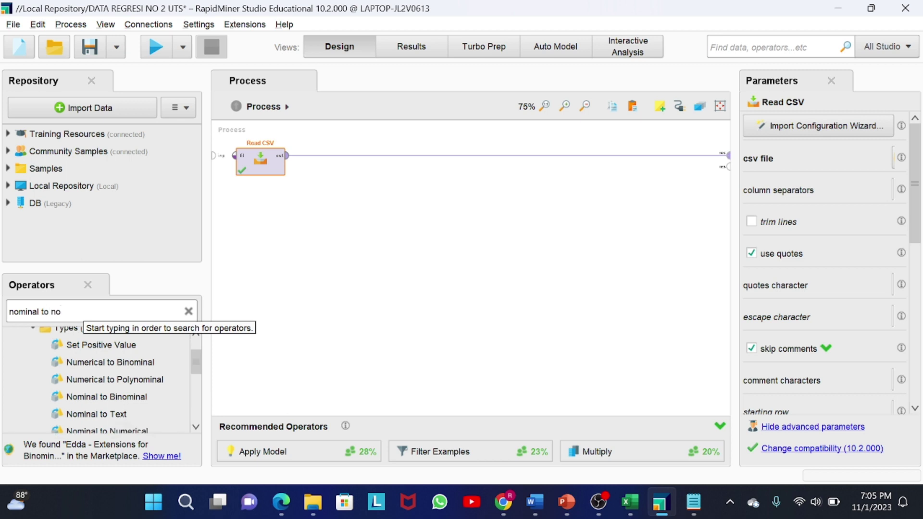
{"action": "left_click_drag", "start_coordinate": [76, 361], "coordinate": [349, 155]}
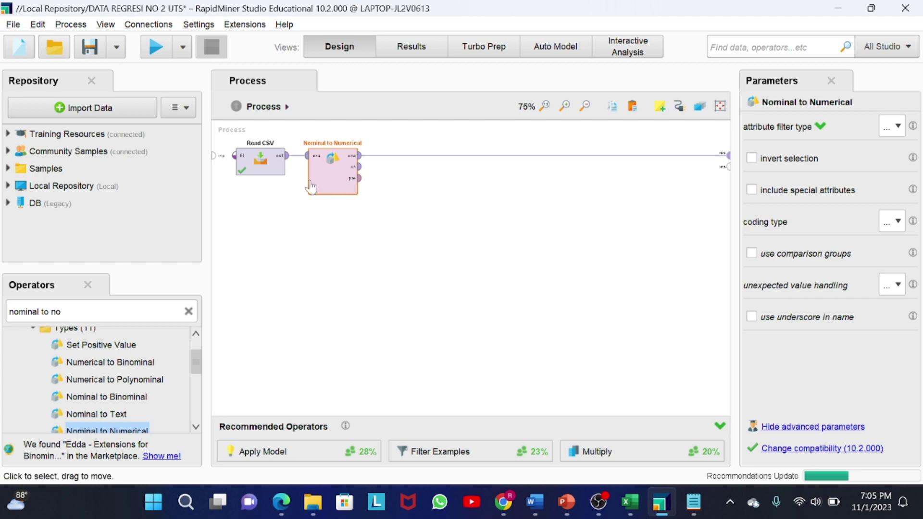
Run the process and browse the data rows produced by Nominal to Numerical.
{"action": "left_click", "coordinate": [152, 53]}
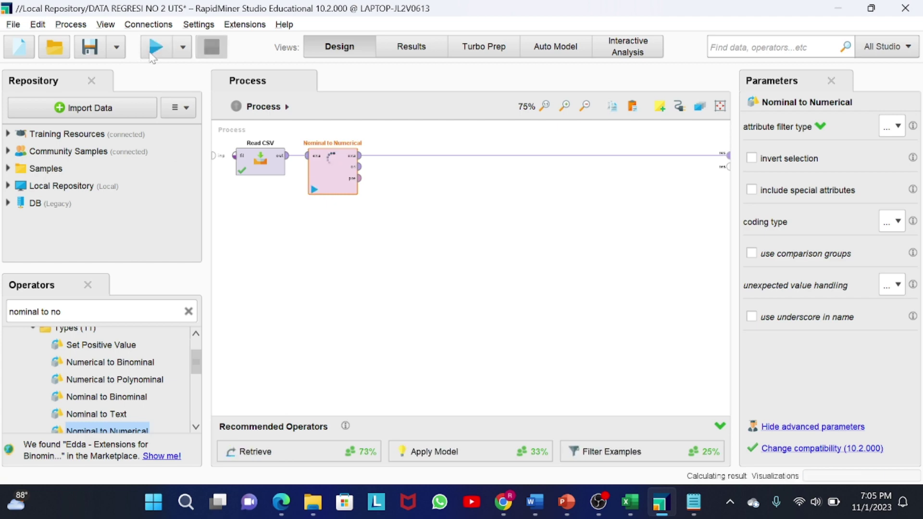
{"action": "scroll", "coordinate": [374, 256], "scroll_direction": "down", "scroll_amount": 5}
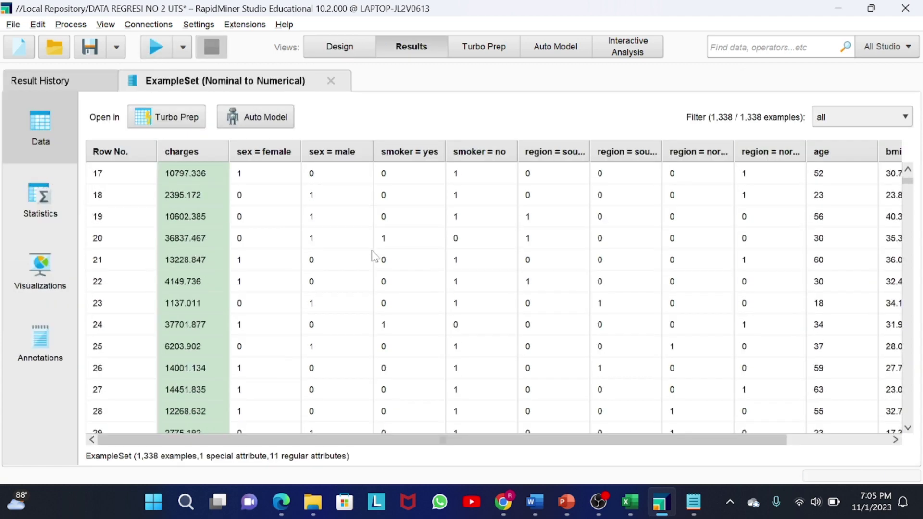
{"action": "scroll", "coordinate": [374, 255], "scroll_direction": "down", "scroll_amount": 20}
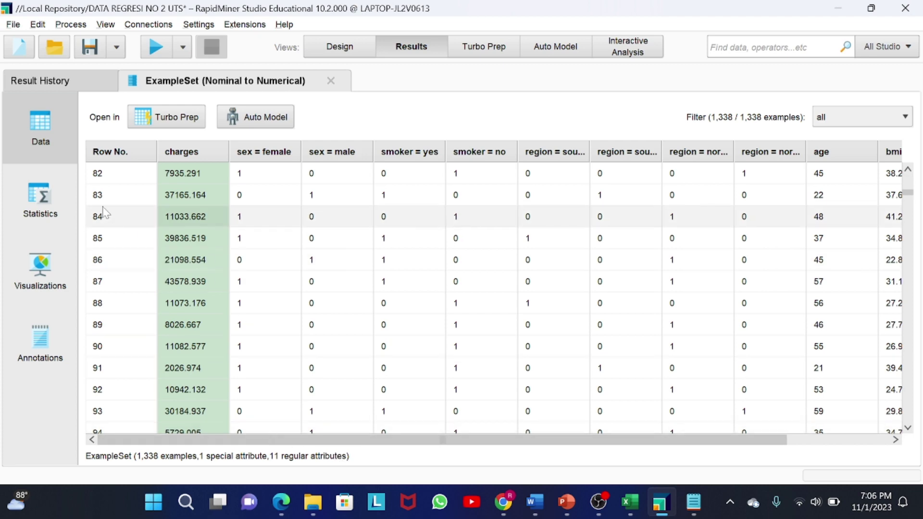
Examine the converted example set's statistics, checking the type and missing values of every attribute from charges to children.
{"action": "left_click", "coordinate": [43, 205]}
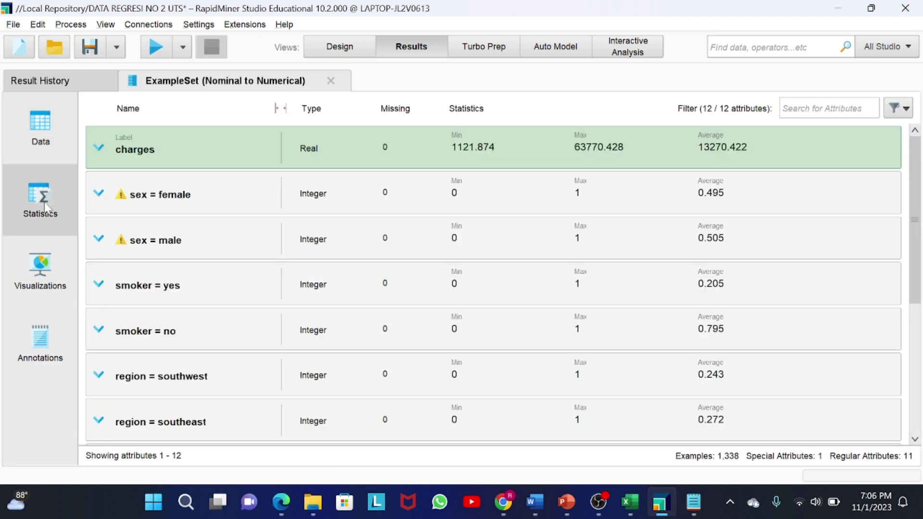
{"action": "scroll", "coordinate": [376, 332], "scroll_direction": "down", "scroll_amount": 3}
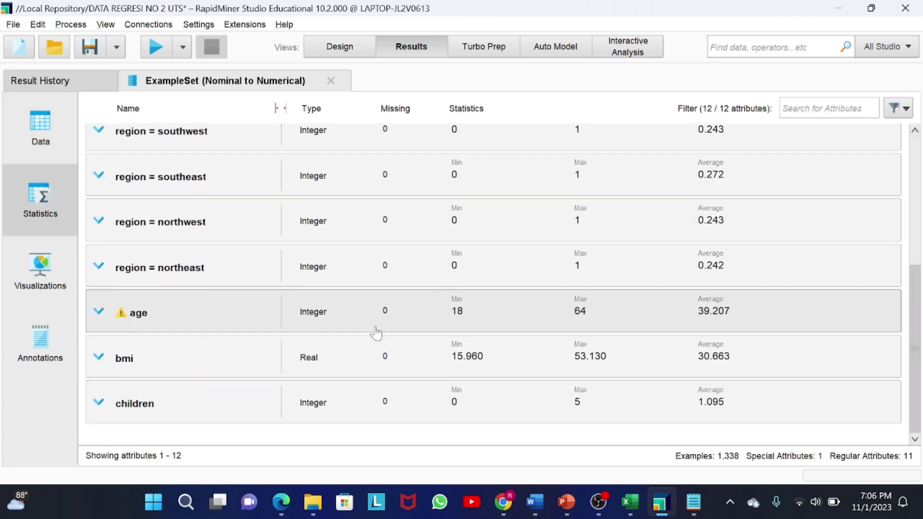
{"action": "scroll", "coordinate": [376, 331], "scroll_direction": "up", "scroll_amount": 3}
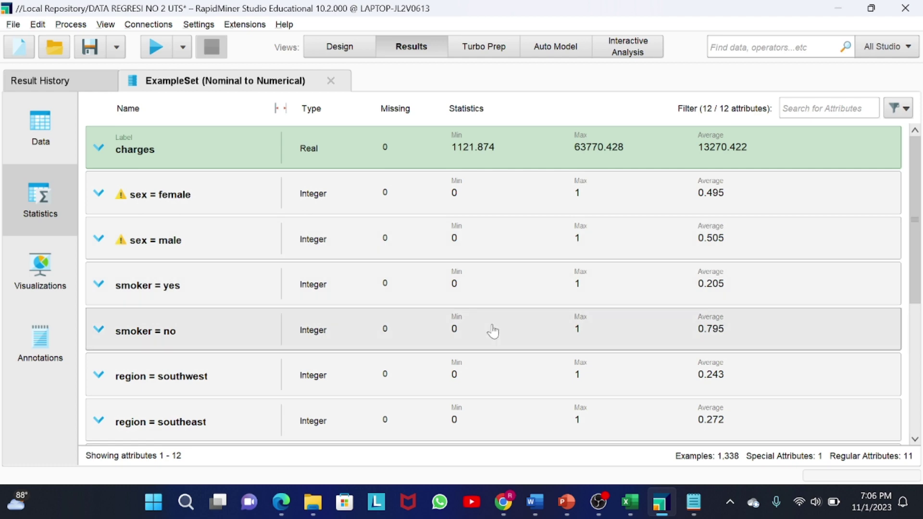
{"action": "scroll", "coordinate": [493, 332], "scroll_direction": "down", "scroll_amount": 1}
{"action": "scroll", "coordinate": [493, 331], "scroll_direction": "down", "scroll_amount": 3}
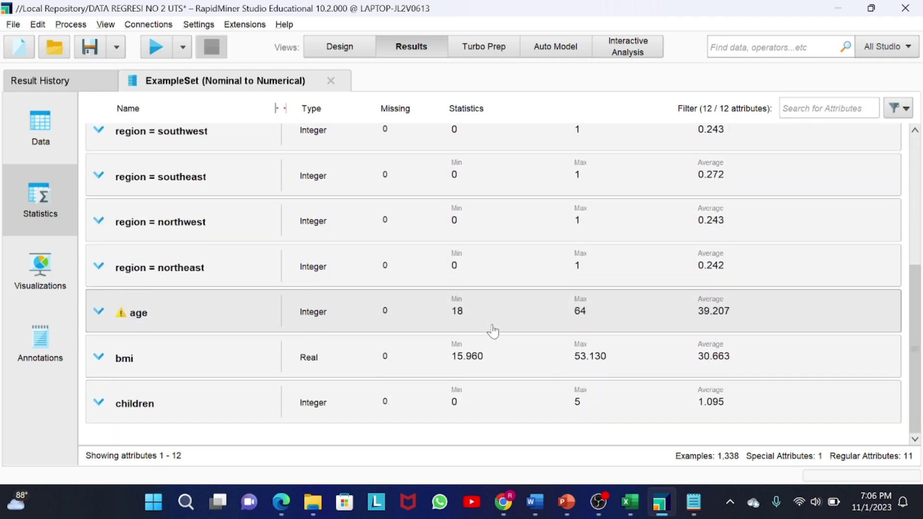
{"action": "scroll", "coordinate": [492, 331], "scroll_direction": "up", "scroll_amount": 5}
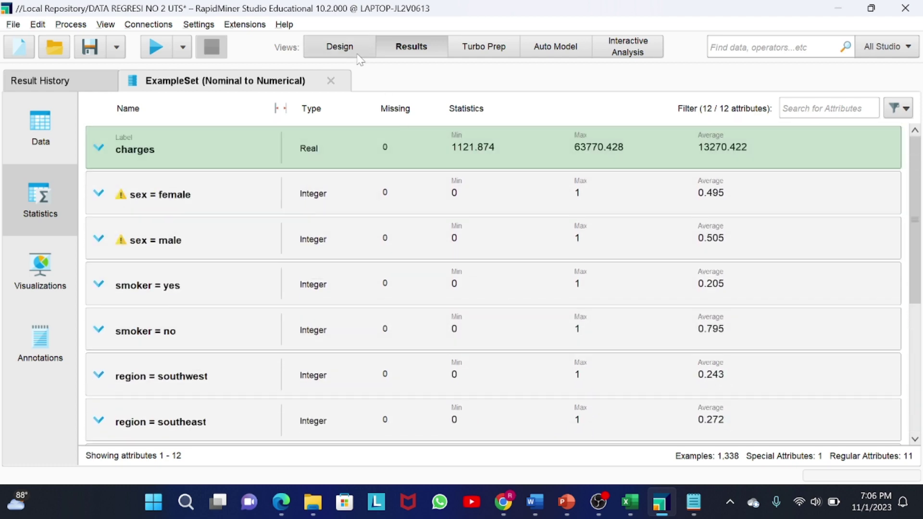
Search the operators for "spli" and insert Split Data between Nominal to Numerical and the first result port.
{"action": "left_click", "coordinate": [358, 53]}
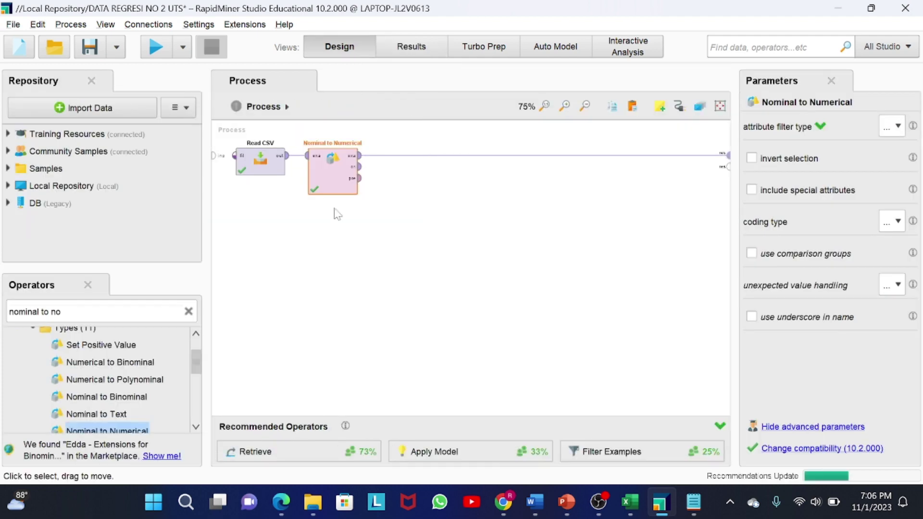
{"action": "triple_click", "coordinate": [61, 312]}
{"action": "key", "text": "BackSpace"}
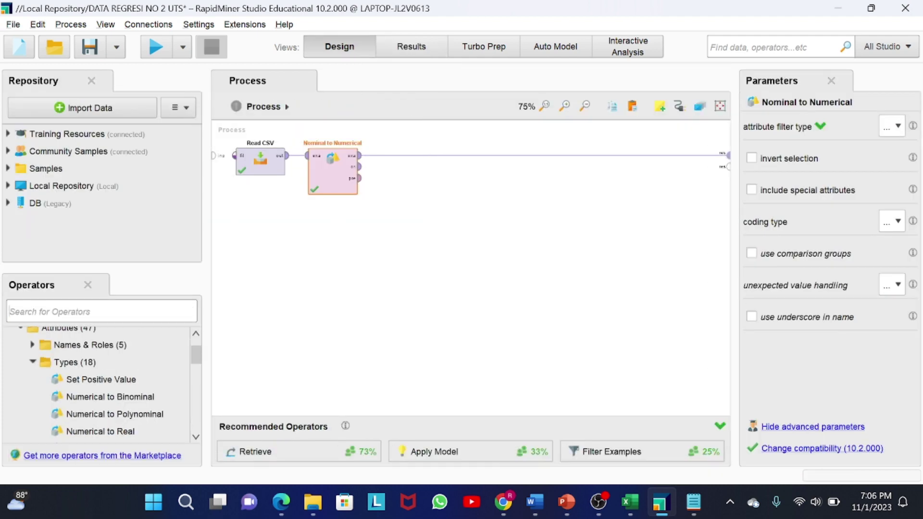
{"action": "type", "text": "sp"}
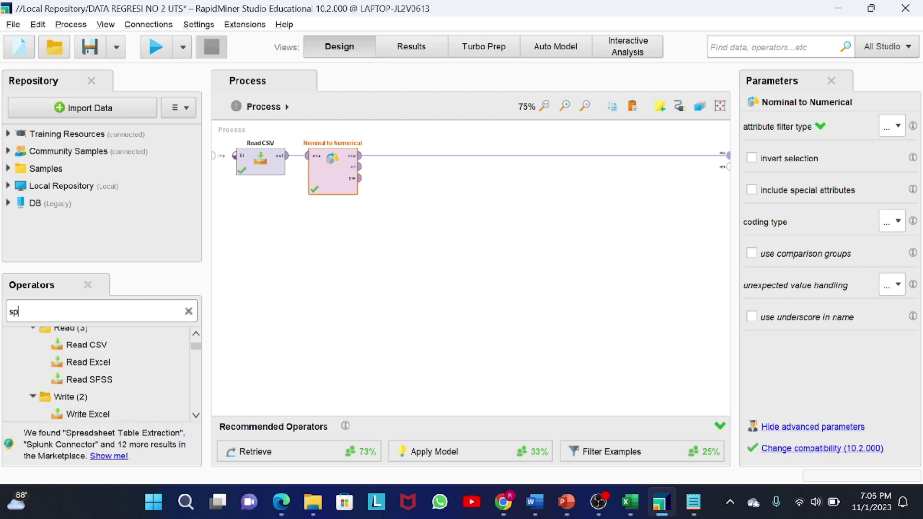
{"action": "type", "text": "li"}
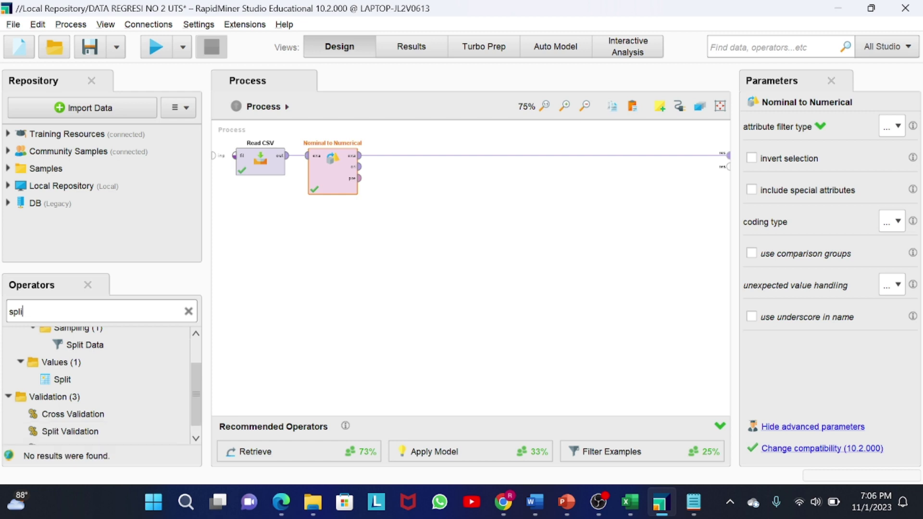
{"action": "left_click_drag", "start_coordinate": [84, 345], "coordinate": [419, 154]}
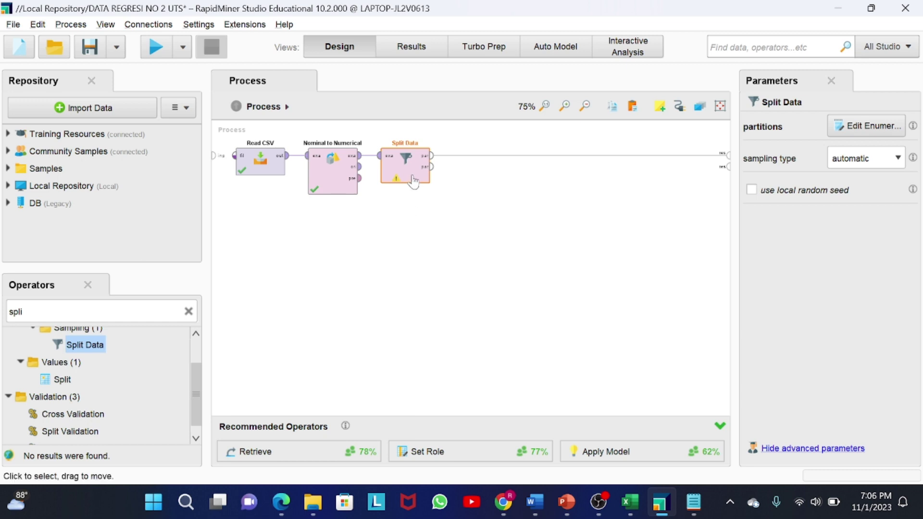
Define two Split Data partitions with ratios of 0.5 and 0.5.
{"action": "double_click", "coordinate": [413, 181]}
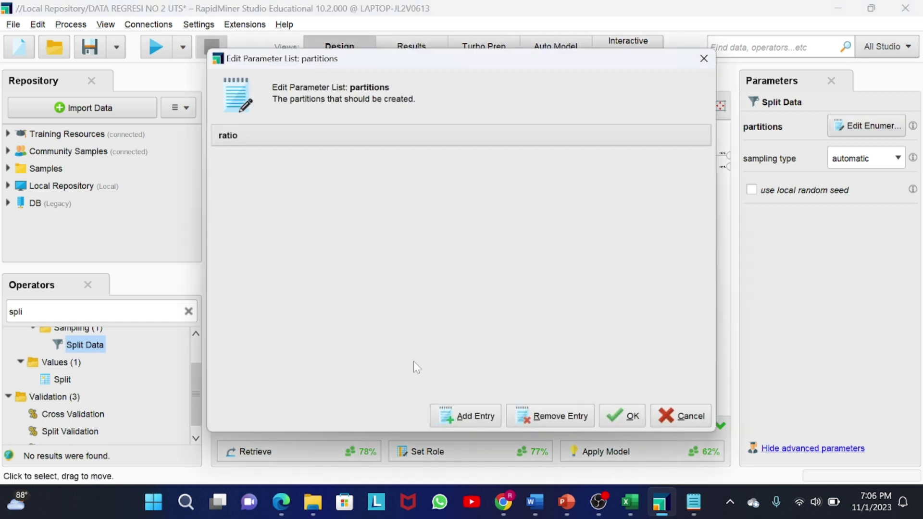
{"action": "left_click", "coordinate": [437, 423]}
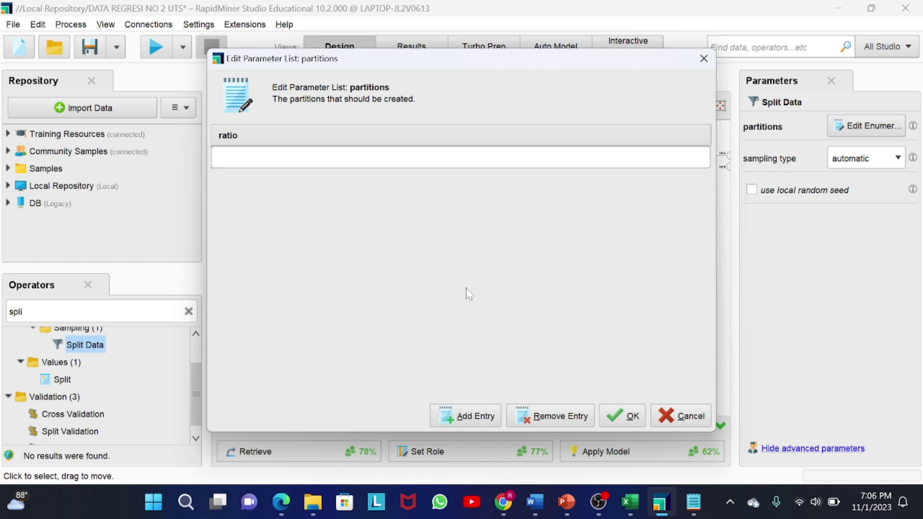
{"action": "left_click", "coordinate": [213, 157]}
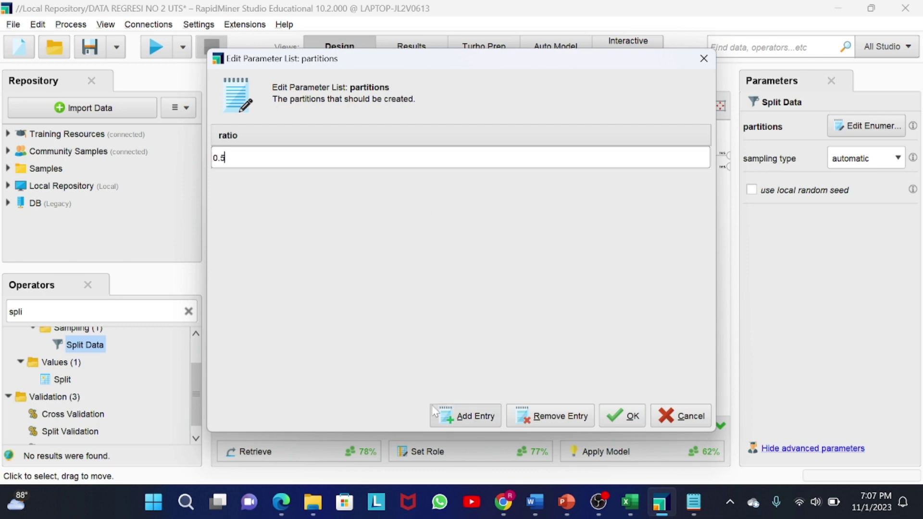
{"action": "left_click", "coordinate": [445, 415]}
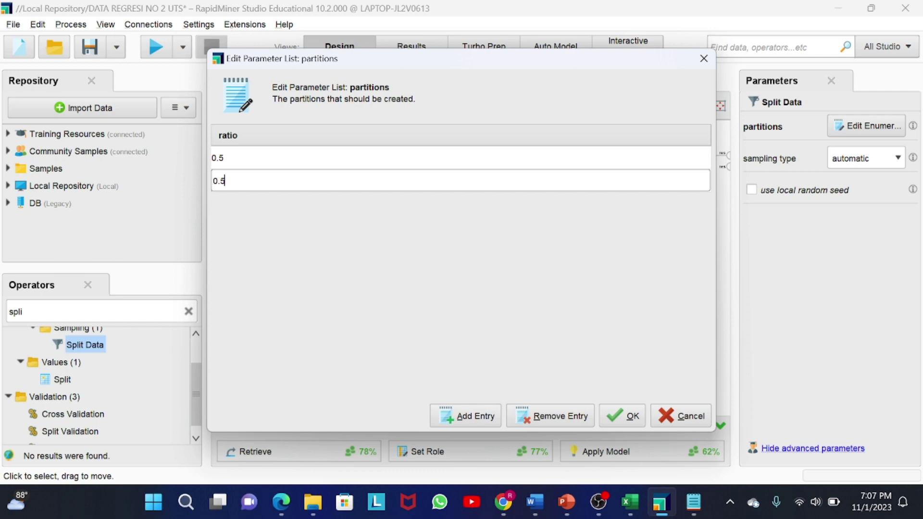
{"action": "left_click", "coordinate": [622, 416]}
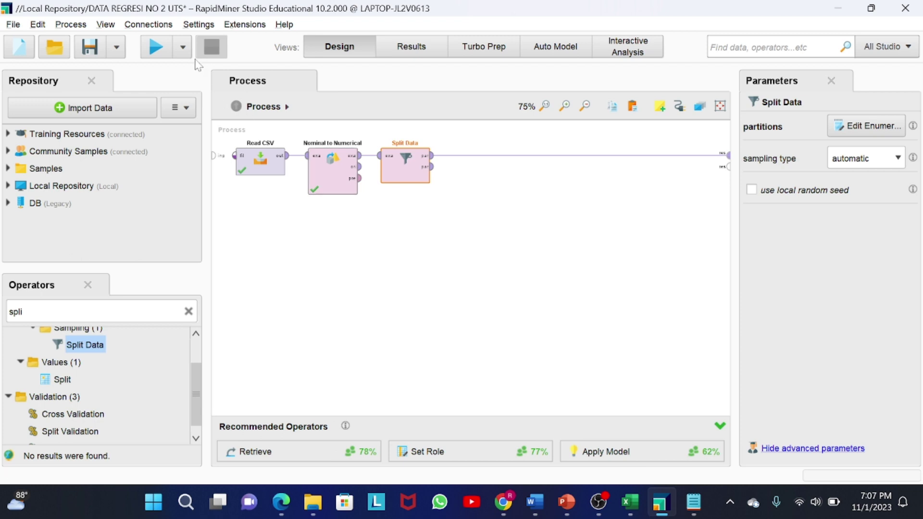
Run the process and inspect the split data's statistics, expanding the charges, sex = female and sex = male attributes.
{"action": "left_click", "coordinate": [157, 48]}
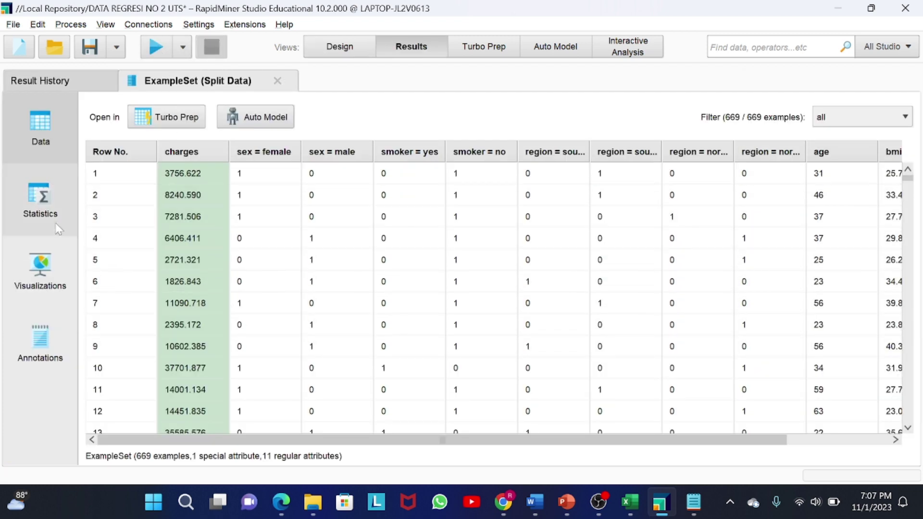
{"action": "left_click", "coordinate": [27, 215]}
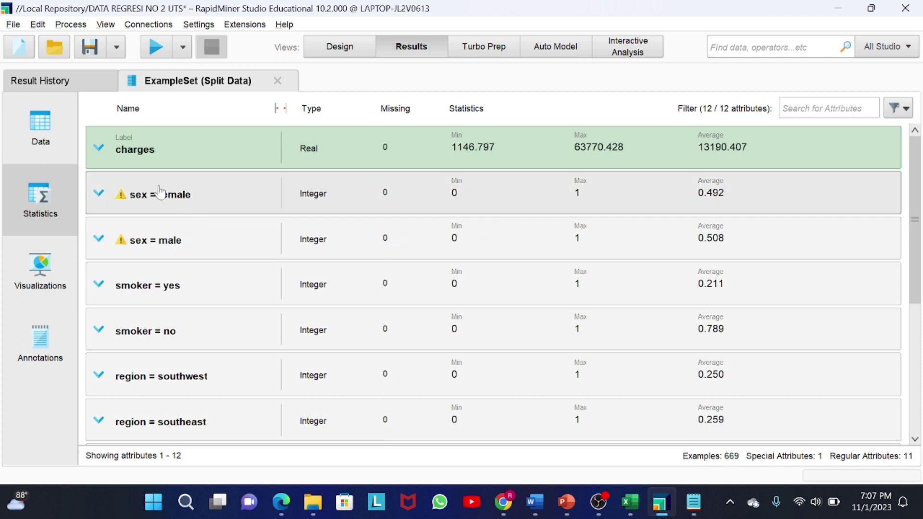
{"action": "left_click", "coordinate": [131, 164]}
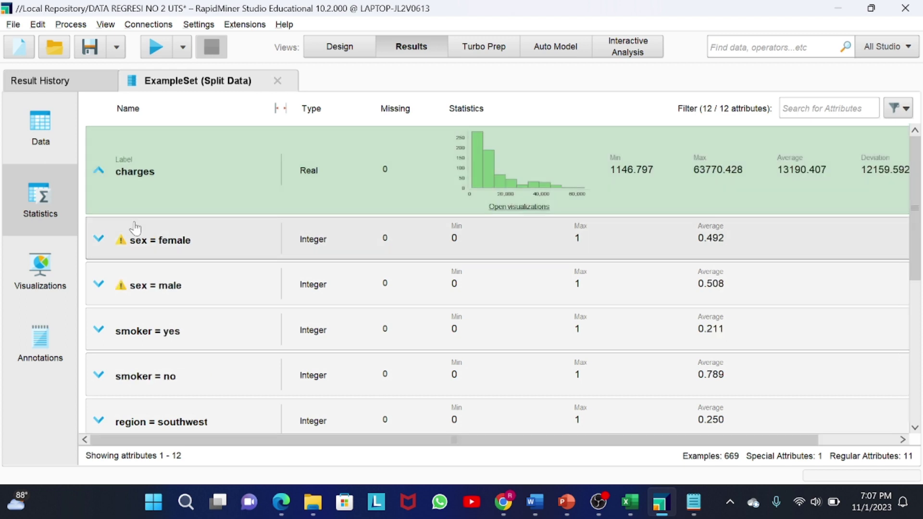
{"action": "left_click", "coordinate": [135, 229]}
{"action": "left_click", "coordinate": [120, 330]}
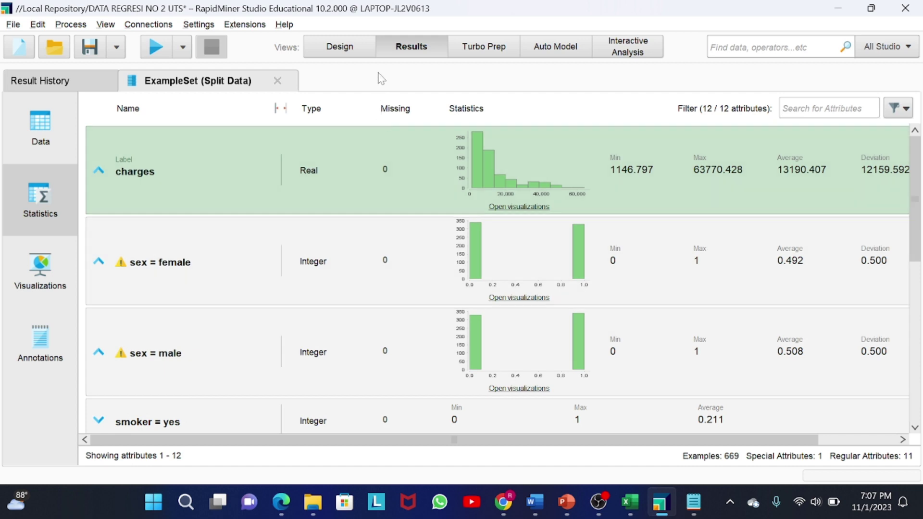
Return to the process design, search the operators for "linie" and insert Linear Regression between Split Data and the result port.
{"action": "left_click", "coordinate": [367, 52]}
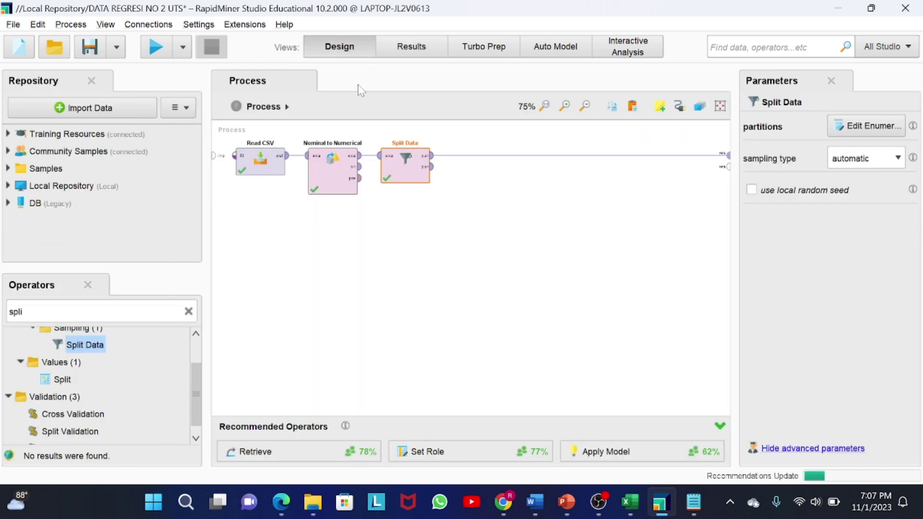
{"action": "left_click", "coordinate": [23, 312]}
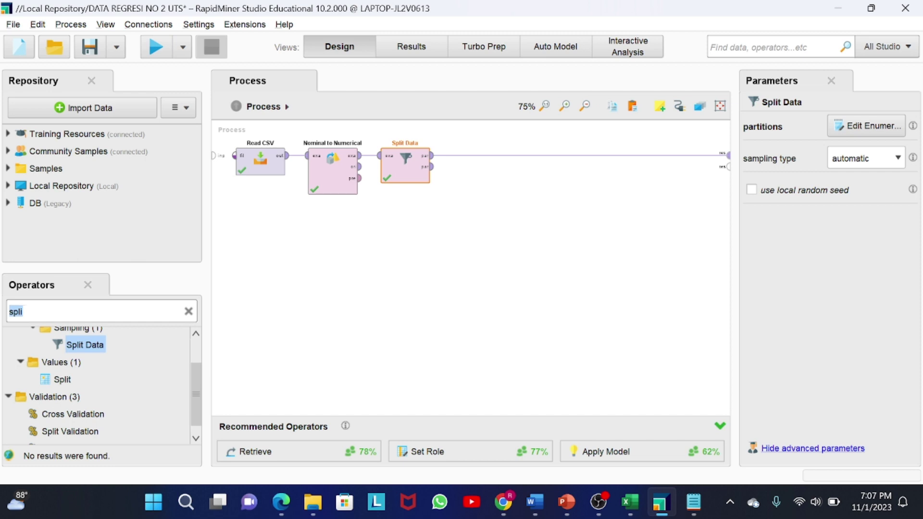
{"action": "key", "text": "BackSpace"}
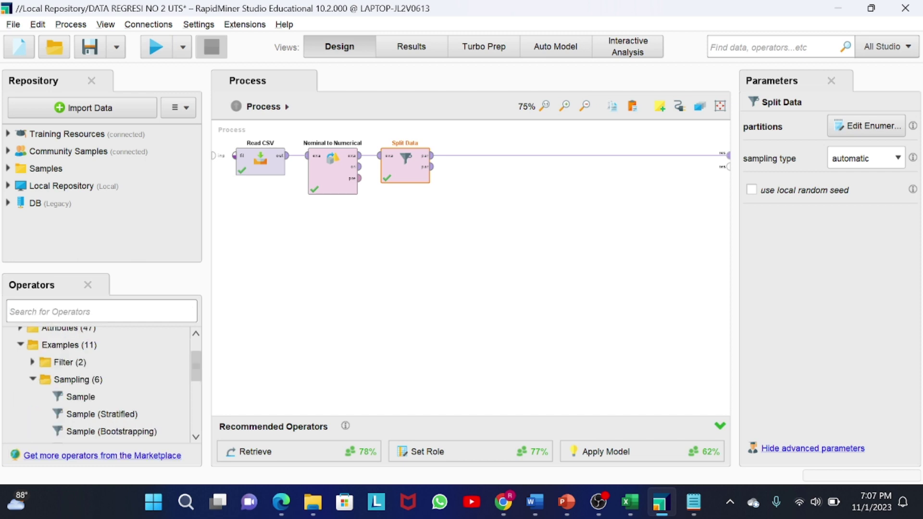
{"action": "type", "text": "l"}
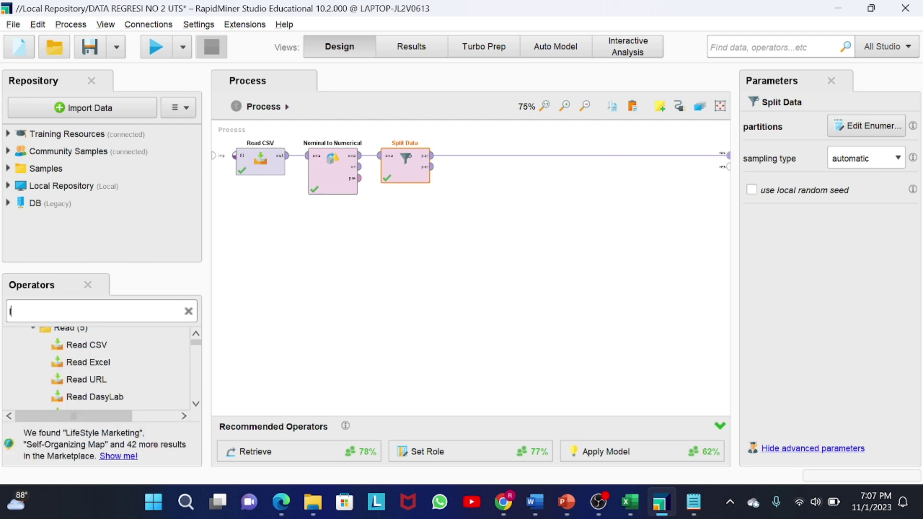
{"action": "type", "text": "inier"}
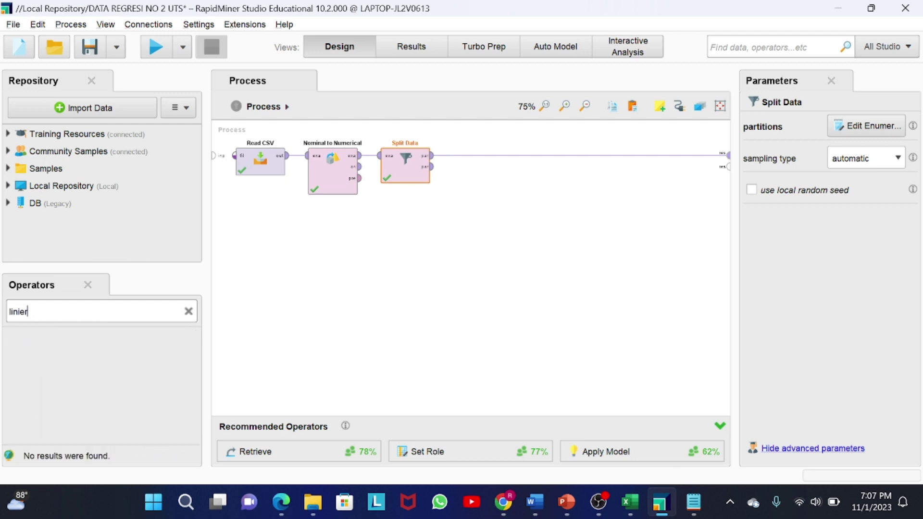
{"action": "key", "text": "BackSpace"}
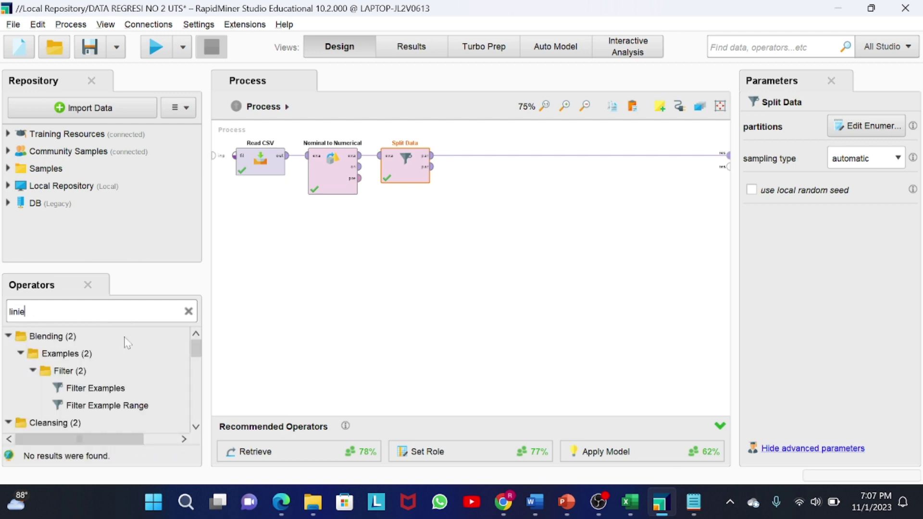
{"action": "scroll", "coordinate": [120, 365], "scroll_direction": "down", "scroll_amount": 10}
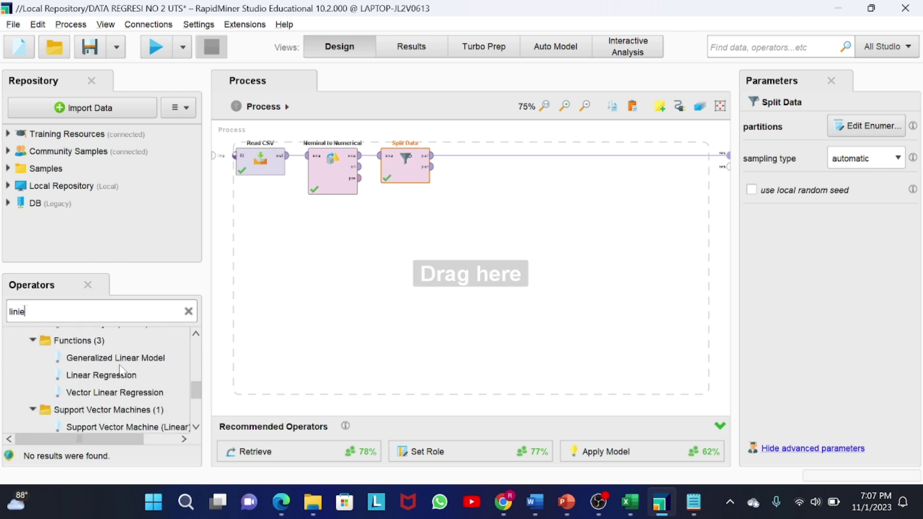
{"action": "left_click_drag", "start_coordinate": [110, 378], "coordinate": [474, 158]}
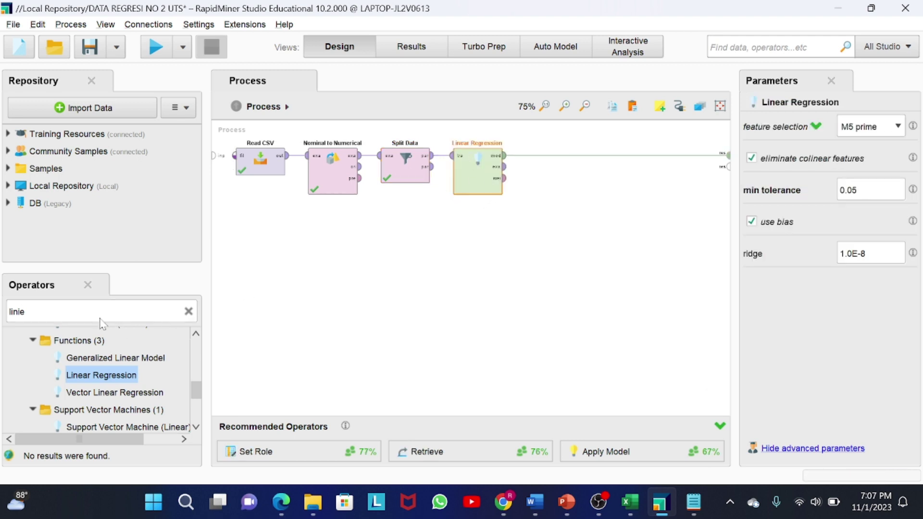
Search the operators for "apply" and insert Apply Model on the connection between Linear Regression and the result port.
{"action": "key", "text": "BackSpace"}
{"action": "key", "text": "BackSpace"}
{"action": "key", "text": "BackSpace"}
{"action": "key", "text": "BackSpace"}
{"action": "key", "text": "BackSpace"}
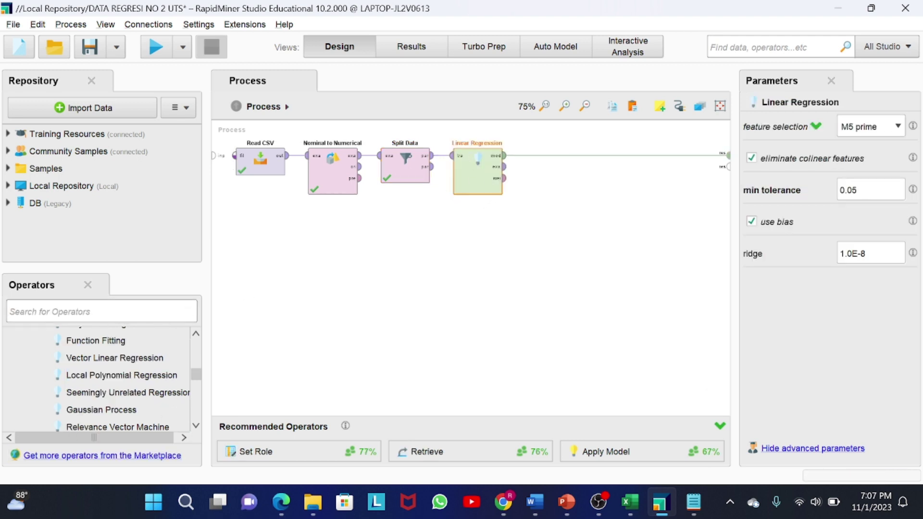
{"action": "type", "text": "app"}
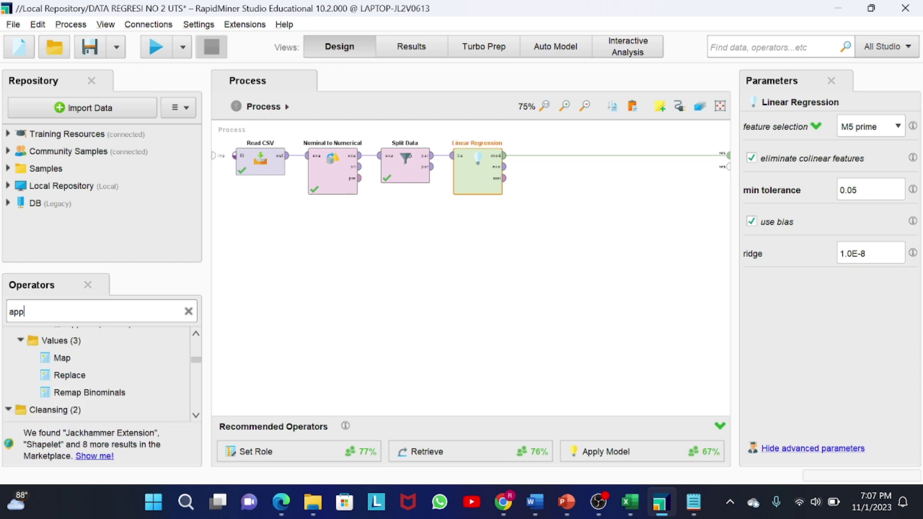
{"action": "type", "text": "ly"}
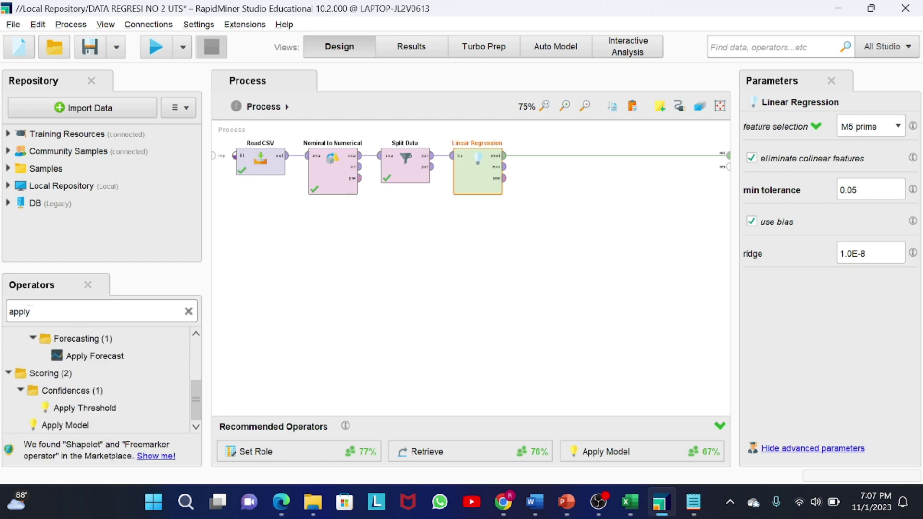
{"action": "left_click_drag", "start_coordinate": [65, 425], "coordinate": [553, 156]}
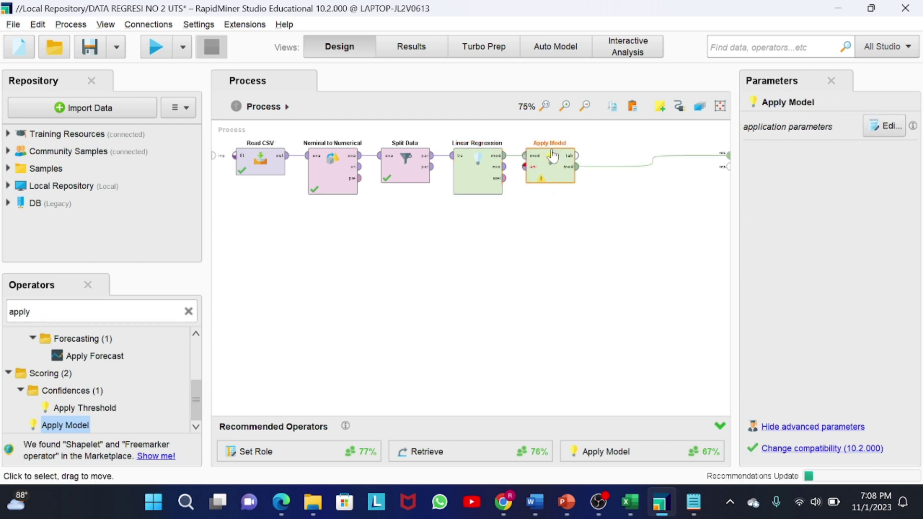
Move Apply Model below the operator row and remove the connection from its model output to the result port.
{"action": "left_click_drag", "start_coordinate": [551, 188], "coordinate": [552, 272]}
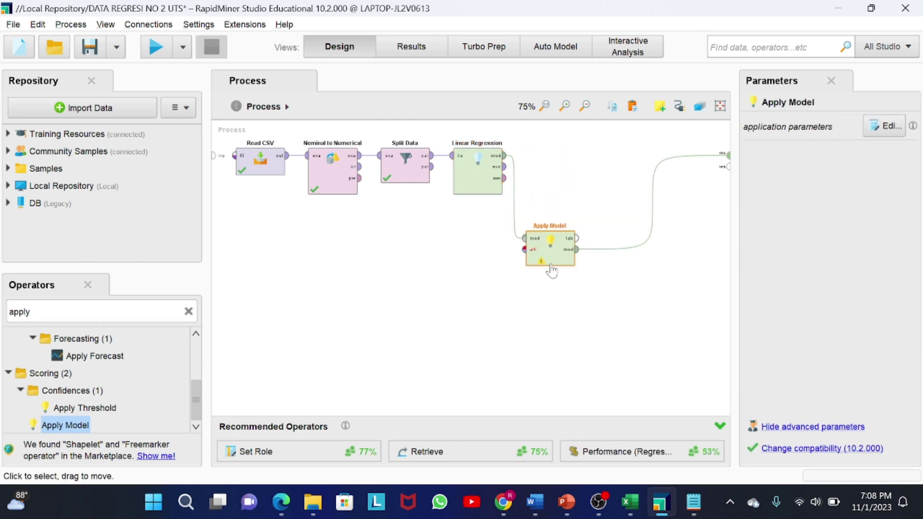
{"action": "left_click", "coordinate": [645, 213]}
{"action": "left_click", "coordinate": [651, 201]}
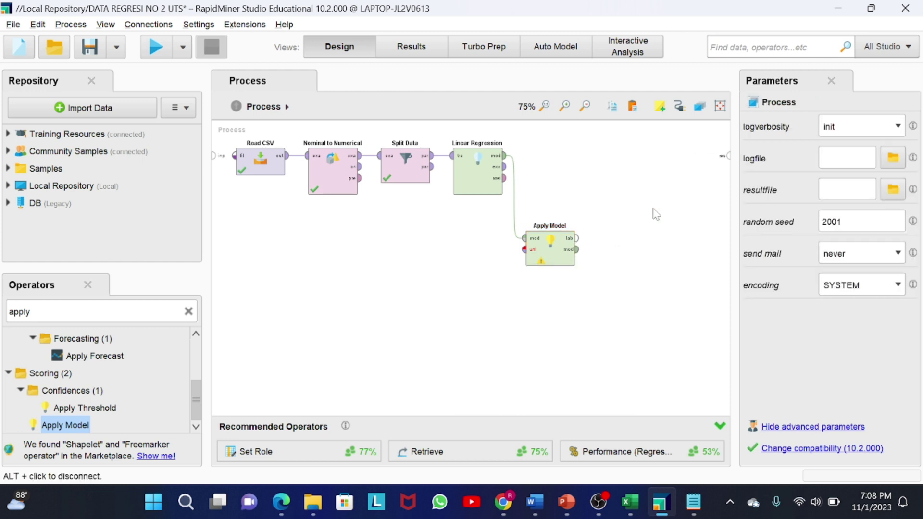
Search the operators for "perf" and place Performance (Regression) in the operator row after Linear Regression.
{"action": "double_click", "coordinate": [88, 311]}
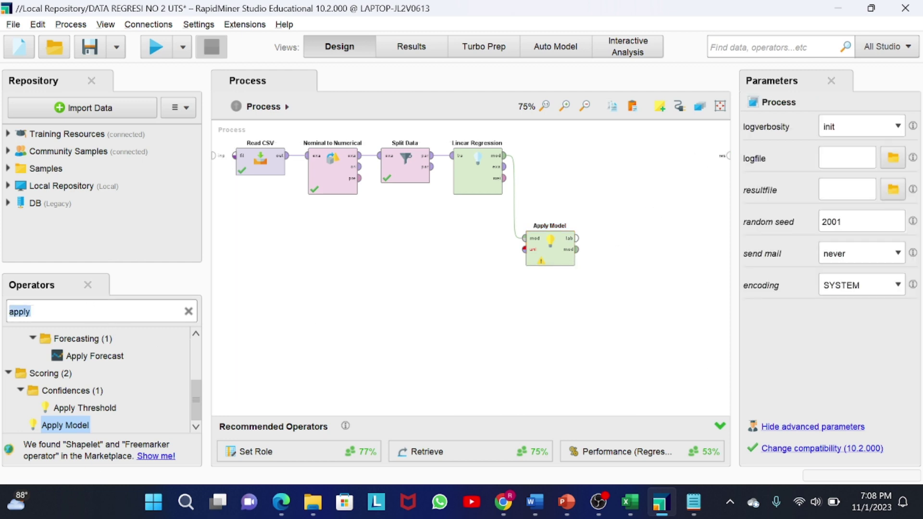
{"action": "key", "text": "BackSpace"}
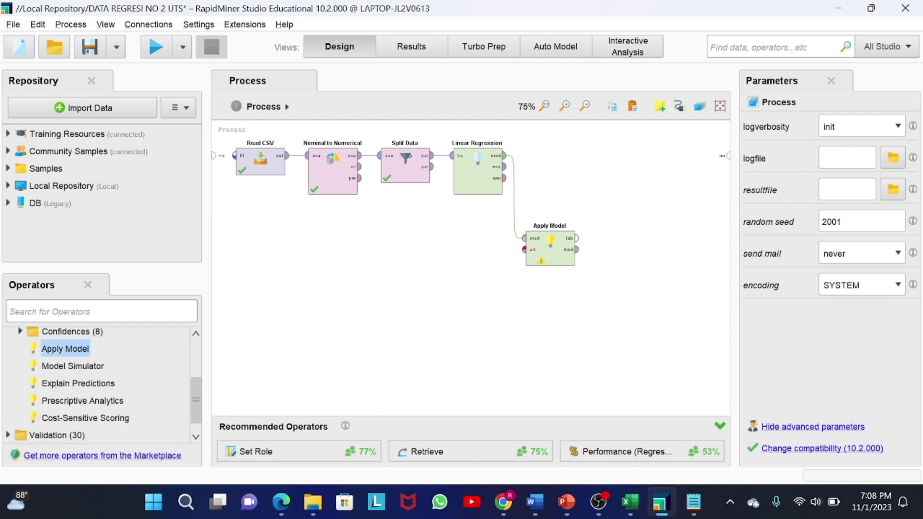
{"action": "type", "text": "perf"}
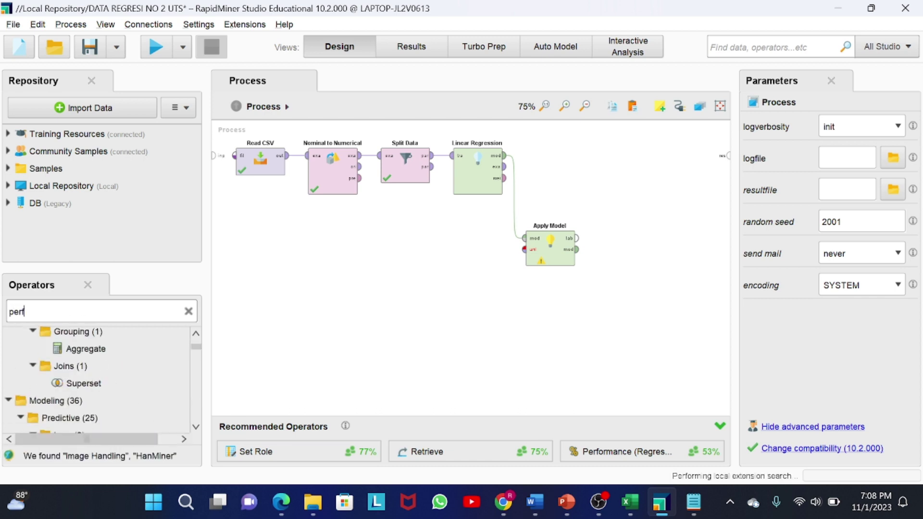
{"action": "scroll", "coordinate": [86, 366], "scroll_direction": "down", "scroll_amount": 6}
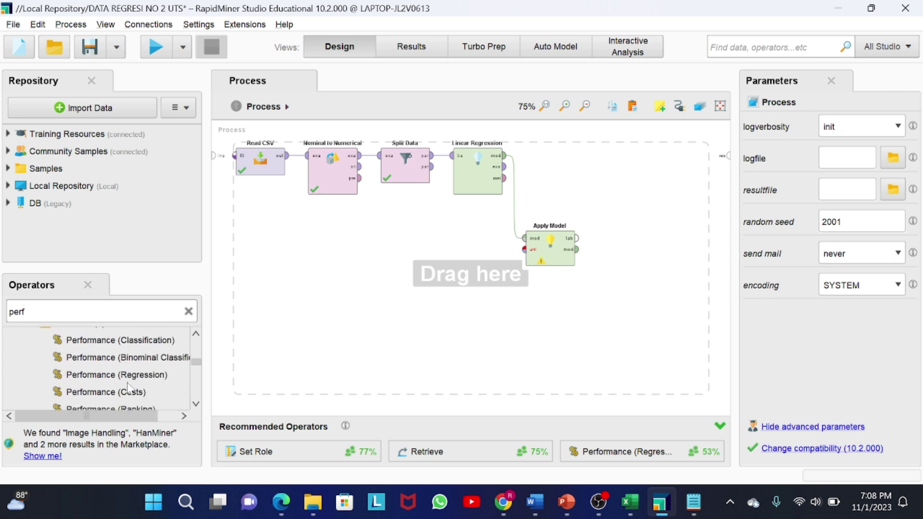
{"action": "left_click_drag", "start_coordinate": [118, 379], "coordinate": [587, 154]}
Connect Apply Model's labelled output to Performance's labelled input, and Split Data's second partition to Apply Model's unlabelled input.
{"action": "left_click", "coordinate": [561, 156]}
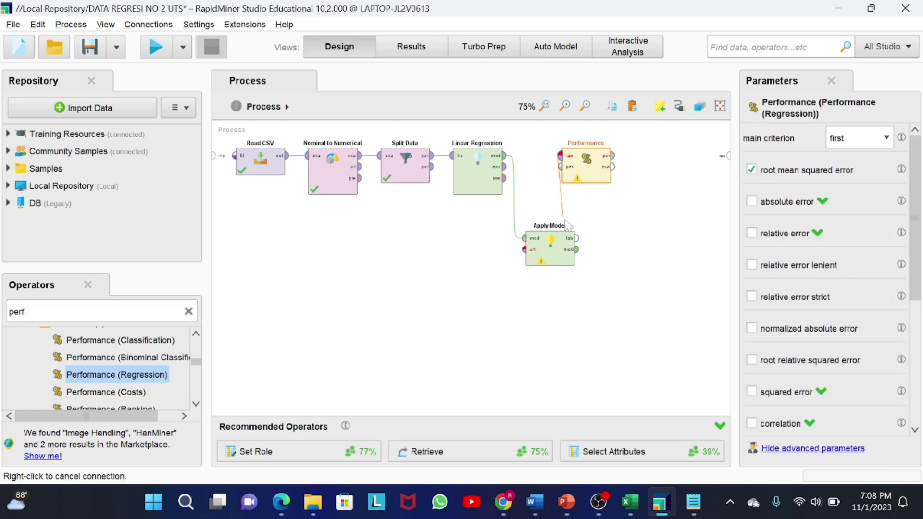
{"action": "left_click", "coordinate": [576, 238]}
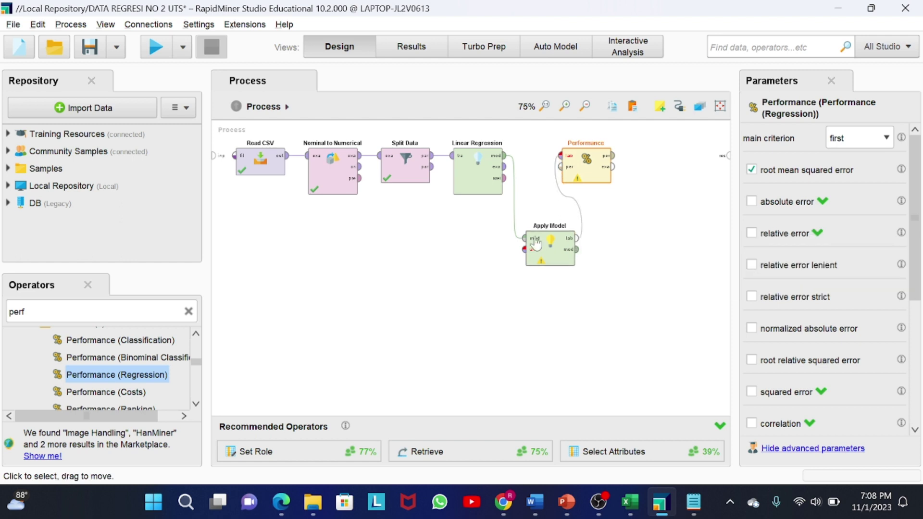
{"action": "left_click", "coordinate": [433, 167]}
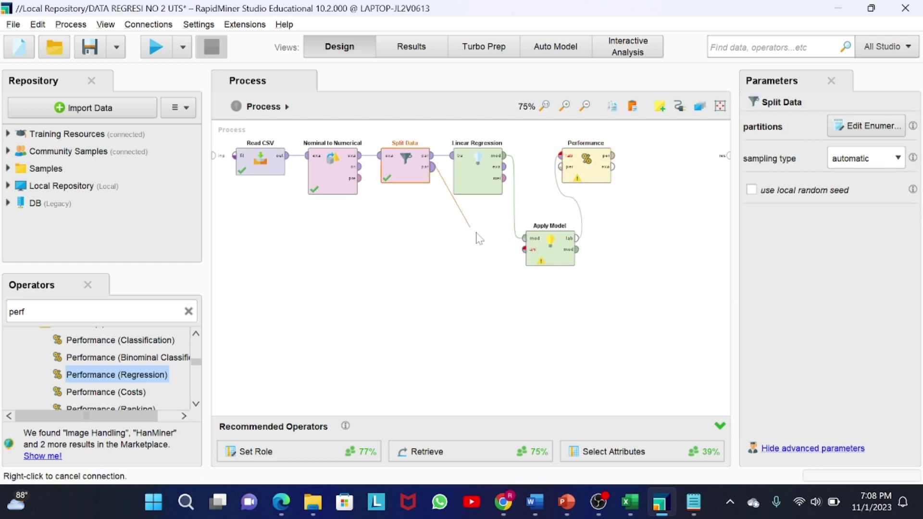
{"action": "left_click", "coordinate": [524, 250]}
Shift Performance farther from Linear Regression and connect its performance output to the first result port.
{"action": "left_click_drag", "start_coordinate": [579, 170], "coordinate": [616, 170]}
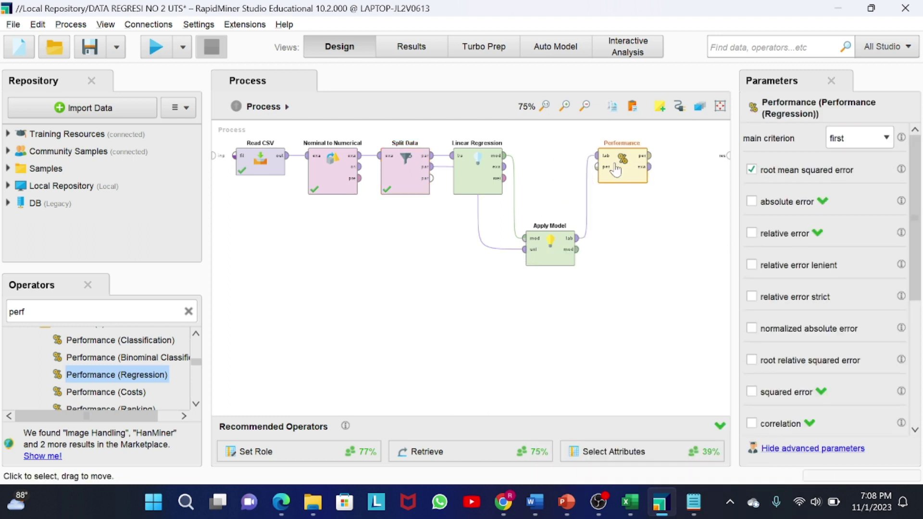
{"action": "left_click", "coordinate": [649, 157]}
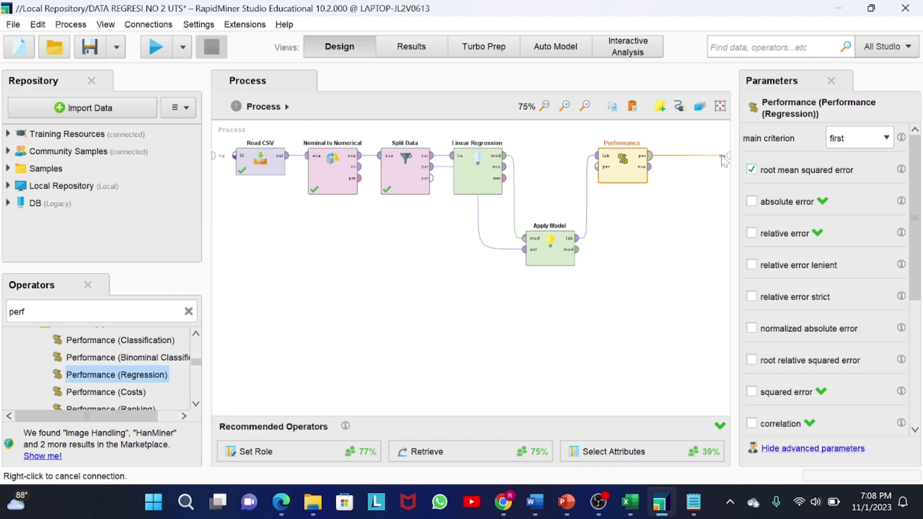
{"action": "left_click", "coordinate": [726, 158]}
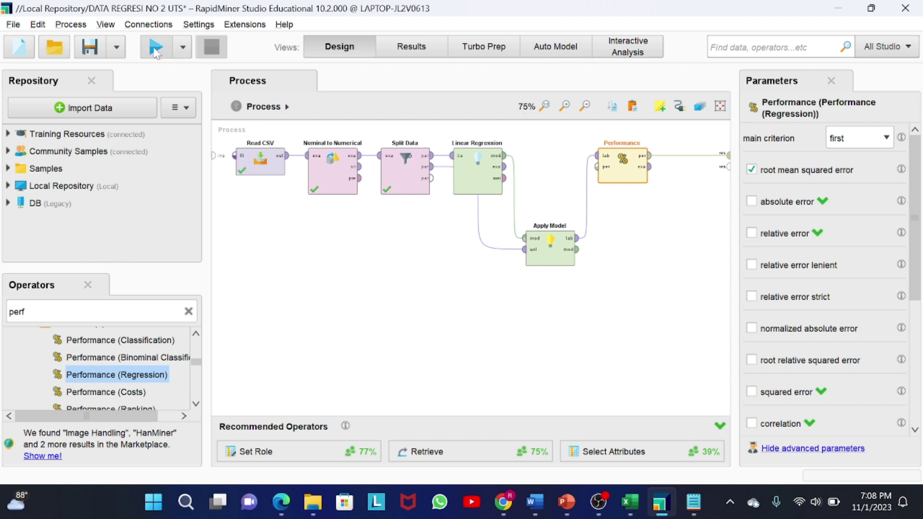
Run the process and inspect the performance vector's root mean squared error.
{"action": "left_click", "coordinate": [155, 48]}
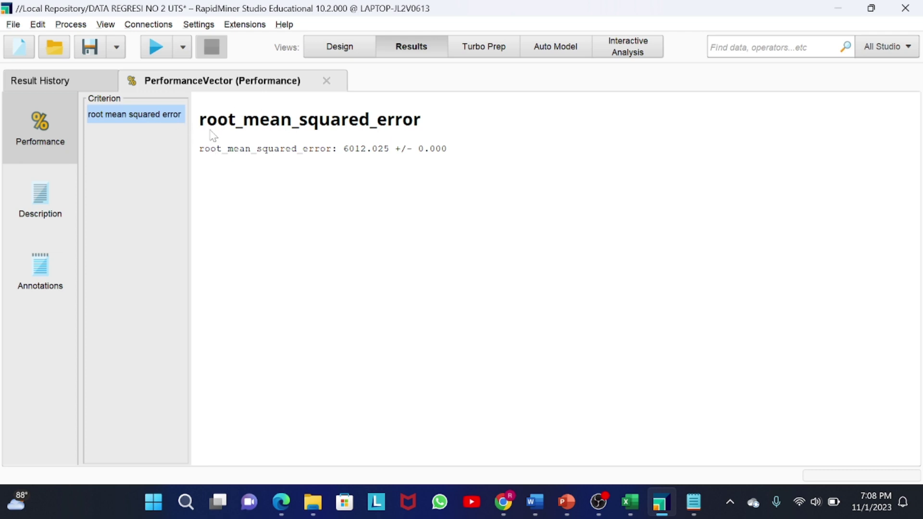
{"action": "key", "text": "F8"}
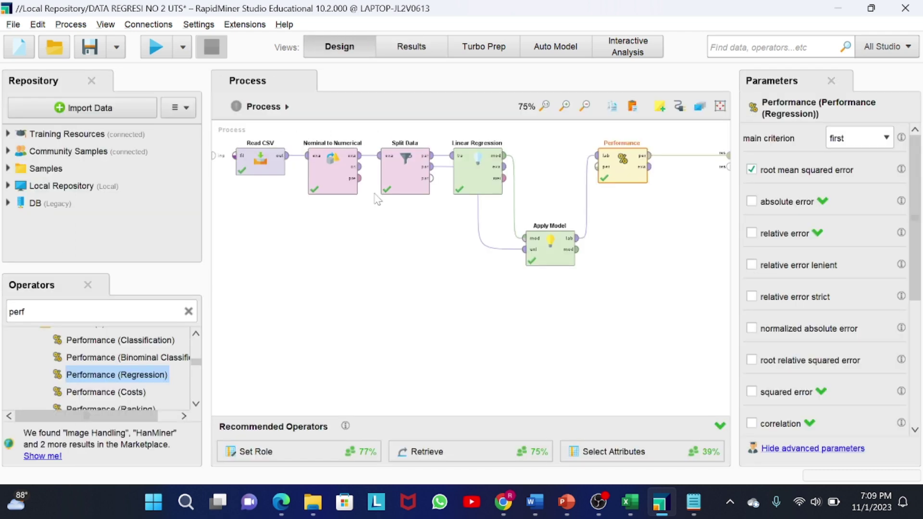
{"action": "left_click", "coordinate": [385, 45]}
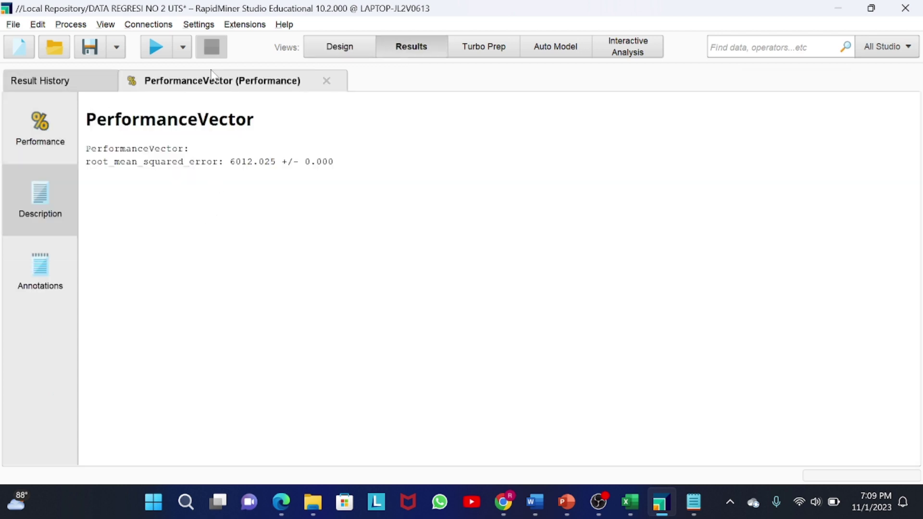
{"action": "left_click", "coordinate": [49, 133]}
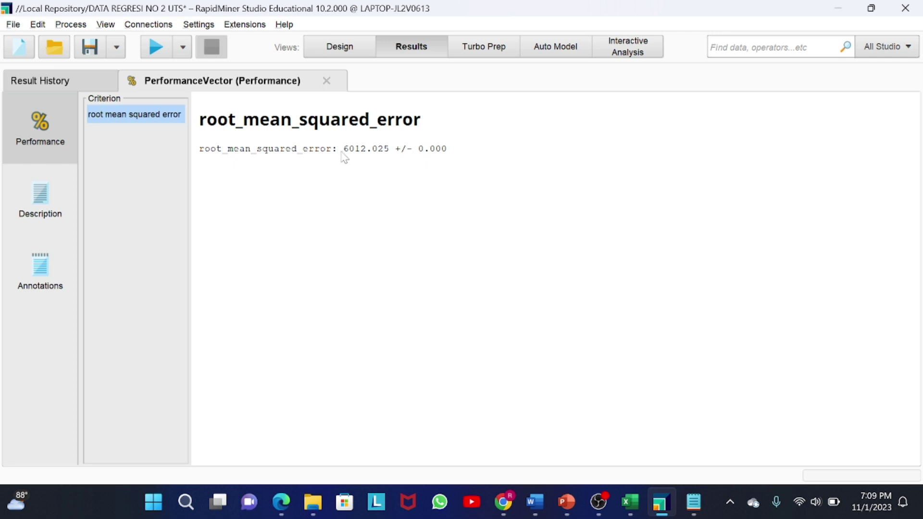
Return to the process design and cut the Linear Regression operator out of the process.
{"action": "left_click", "coordinate": [342, 48]}
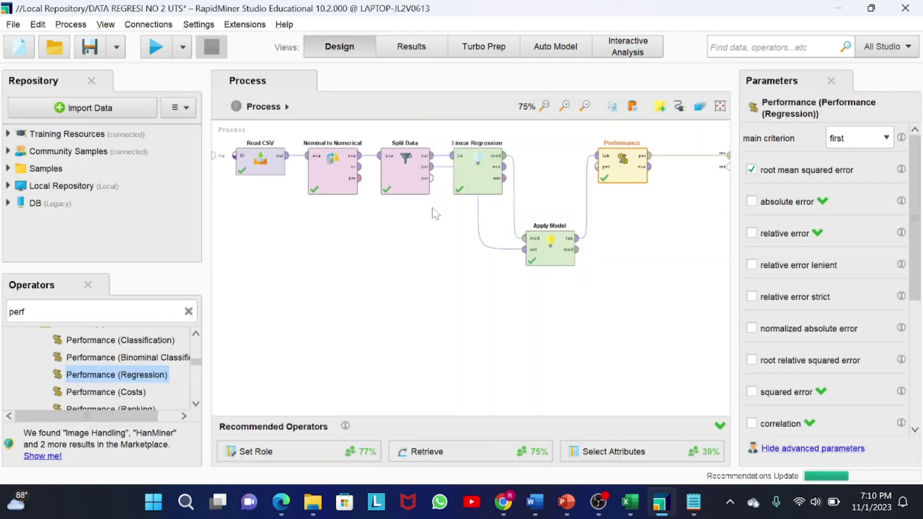
{"action": "right_click", "coordinate": [482, 182]}
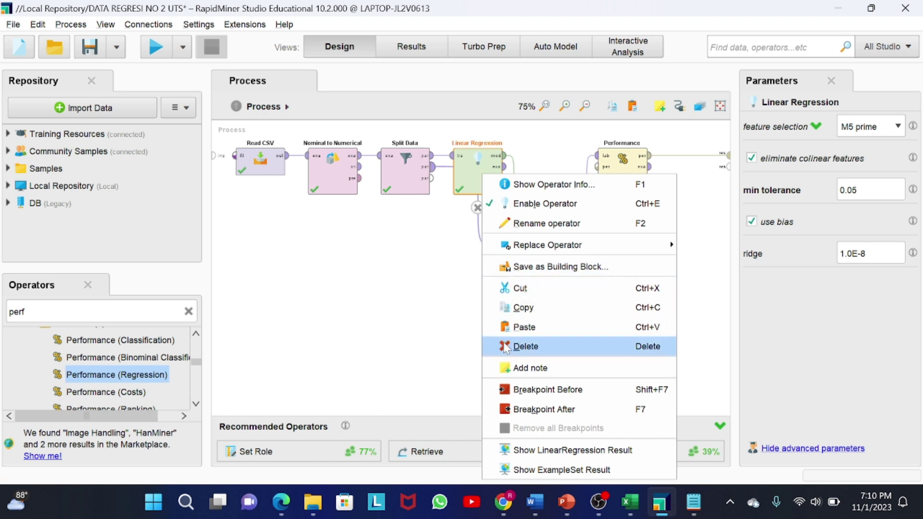
{"action": "left_click", "coordinate": [518, 289]}
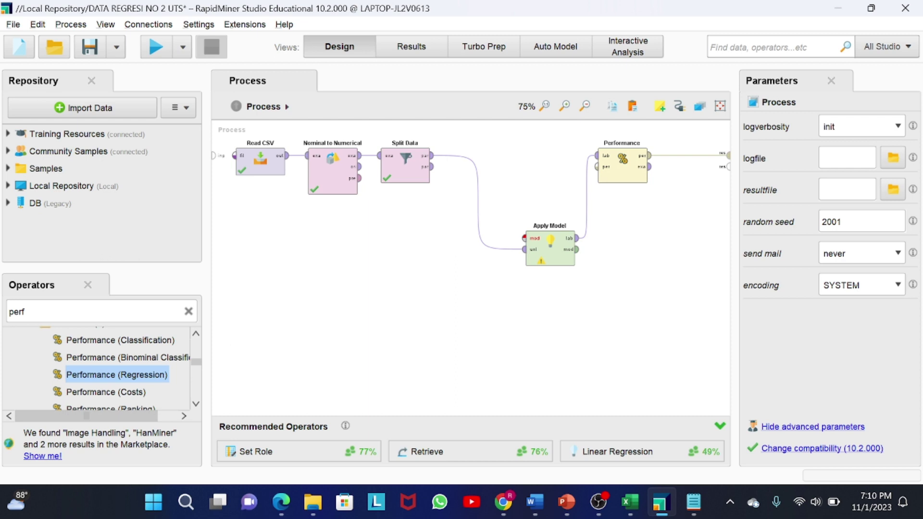
Search the operators for "cross" and place Cross Validation between Split Data and Performance, above Apply Model.
{"action": "left_click", "coordinate": [24, 311]}
{"action": "key", "text": "BackSpace"}
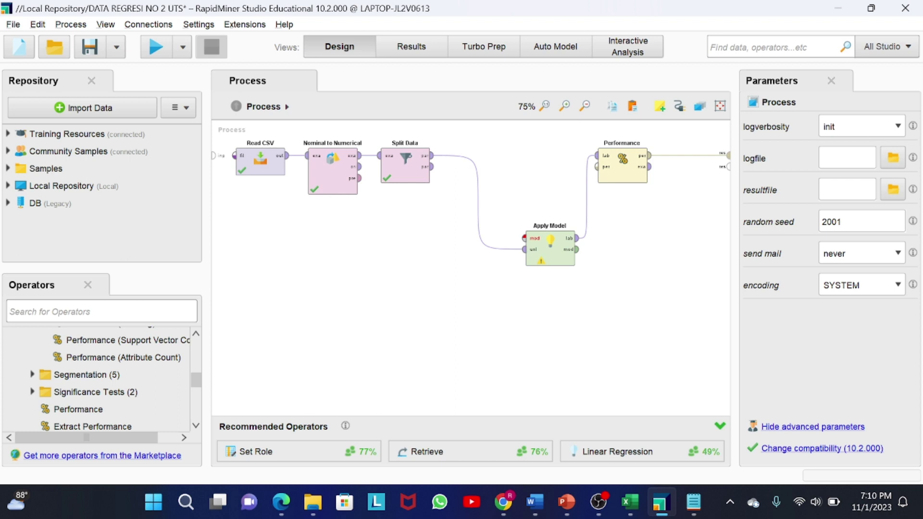
{"action": "type", "text": "cr"}
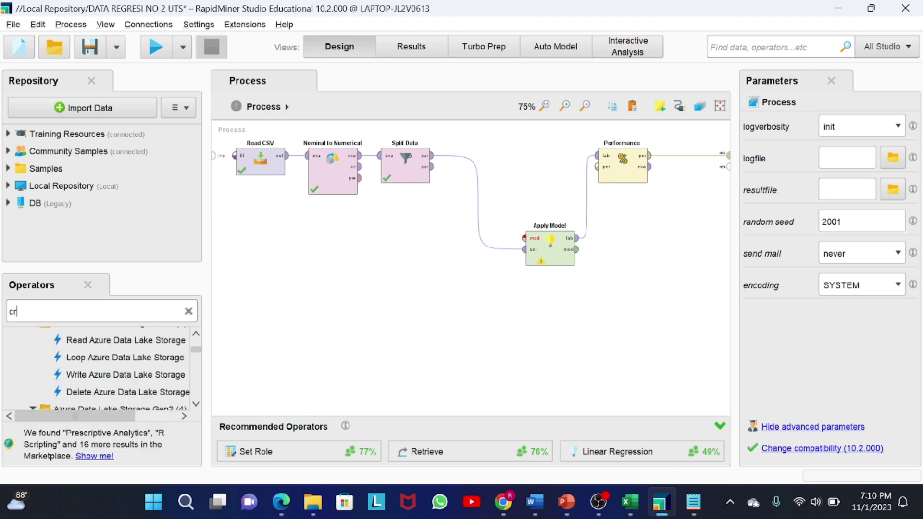
{"action": "type", "text": "oss"}
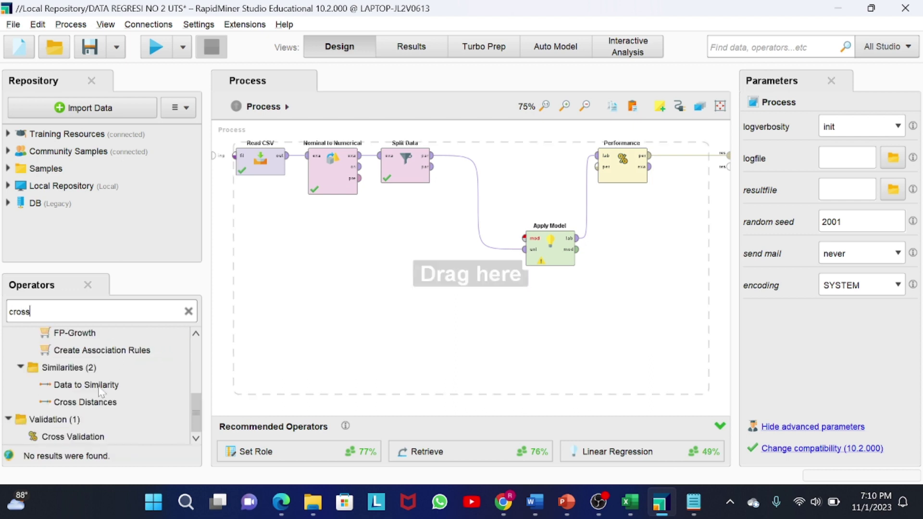
{"action": "left_click_drag", "start_coordinate": [59, 439], "coordinate": [517, 179]}
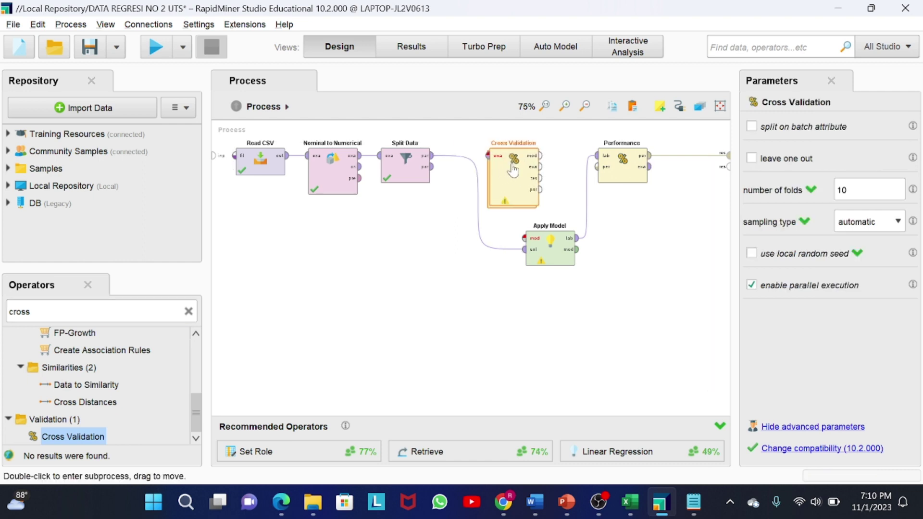
Rewire Split Data so its first partition feeds Cross Validation's example set and its second partition feeds Apply Model's unlabelled input.
{"action": "left_click", "coordinate": [478, 201], "text": "alt"}
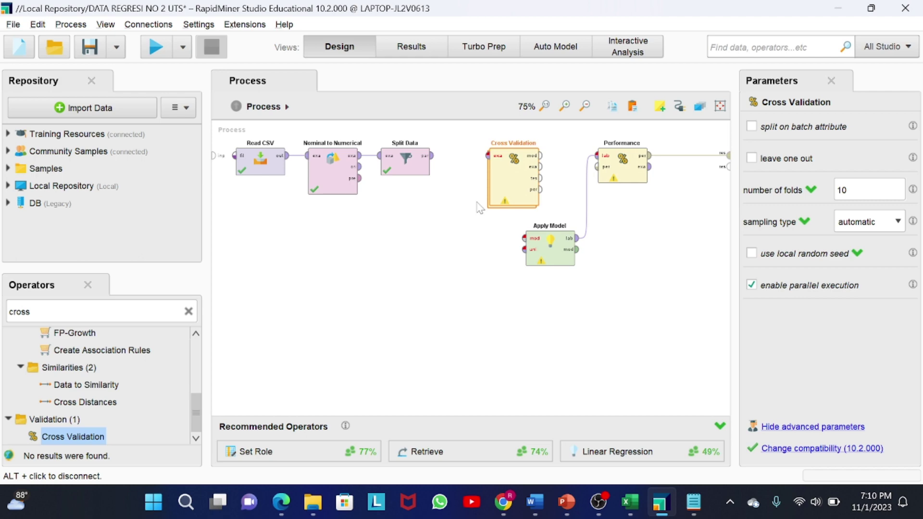
{"action": "left_click", "coordinate": [433, 155]}
{"action": "left_click", "coordinate": [488, 155]}
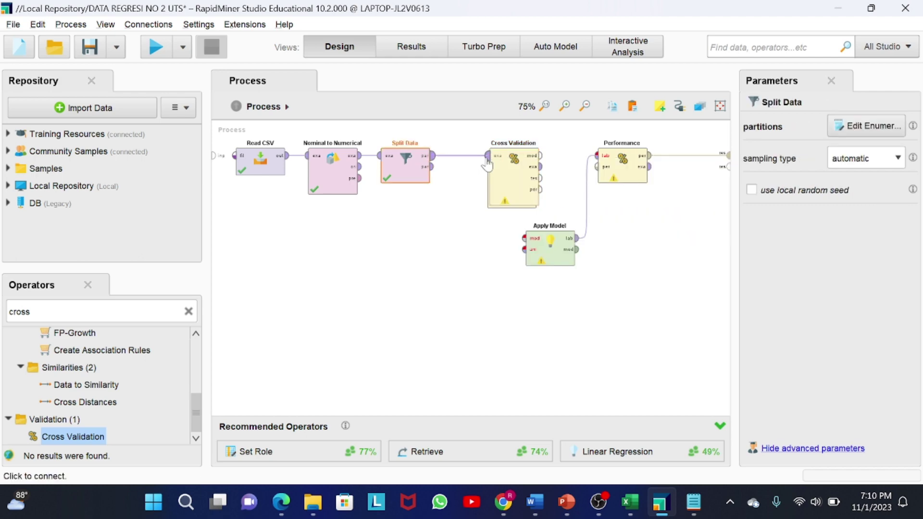
{"action": "left_click", "coordinate": [433, 167]}
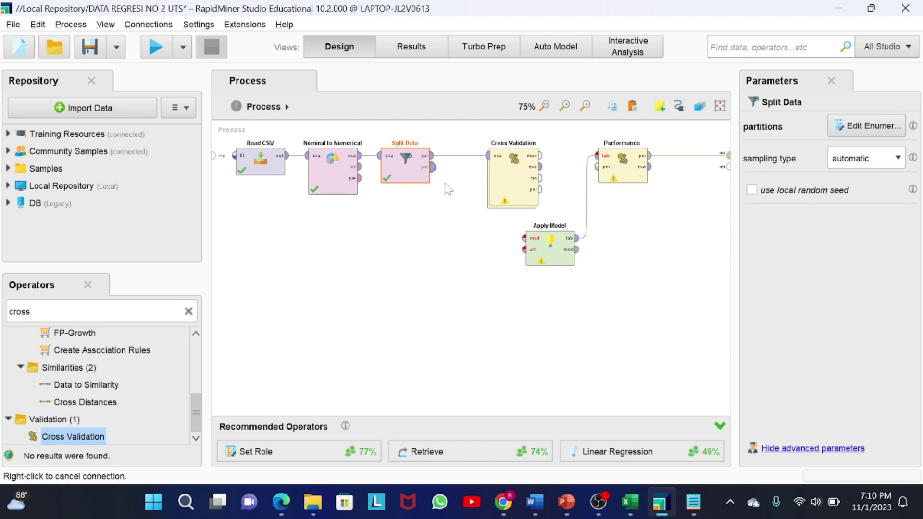
{"action": "left_click", "coordinate": [524, 249]}
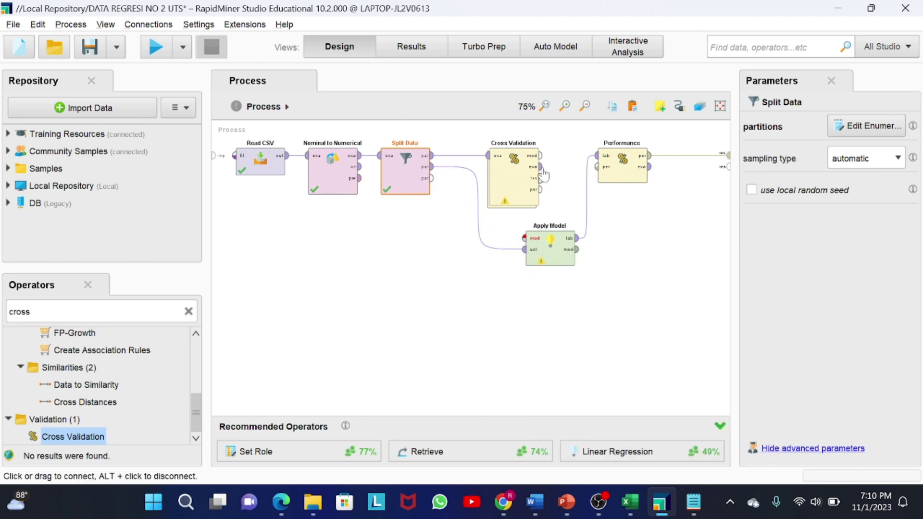
Connect Cross Validation's model output to the model input of Apply Model.
{"action": "left_click", "coordinate": [541, 156]}
{"action": "left_click", "coordinate": [524, 238]}
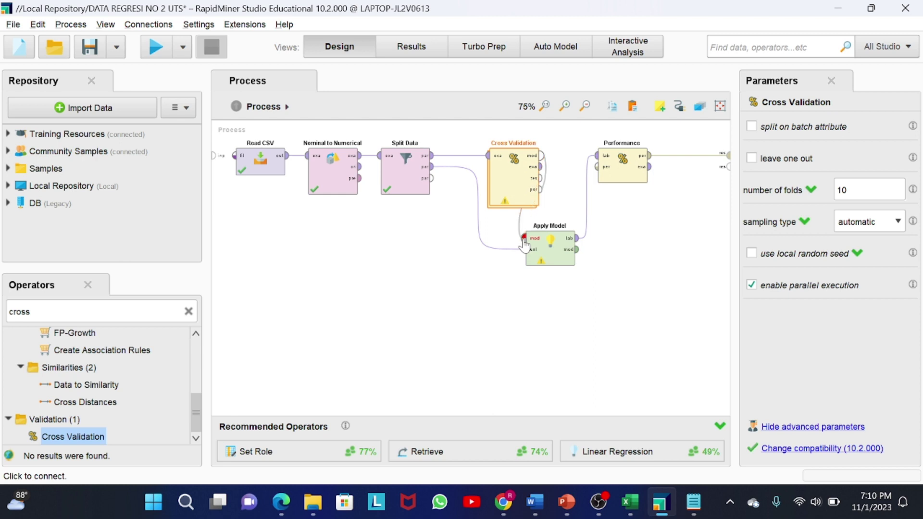
{"action": "left_click", "coordinate": [523, 313]}
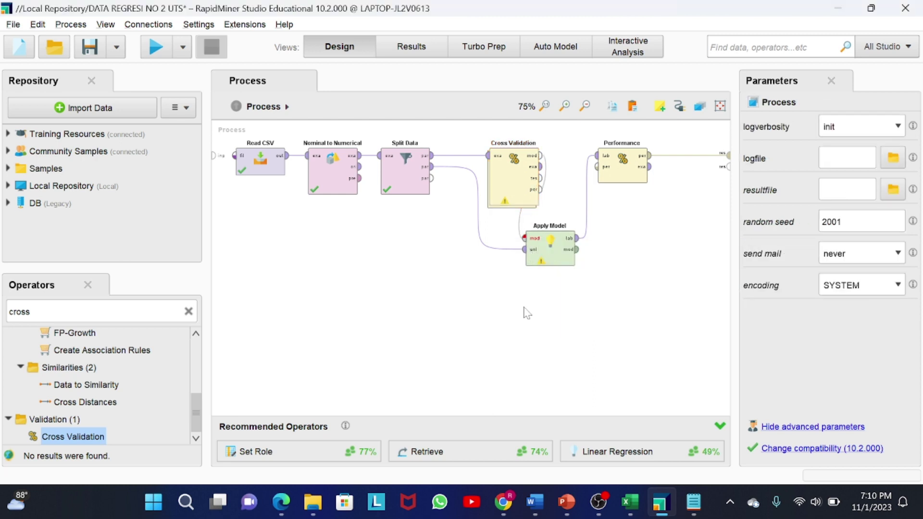
Shift Apply Model and Performance farther from Cross Validation and open the Cross Validation subprocess.
{"action": "left_click_drag", "start_coordinate": [540, 264], "coordinate": [576, 266]}
{"action": "key", "text": "ctrl+z"}
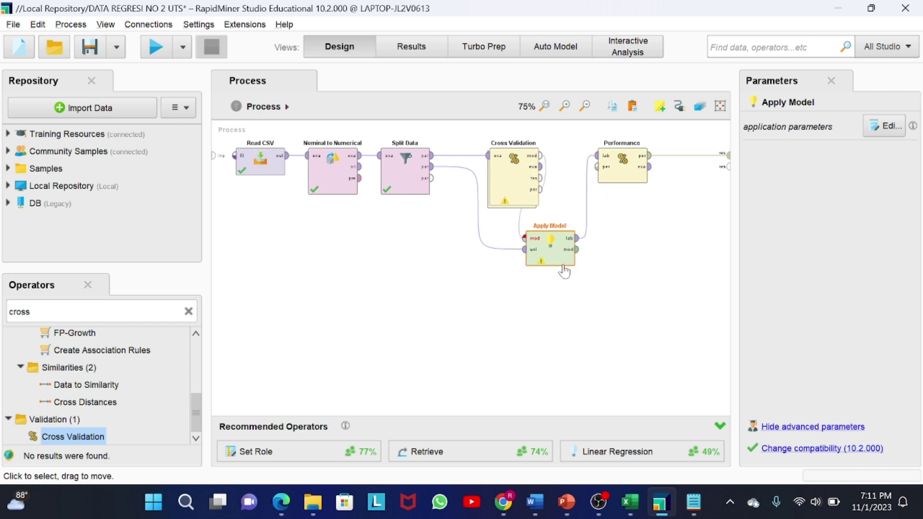
{"action": "key", "text": "ctrl+y"}
{"action": "left_click_drag", "start_coordinate": [615, 179], "coordinate": [638, 179]}
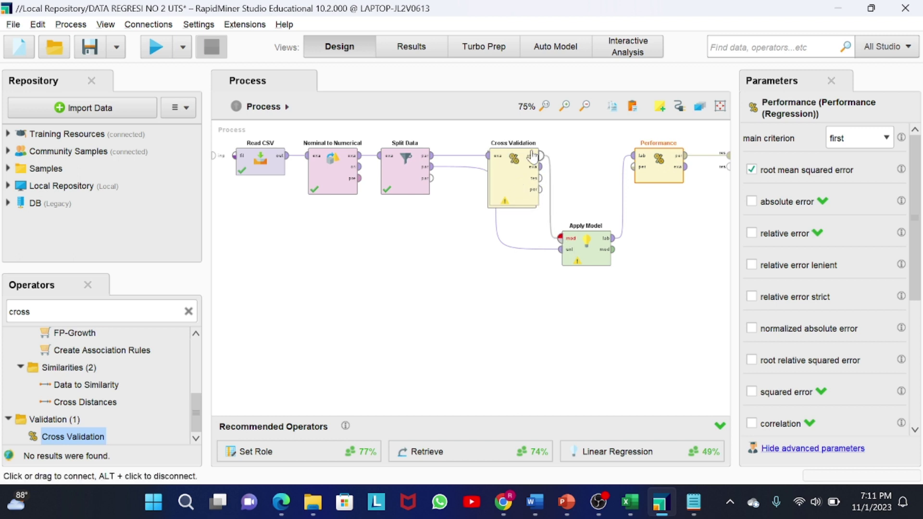
{"action": "double_click", "coordinate": [510, 196]}
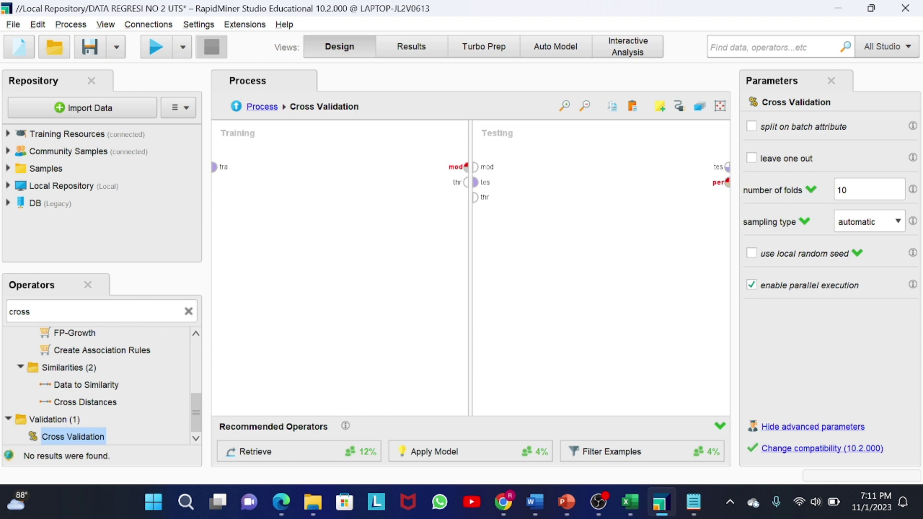
{"action": "double_click", "coordinate": [29, 311]}
{"action": "key", "text": "BackSpace"}
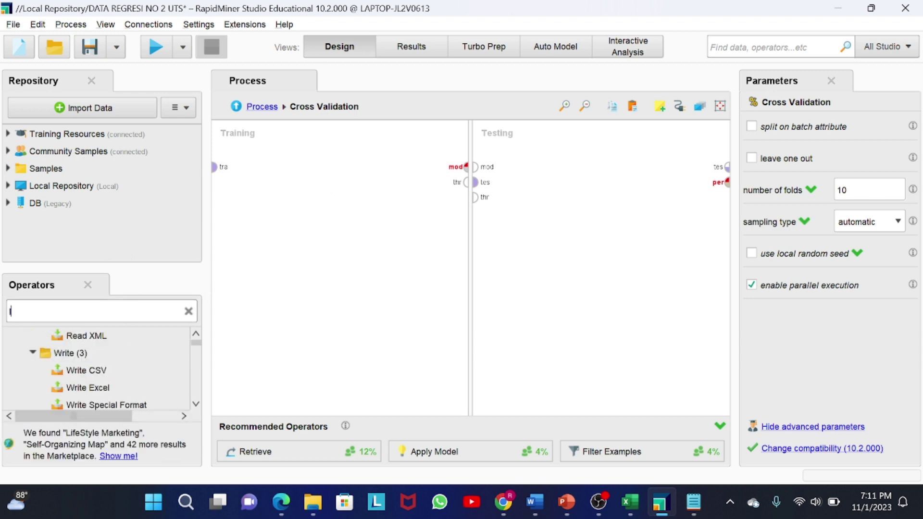
{"action": "type", "text": "sam"}
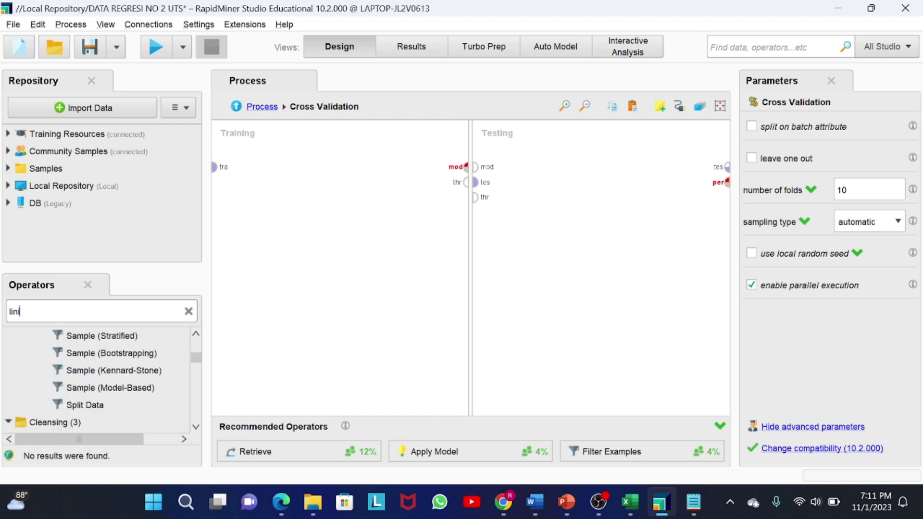
{"action": "key", "text": "BackSpace"}
{"action": "key", "text": "BackSpace"}
{"action": "key", "text": "BackSpace"}
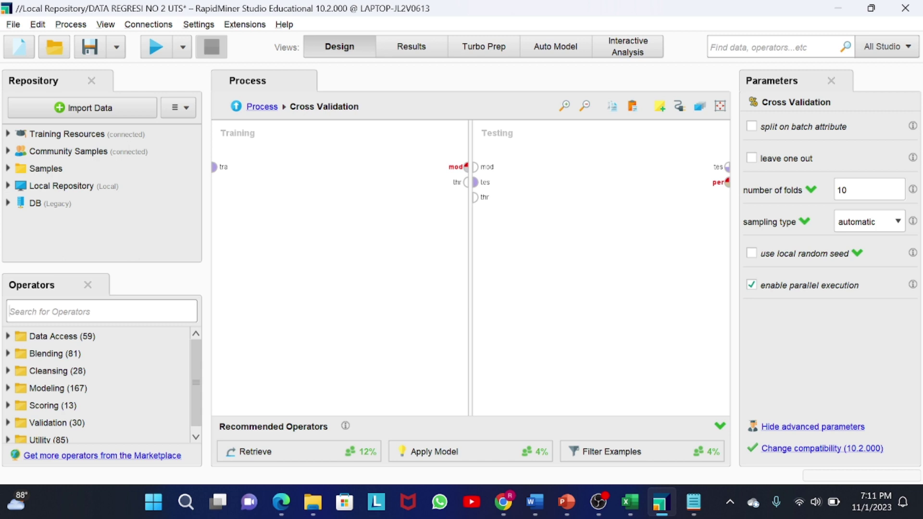
{"action": "type", "text": "lini"}
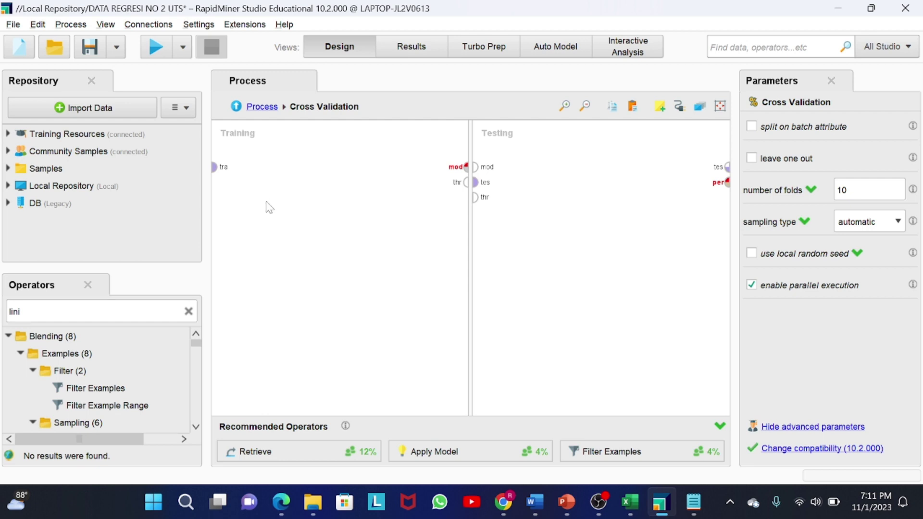
Paste the cut Linear Regression operator into the Training area and connect it between the training set input and the model output.
{"action": "key", "text": "ctrl+v"}
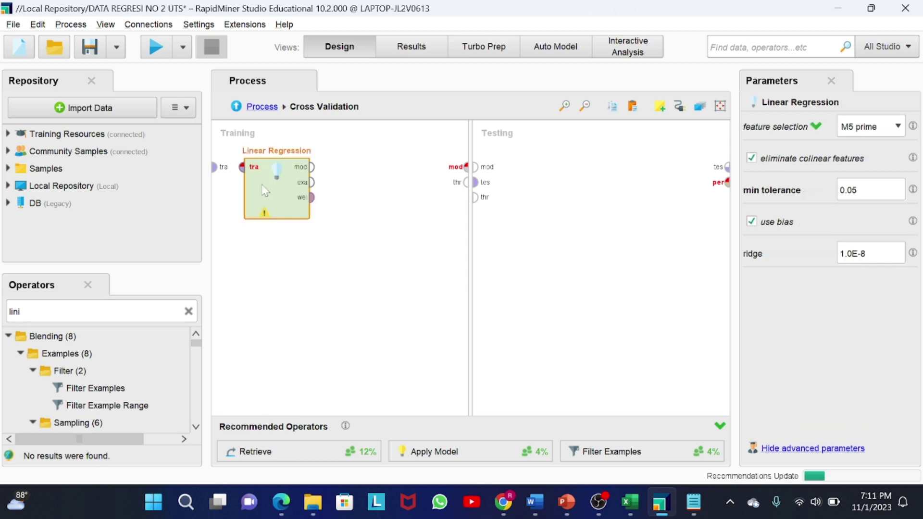
{"action": "left_click", "coordinate": [215, 166]}
{"action": "left_click", "coordinate": [245, 169]}
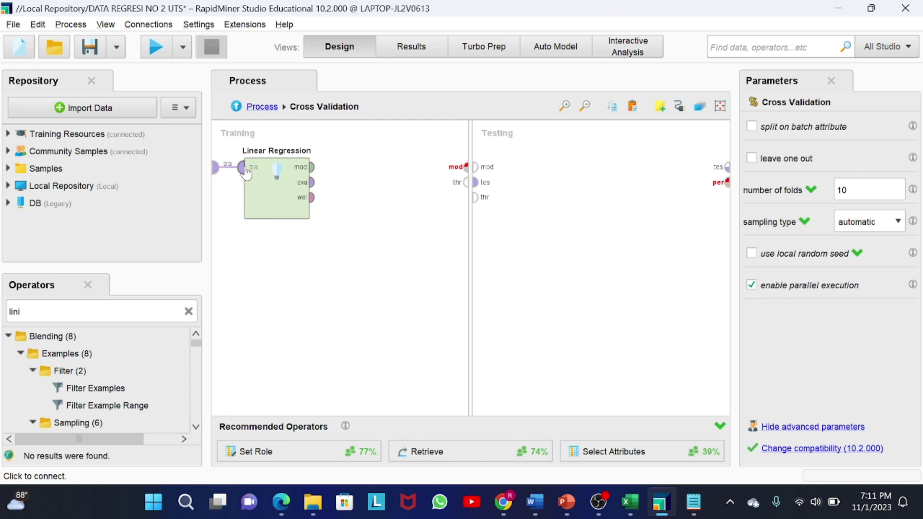
{"action": "left_click", "coordinate": [312, 167]}
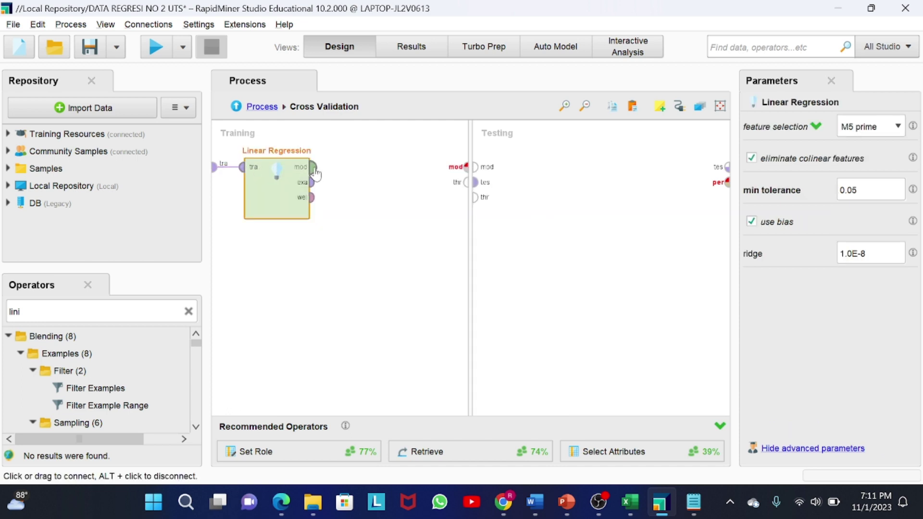
{"action": "left_click", "coordinate": [465, 172]}
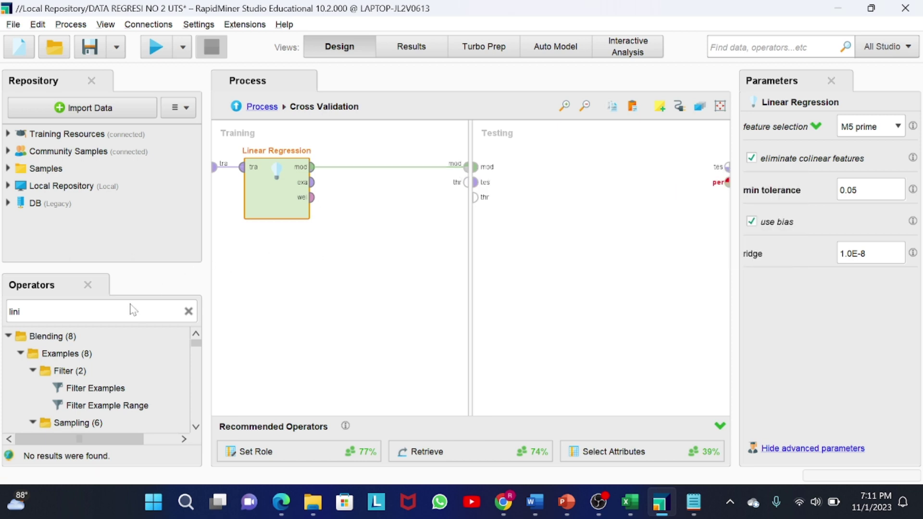
Search the operators for "apply mo" and place Apply Model in the Testing area.
{"action": "double_click", "coordinate": [14, 312]}
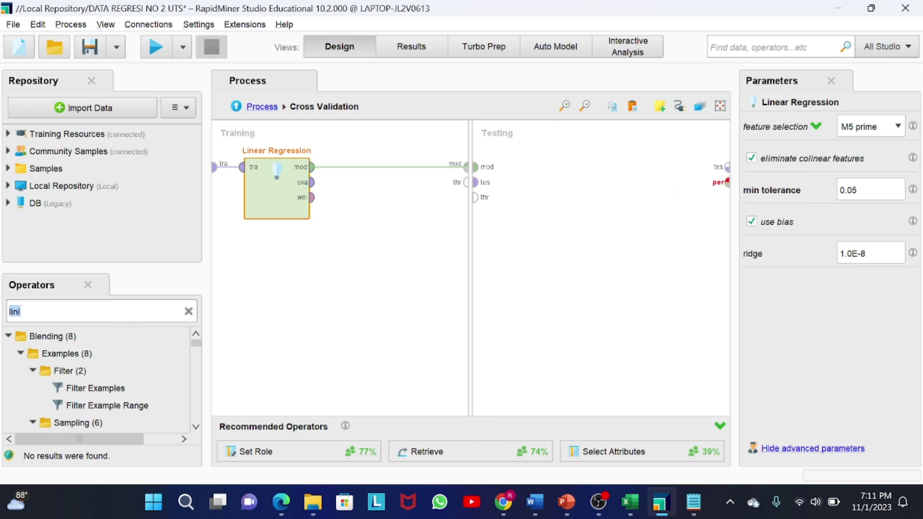
{"action": "key", "text": "BackSpace"}
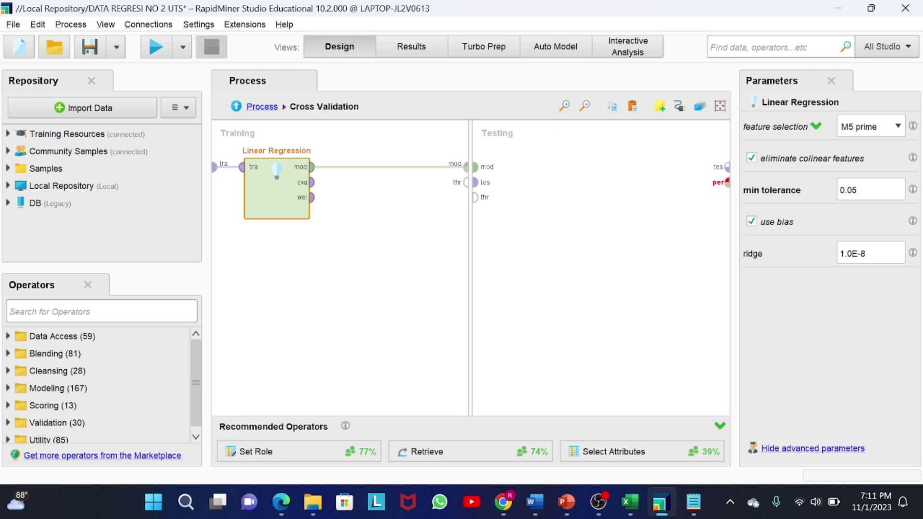
{"action": "type", "text": "appl"}
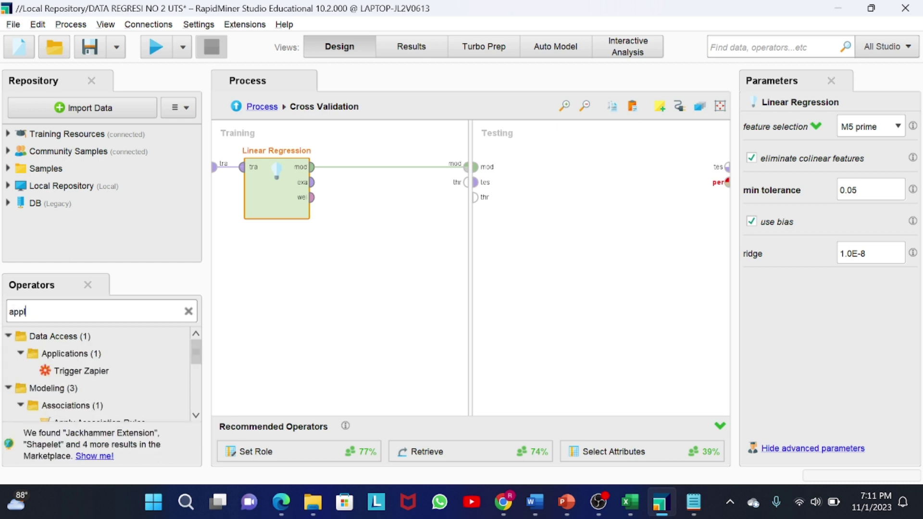
{"action": "type", "text": "y mo"}
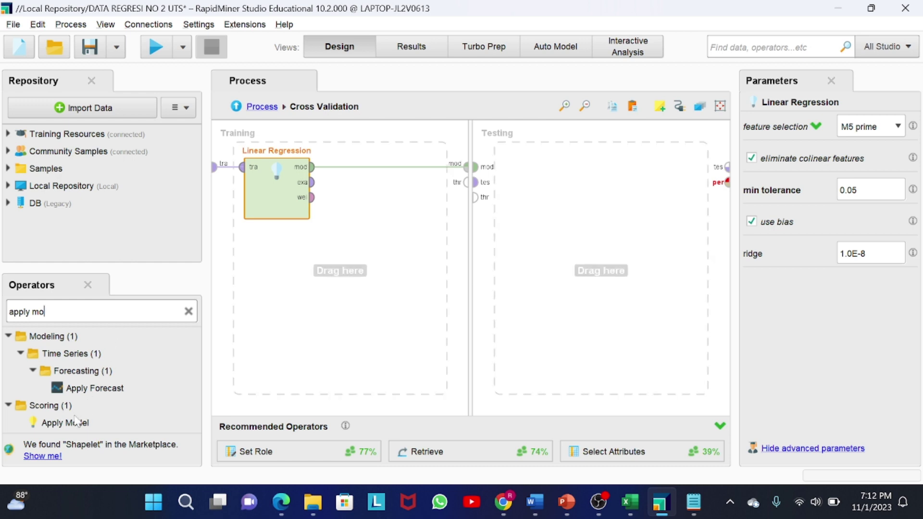
{"action": "left_click_drag", "start_coordinate": [72, 425], "coordinate": [535, 188]}
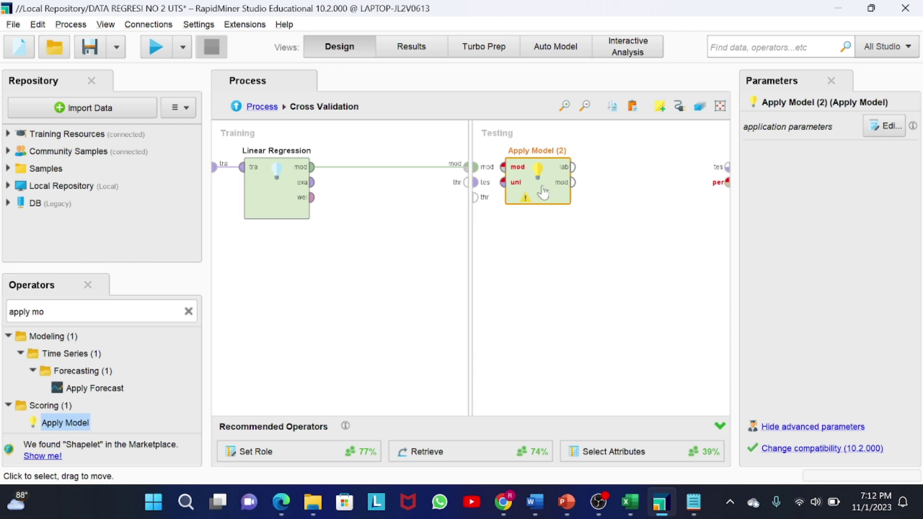
Connect the Testing area's model and test set ports to Apply Model's model and unlabelled data inputs.
{"action": "left_click", "coordinate": [477, 176]}
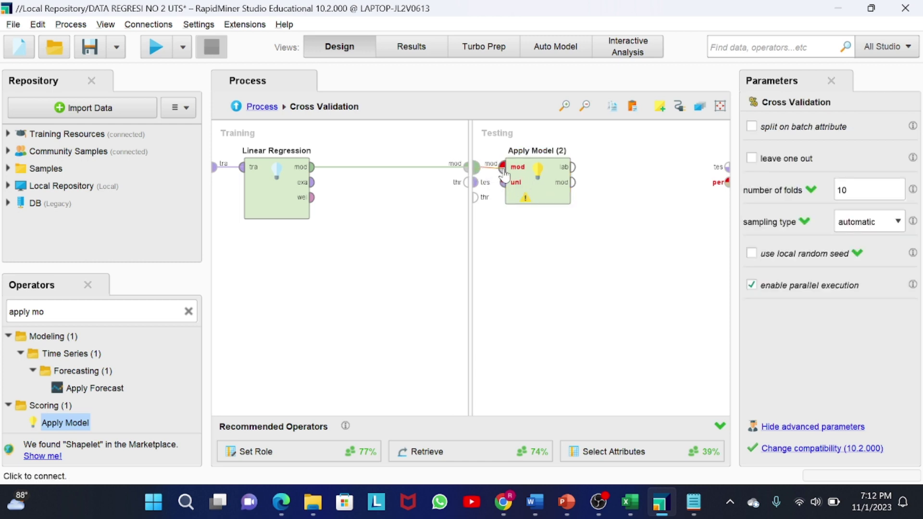
{"action": "left_click", "coordinate": [502, 171]}
{"action": "left_click", "coordinate": [475, 183]}
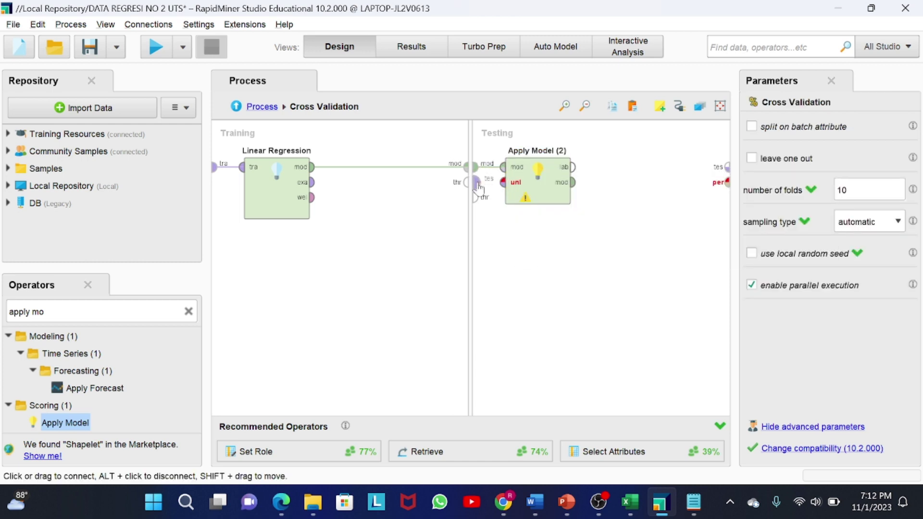
{"action": "left_click", "coordinate": [510, 187]}
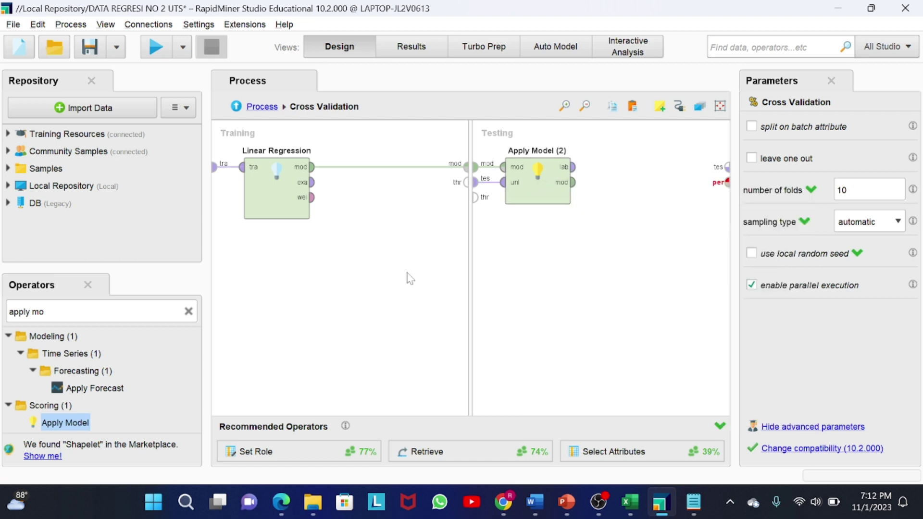
Search the operators for "perfom" and place Performance (Regression) after Apply Model in the Testing area.
{"action": "key", "text": "ctrl+a"}
{"action": "key", "text": "BackSpace"}
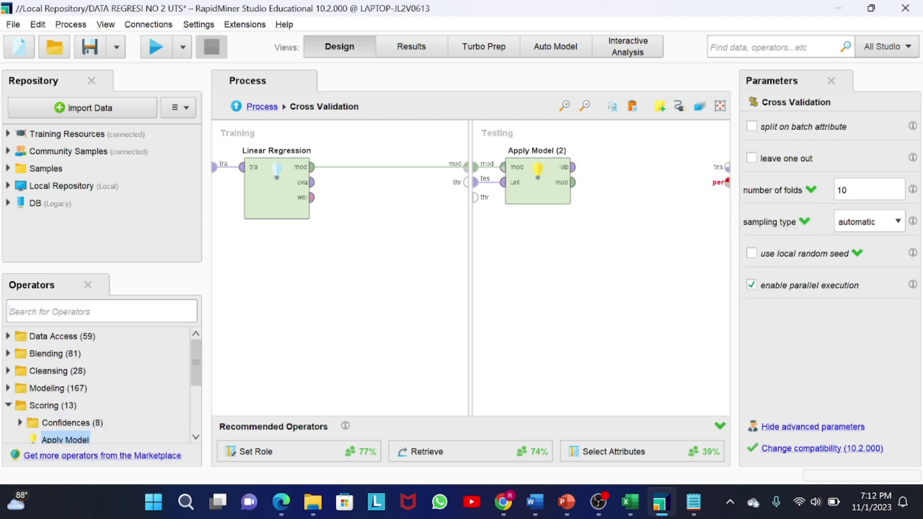
{"action": "type", "text": "perfo"}
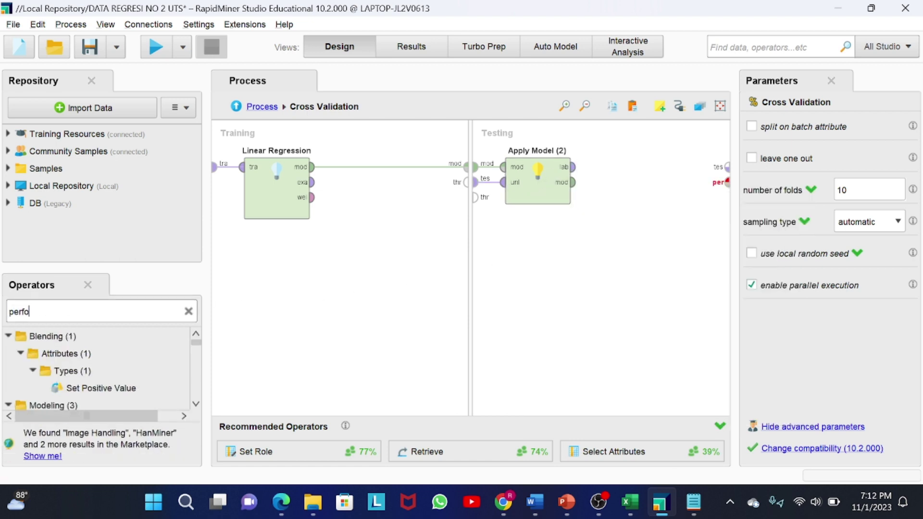
{"action": "type", "text": "m"}
{"action": "scroll", "coordinate": [98, 370], "scroll_direction": "down", "scroll_amount": 1}
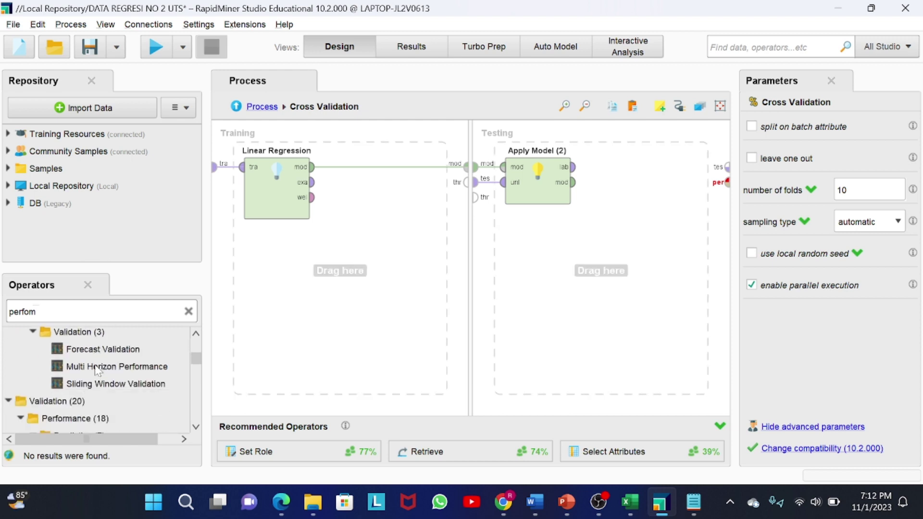
{"action": "scroll", "coordinate": [98, 370], "scroll_direction": "down", "scroll_amount": 2}
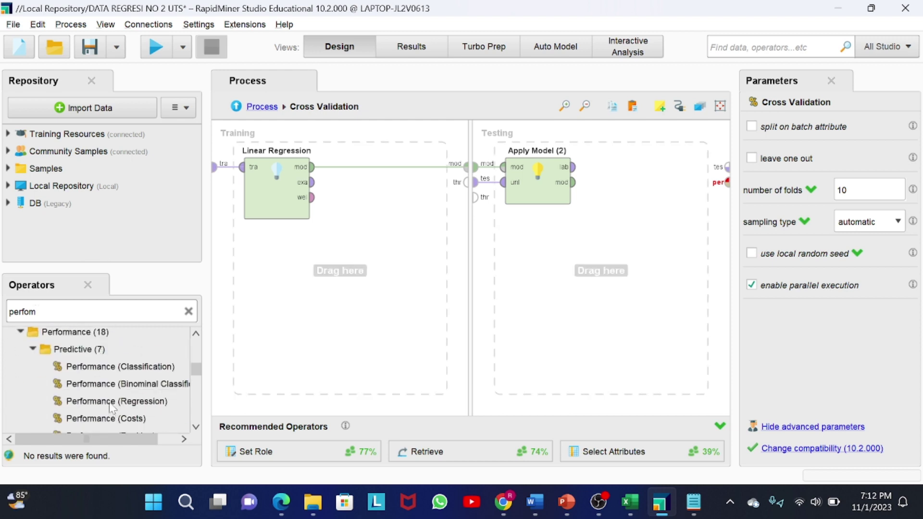
{"action": "left_click_drag", "start_coordinate": [111, 407], "coordinate": [618, 177]}
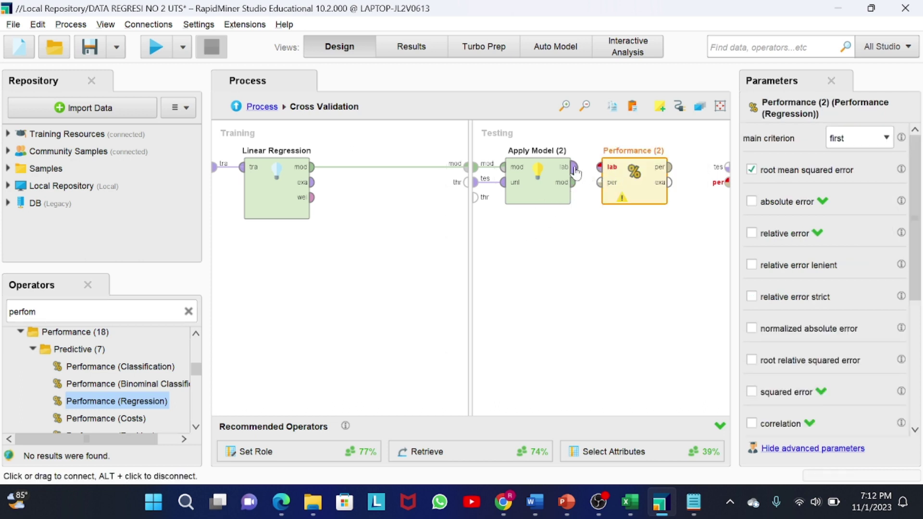
Connect Apply Model's labelled output to Performance, and Performance's performance output to the Testing area's performance port.
{"action": "left_click", "coordinate": [573, 167]}
{"action": "left_click", "coordinate": [598, 168]}
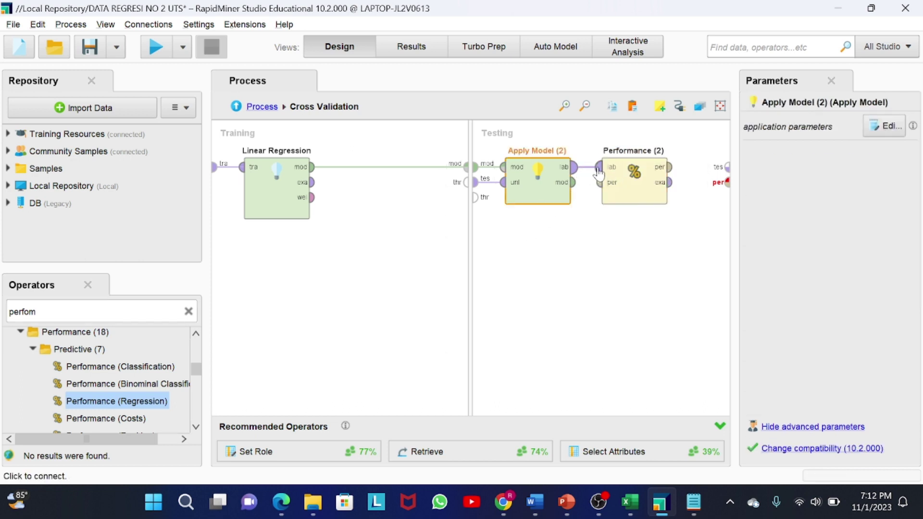
{"action": "left_click", "coordinate": [670, 167]}
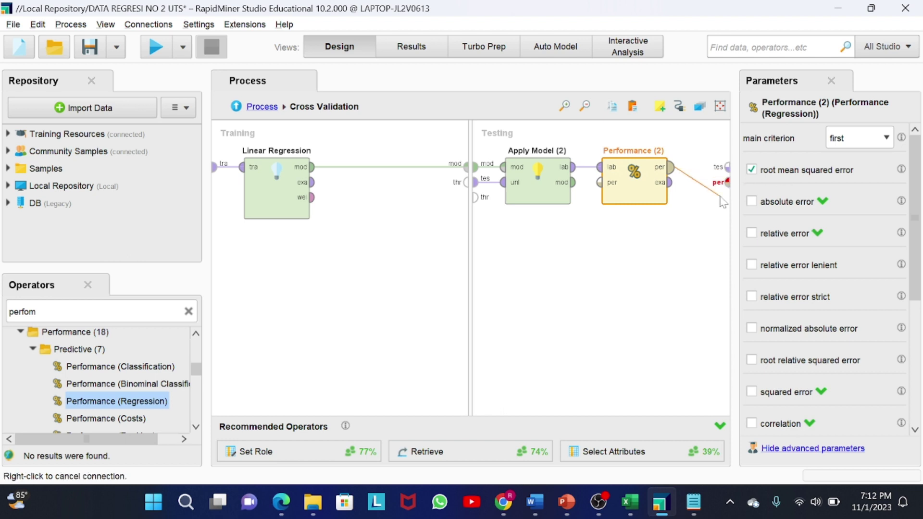
{"action": "left_click", "coordinate": [724, 185]}
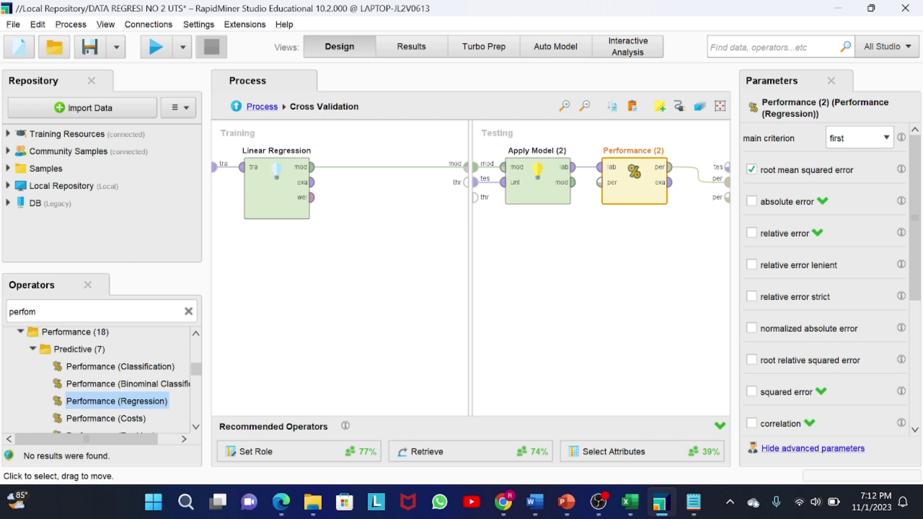
Rename the Performance (2) operator in the Testing area to "Performance".
{"action": "left_click", "coordinate": [676, 153]}
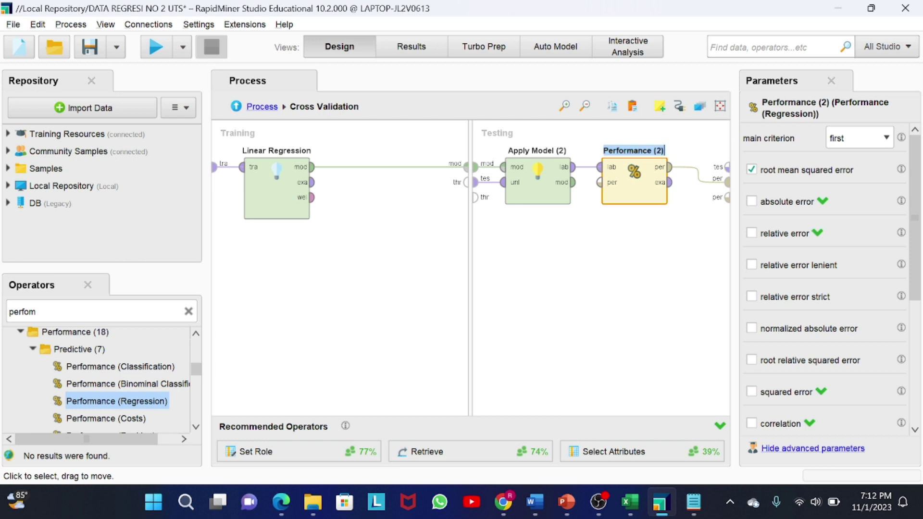
{"action": "left_click", "coordinate": [665, 151]}
{"action": "key", "text": "BackSpace"}
{"action": "key", "text": "BackSpace"}
{"action": "key", "text": "BackSpace"}
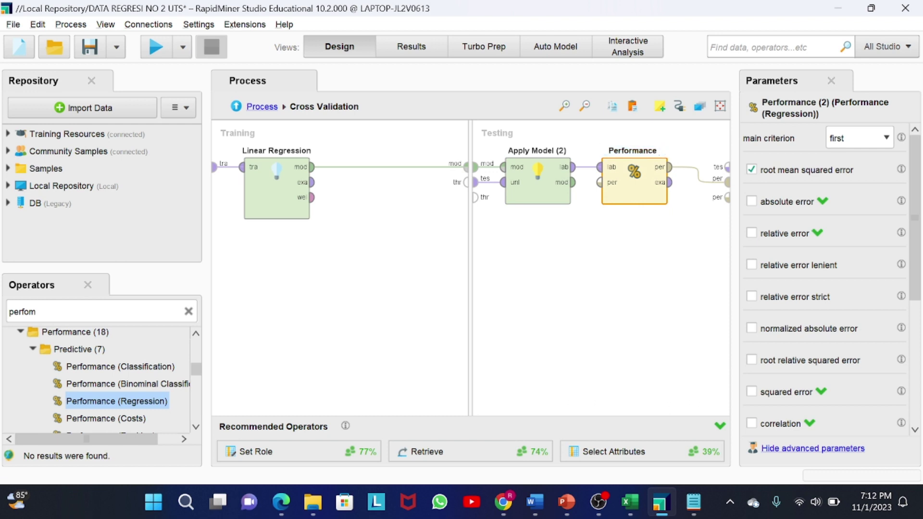
Rename the Performance operator in the Testing area to "Performance Training".
{"action": "type", "text": "Tr"}
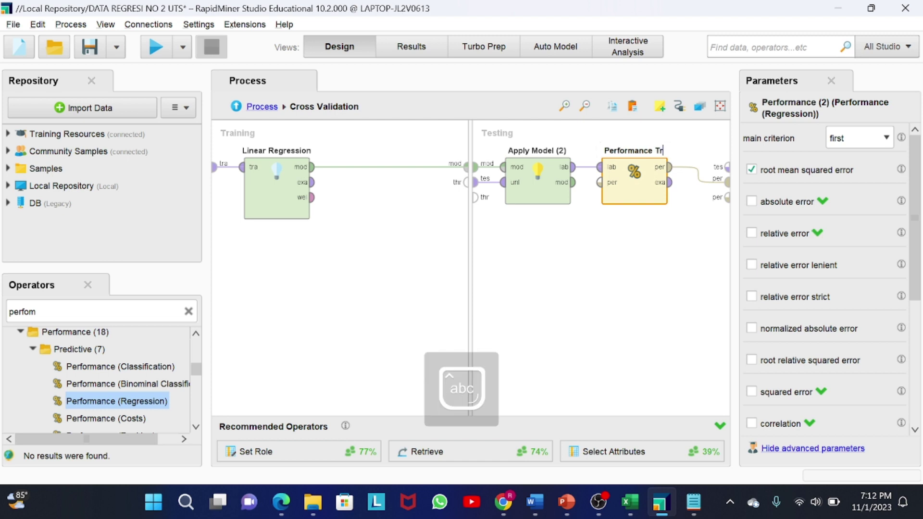
{"action": "type", "text": "aining"}
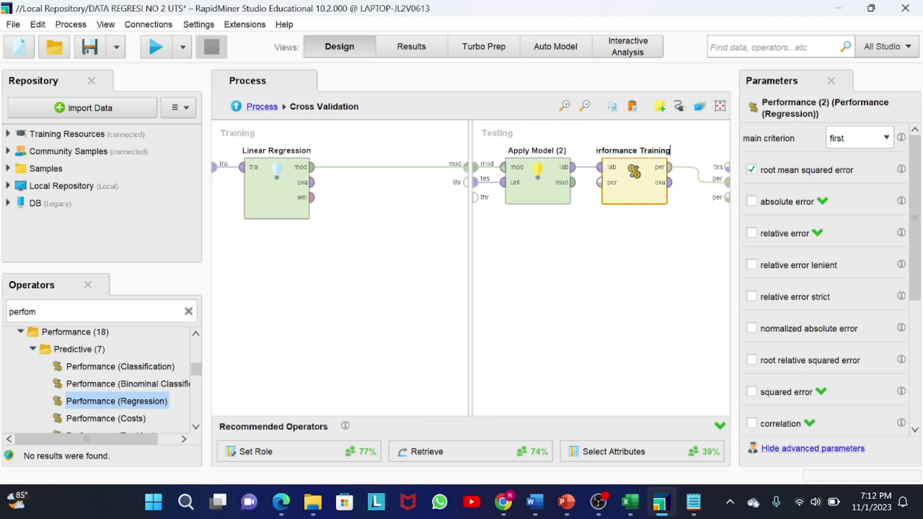
{"action": "left_click", "coordinate": [661, 258]}
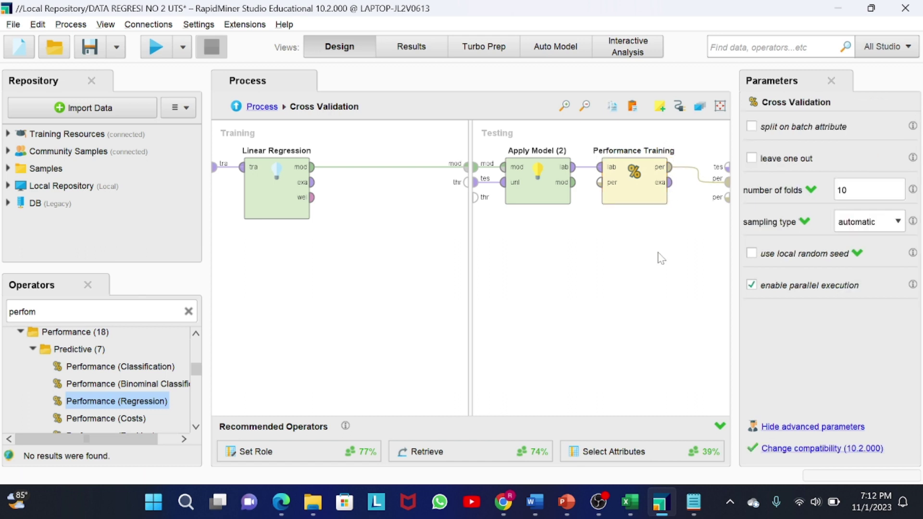
{"action": "left_click", "coordinate": [277, 212]}
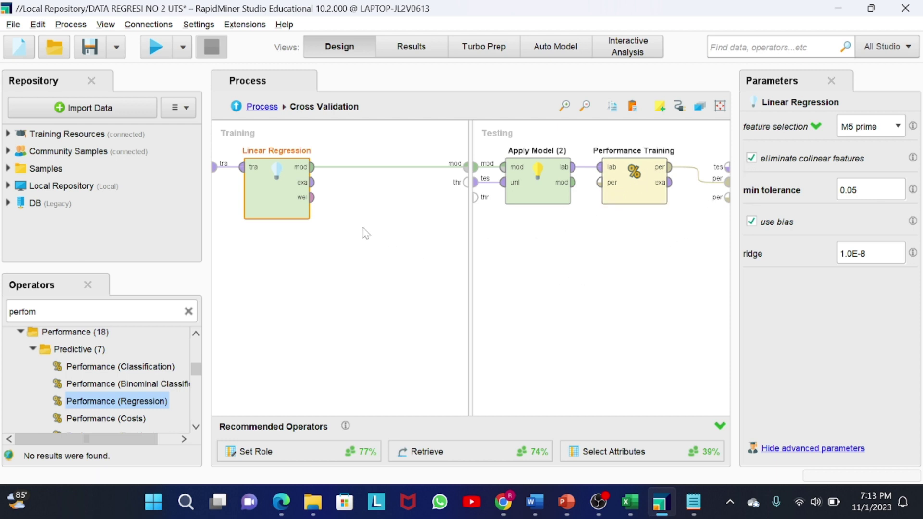
Return to the main process and shift Cross Validation, Apply Model and Performance farther away from Split Data.
{"action": "left_click", "coordinate": [262, 110]}
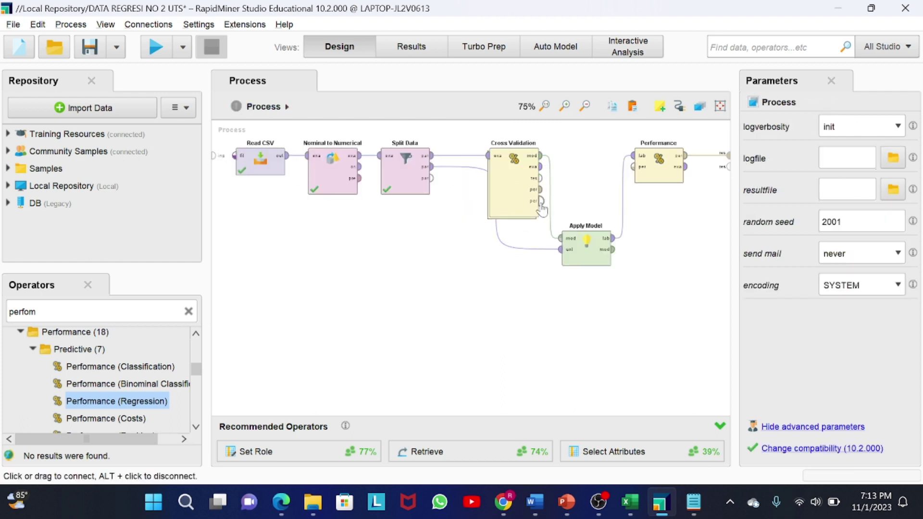
{"action": "left_click_drag", "start_coordinate": [520, 197], "coordinate": [555, 195]}
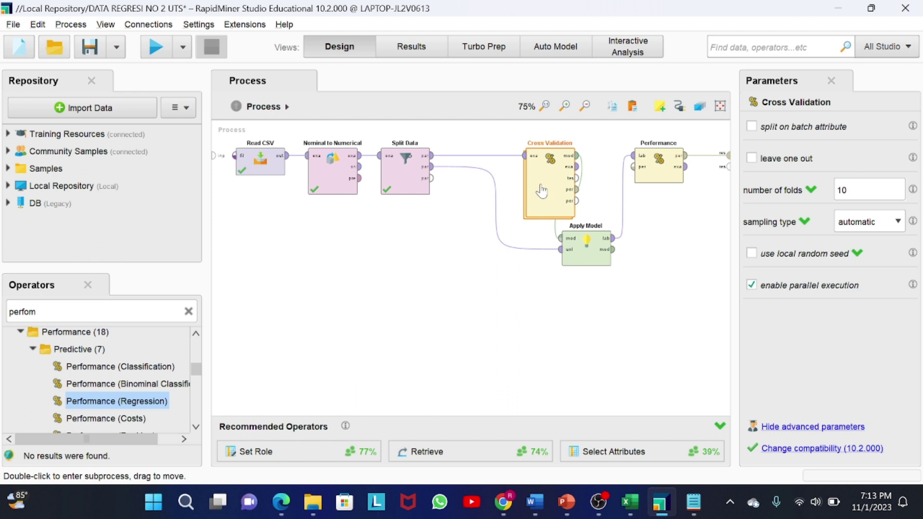
{"action": "left_click_drag", "start_coordinate": [585, 260], "coordinate": [620, 260]}
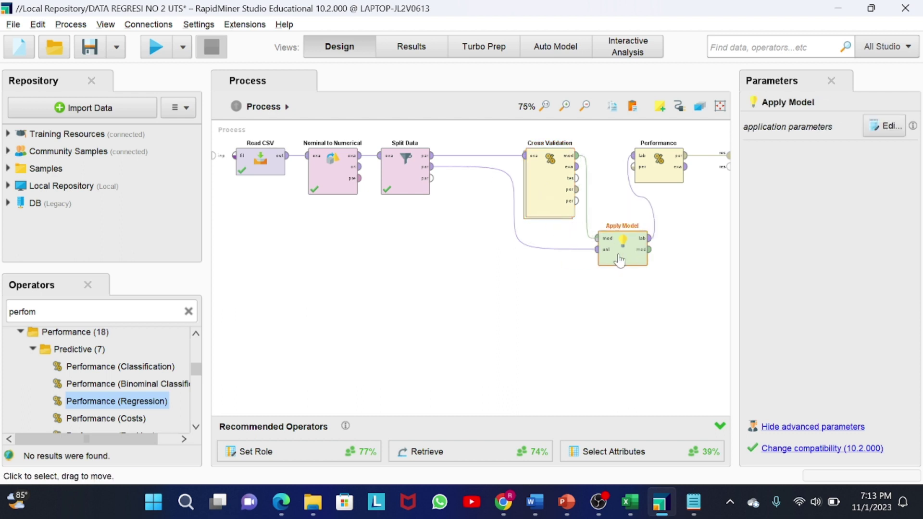
{"action": "left_click_drag", "start_coordinate": [659, 166], "coordinate": [488, 190]}
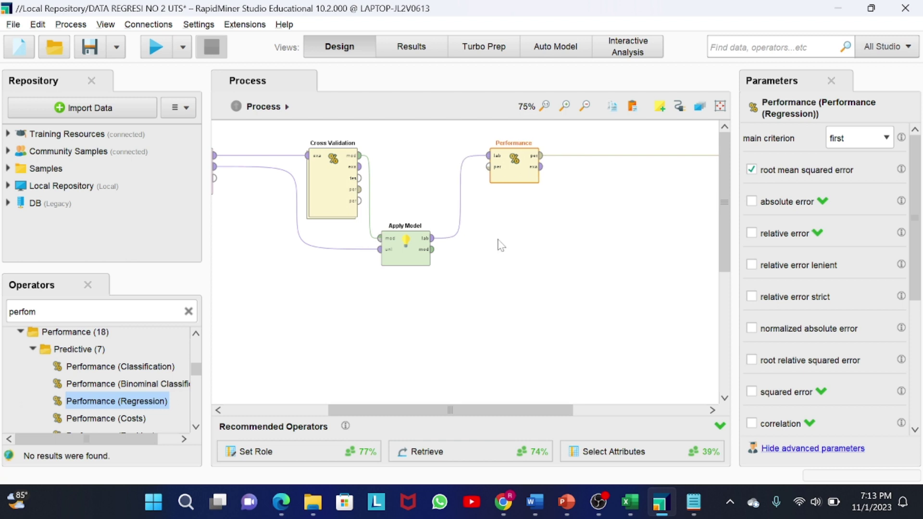
Remove the link from Performance's performance output to the first result port, and connect the two ports again.
{"action": "scroll", "coordinate": [500, 245], "scroll_direction": "left", "scroll_amount": 3}
{"action": "scroll", "coordinate": [500, 245], "scroll_direction": "left", "scroll_amount": 2}
{"action": "scroll", "coordinate": [501, 246], "scroll_direction": "right", "scroll_amount": 10}
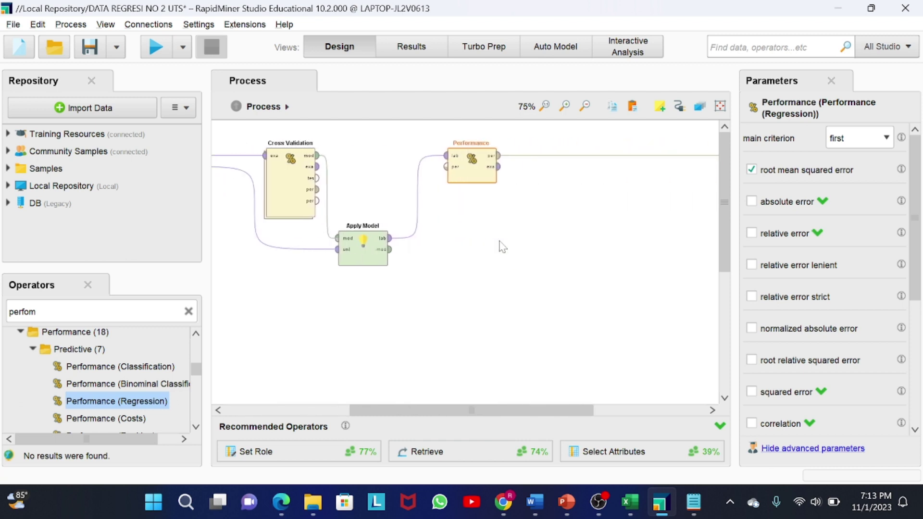
{"action": "scroll", "coordinate": [500, 247], "scroll_direction": "right", "scroll_amount": 3}
{"action": "scroll", "coordinate": [498, 247], "scroll_direction": "left", "scroll_amount": 2}
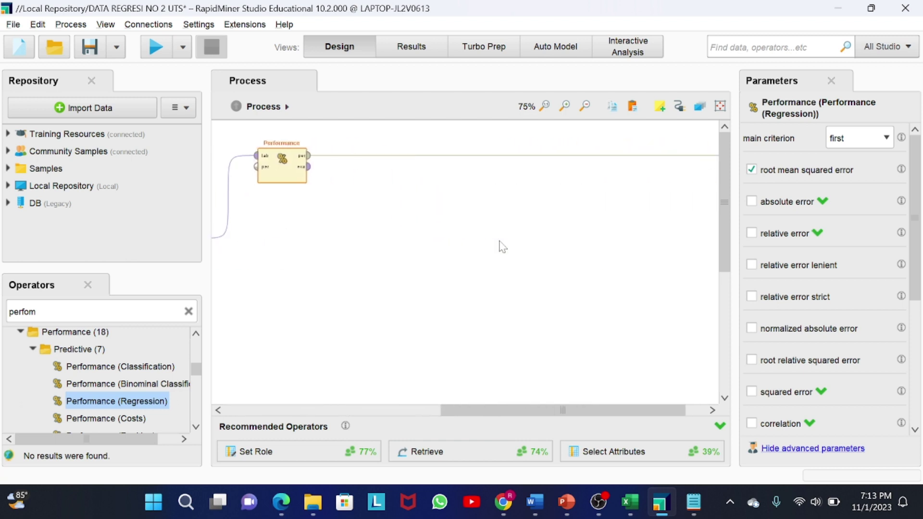
{"action": "scroll", "coordinate": [519, 211], "scroll_direction": "right", "scroll_amount": 1}
{"action": "left_click", "coordinate": [511, 155]}
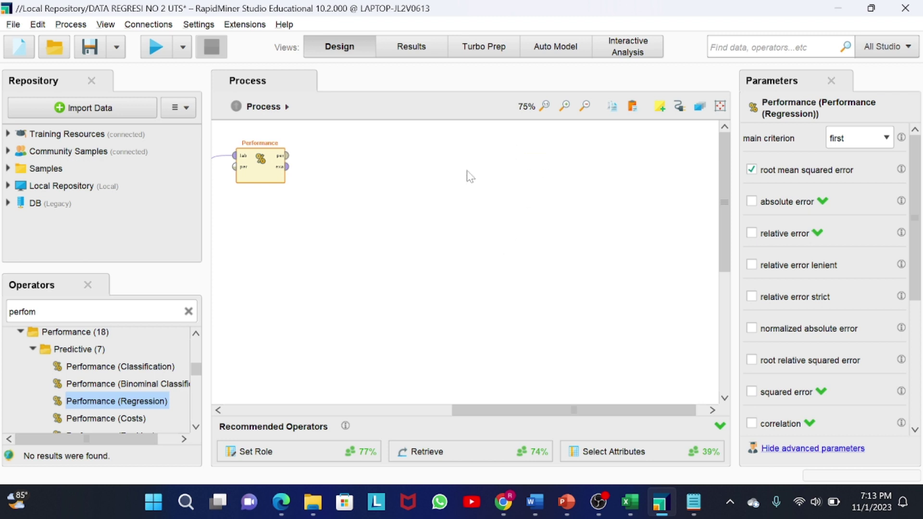
{"action": "scroll", "coordinate": [447, 185], "scroll_direction": "left", "scroll_amount": 4}
{"action": "scroll", "coordinate": [447, 185], "scroll_direction": "left", "scroll_amount": 6}
{"action": "scroll", "coordinate": [447, 185], "scroll_direction": "right", "scroll_amount": 2}
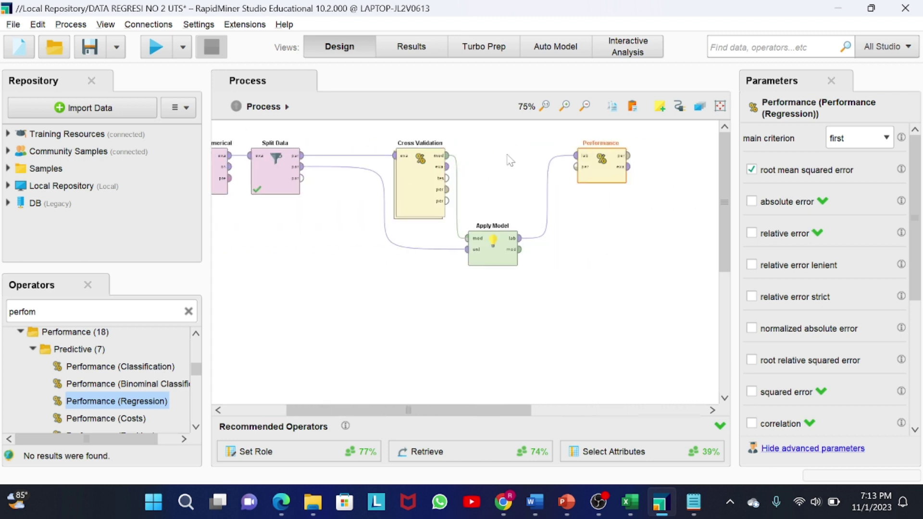
{"action": "left_click", "coordinate": [627, 164]}
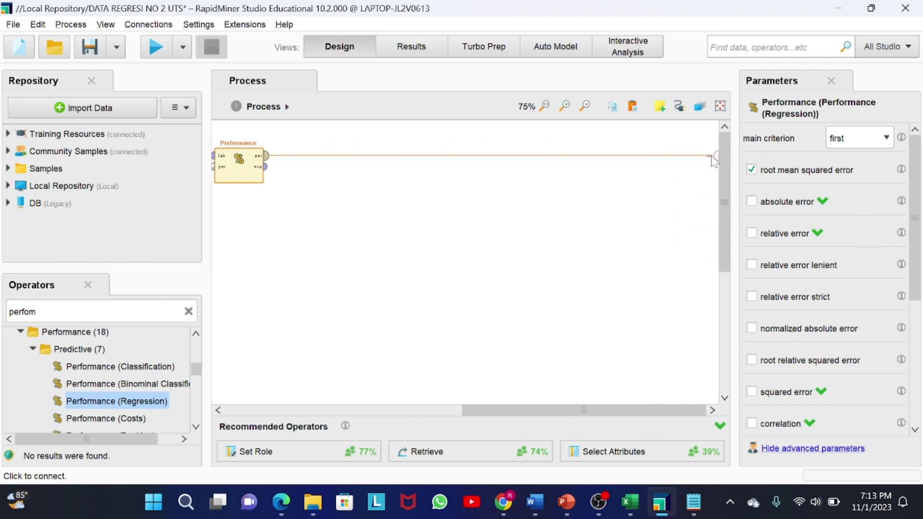
{"action": "left_click", "coordinate": [718, 156]}
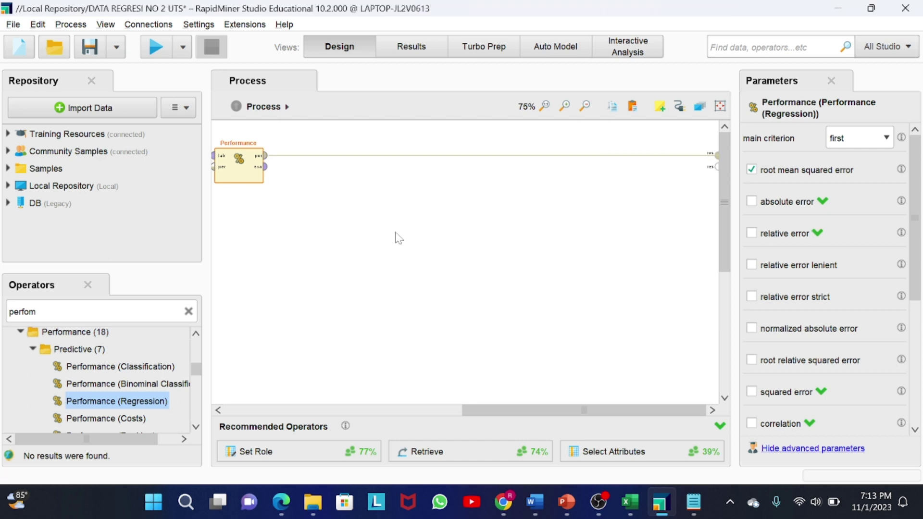
Run the process, view the root mean squared error from Performance, and return to the process design.
{"action": "scroll", "coordinate": [398, 238], "scroll_direction": "left", "scroll_amount": 10}
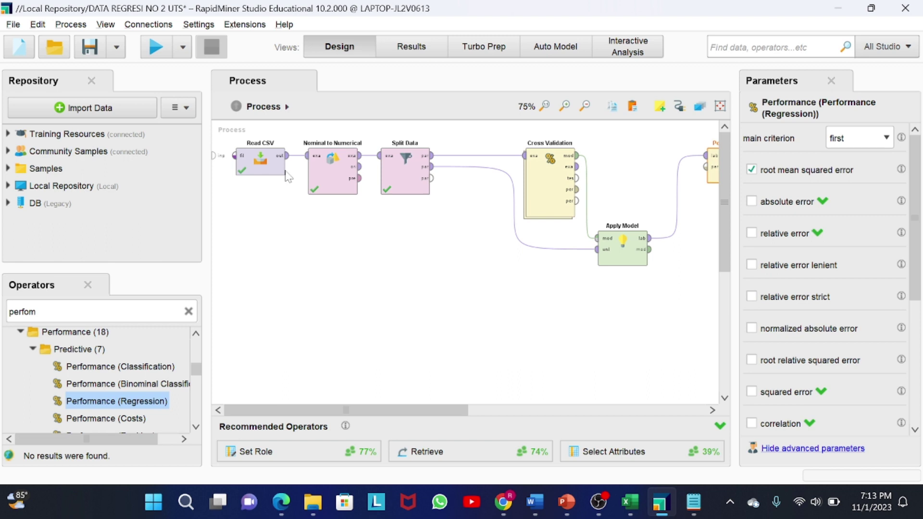
{"action": "left_click", "coordinate": [153, 50]}
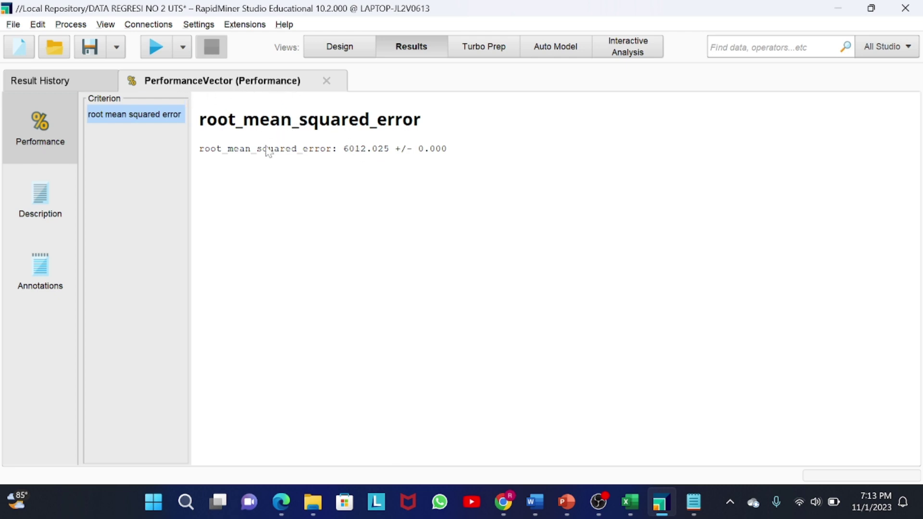
{"action": "left_click", "coordinate": [343, 46]}
Rename the Performance operator that follows Apply Model in the main process to "Performance Testing".
{"action": "scroll", "coordinate": [552, 183], "scroll_direction": "right", "scroll_amount": 3}
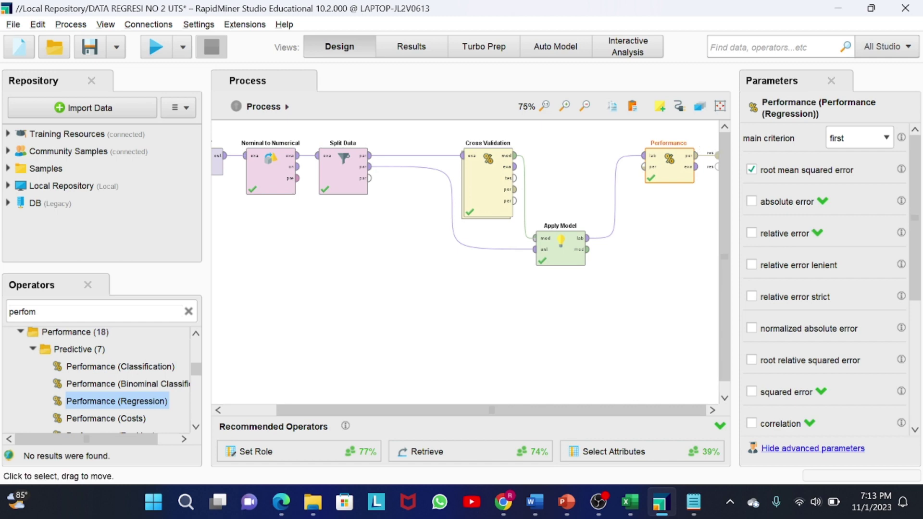
{"action": "key", "text": "F2"}
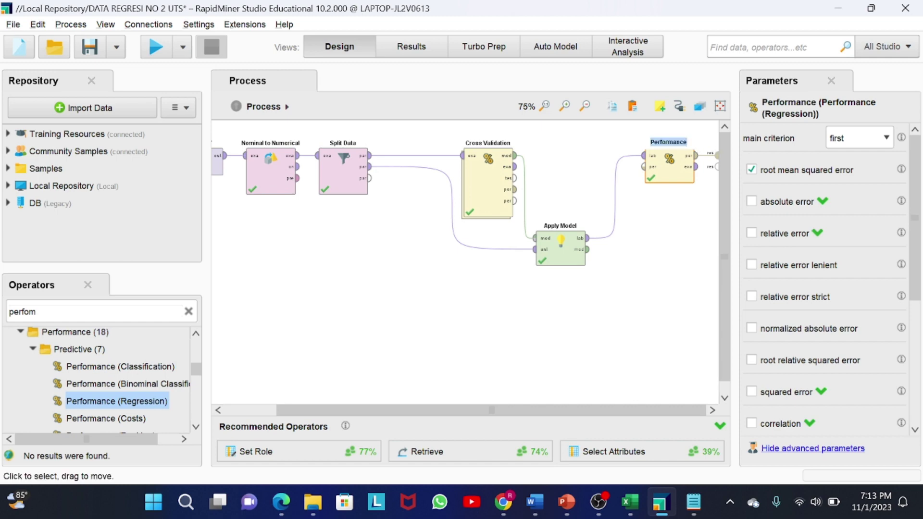
{"action": "key", "text": "End"}
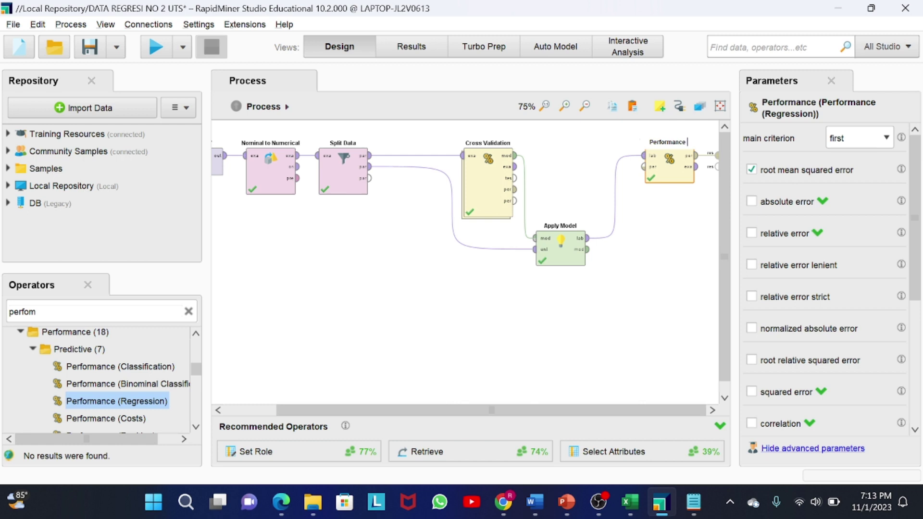
{"action": "key", "text": "Caps_Lock"}
{"action": "type", "text": "T"}
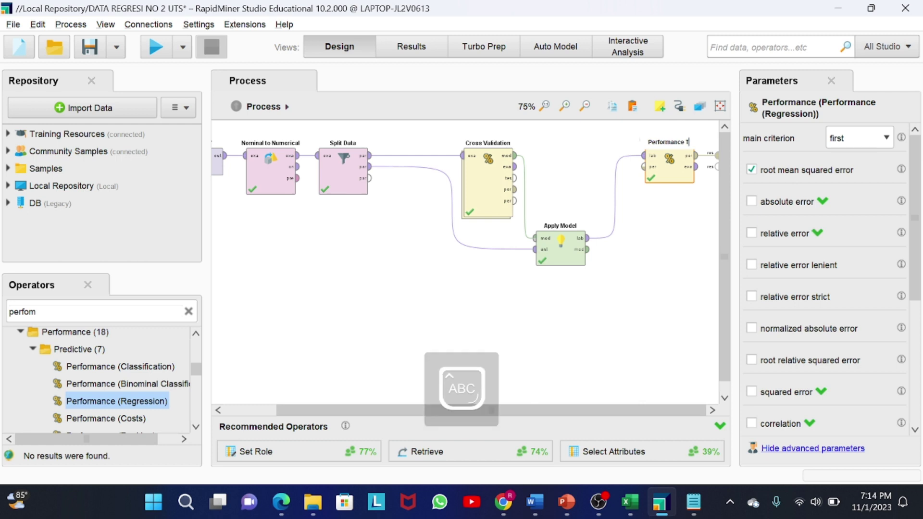
{"action": "key", "text": "Caps_Lock"}
{"action": "type", "text": "esting"}
{"action": "left_click", "coordinate": [700, 243]}
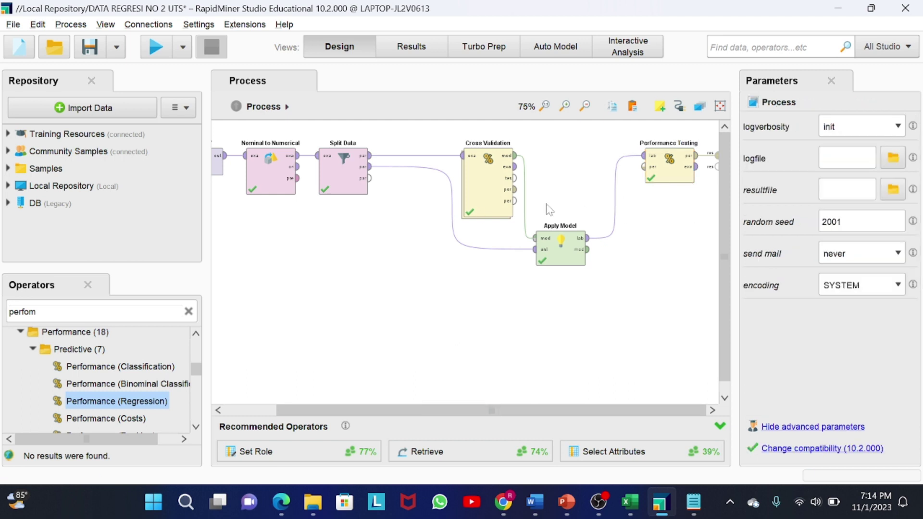
Connect Cross Validation's first performance output to the process's second result port.
{"action": "left_click", "coordinate": [515, 190]}
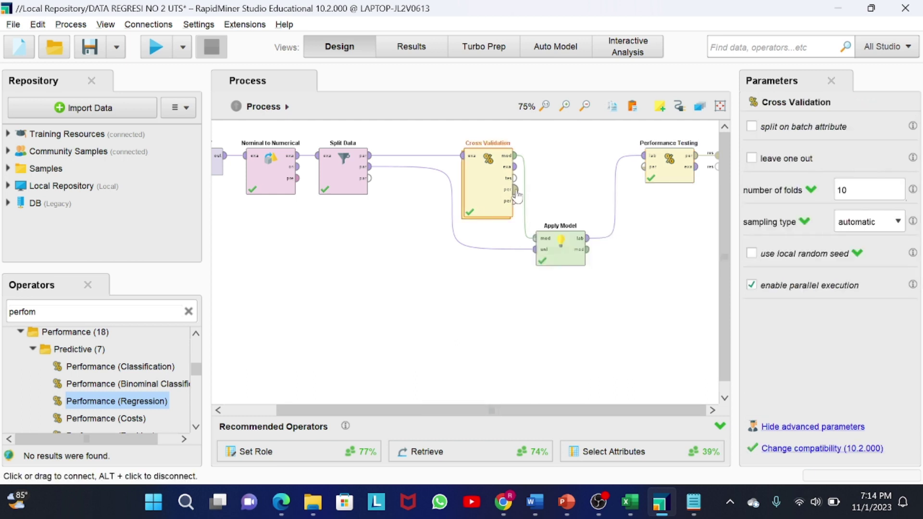
{"action": "left_click", "coordinate": [717, 166]}
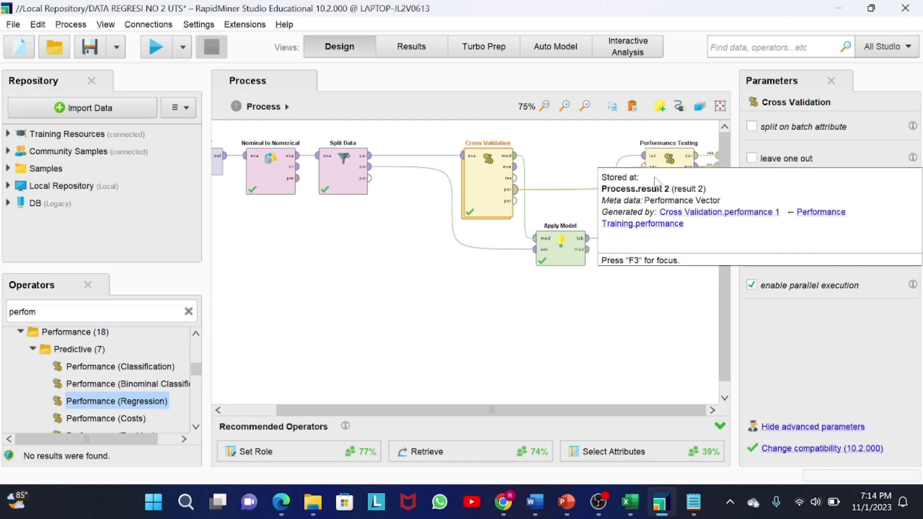
{"action": "left_click_drag", "start_coordinate": [576, 257], "coordinate": [575, 175]}
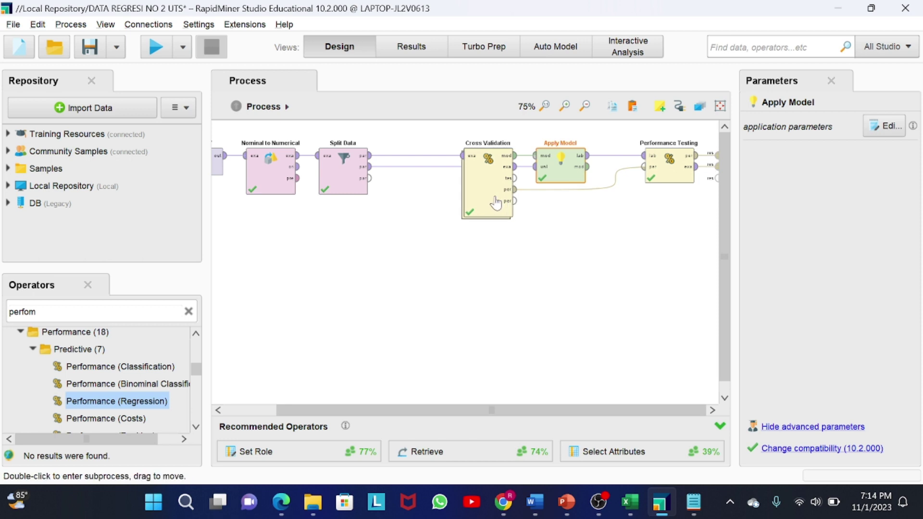
{"action": "left_click_drag", "start_coordinate": [496, 210], "coordinate": [460, 211]}
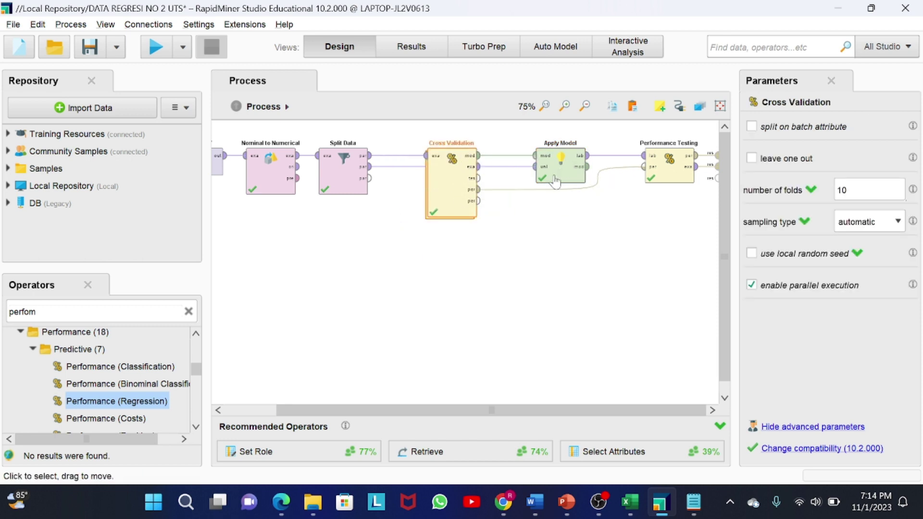
{"action": "left_click_drag", "start_coordinate": [558, 187], "coordinate": [558, 273]}
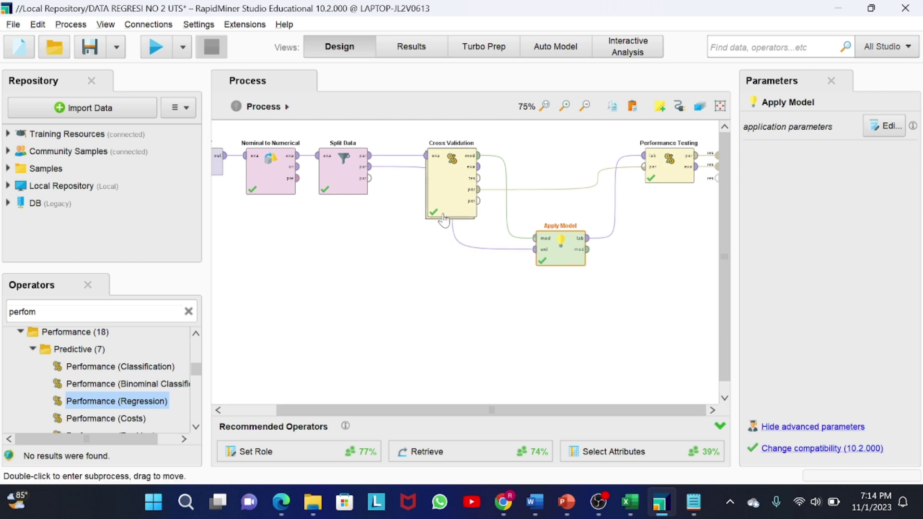
{"action": "left_click_drag", "start_coordinate": [452, 202], "coordinate": [487, 197]}
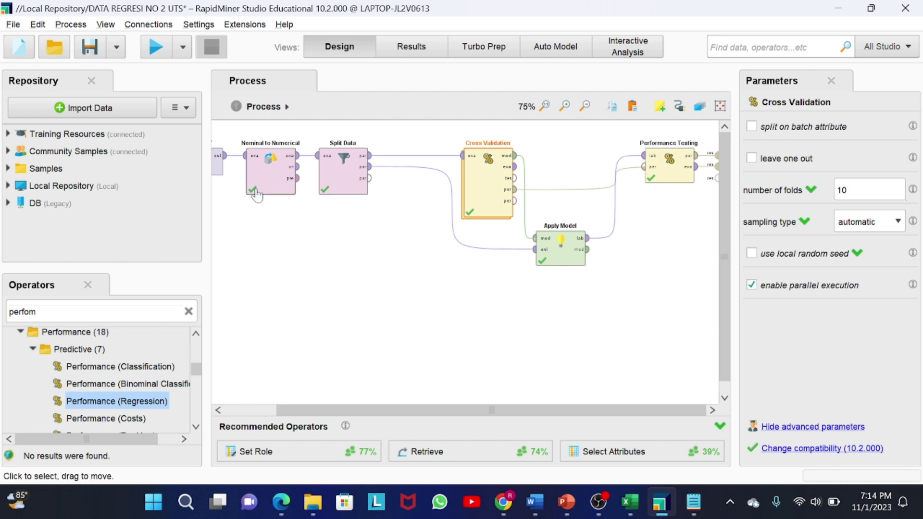
Run the process and examine the root mean squared error and the description of Performance Training and Performance Testing.
{"action": "left_click", "coordinate": [155, 47]}
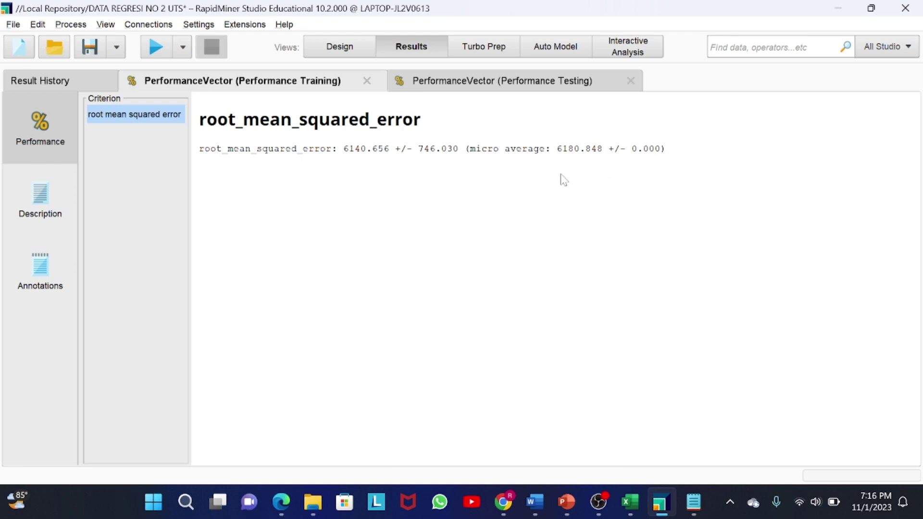
{"action": "left_click", "coordinate": [467, 83]}
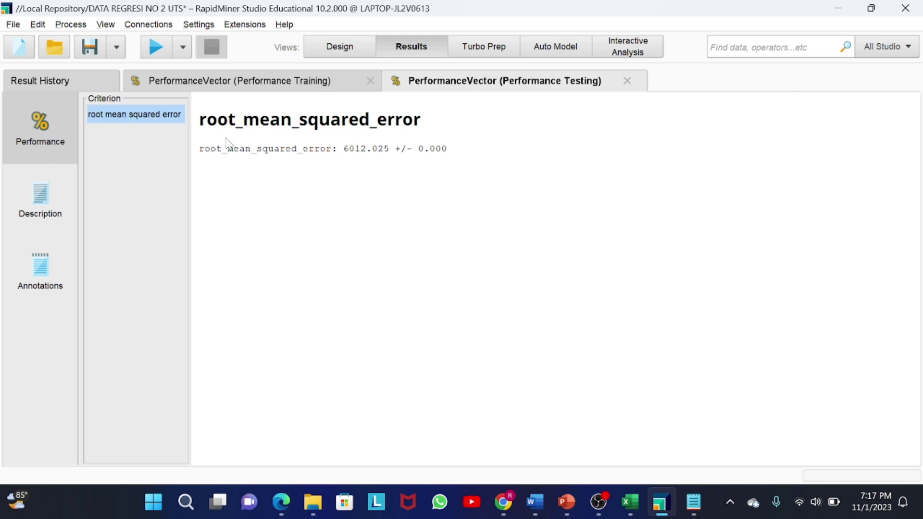
{"action": "left_click", "coordinate": [30, 211]}
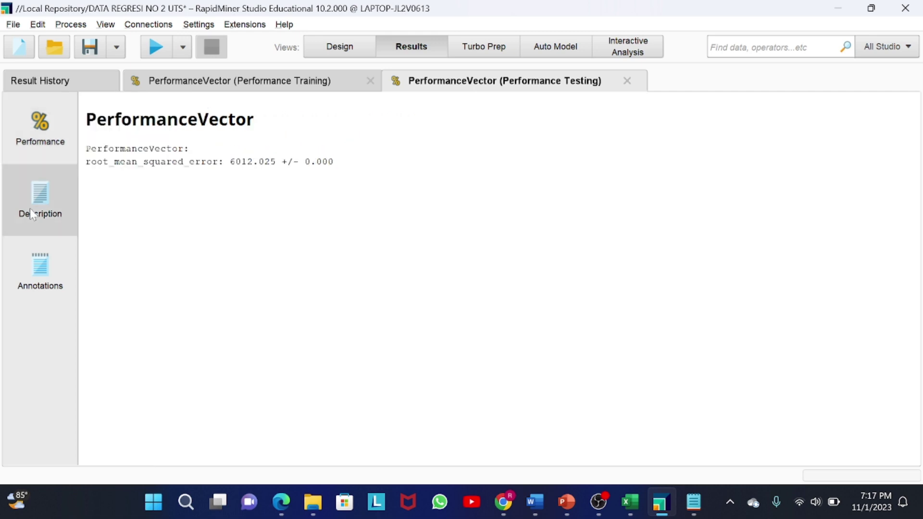
{"action": "left_click", "coordinate": [206, 82]}
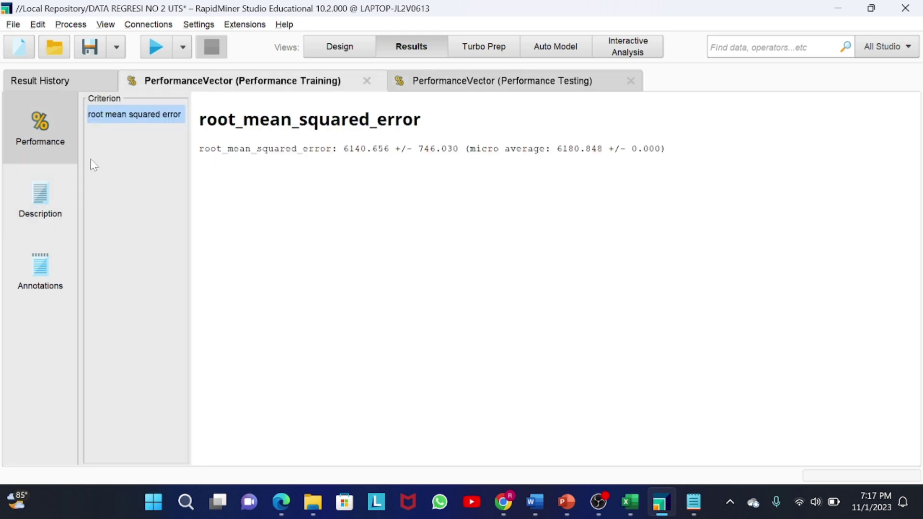
{"action": "left_click", "coordinate": [45, 197]}
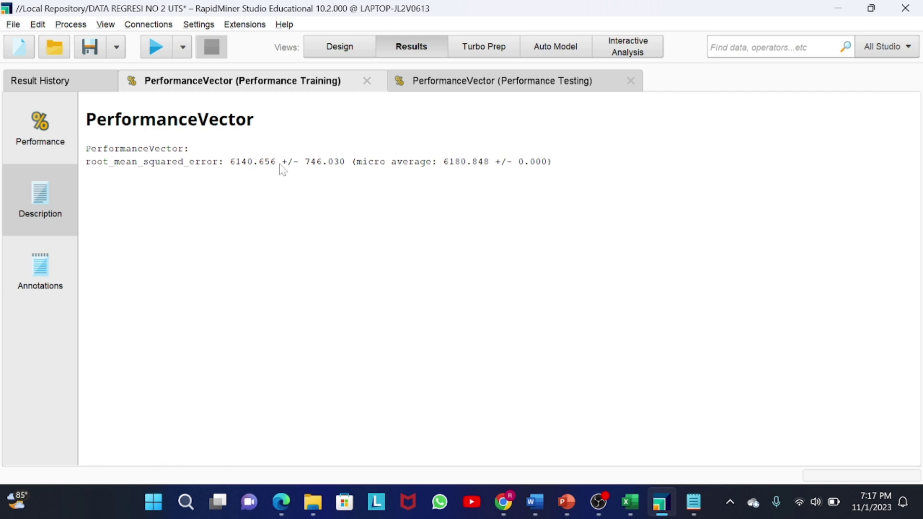
In the process design, connect Apply Model's model output to the process's third result port.
{"action": "left_click", "coordinate": [342, 48]}
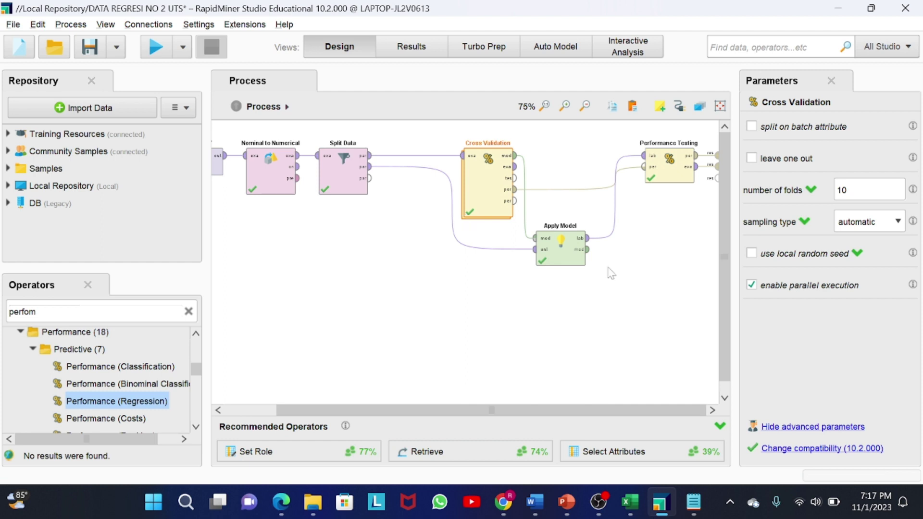
{"action": "mouse_move", "coordinate": [587, 255]}
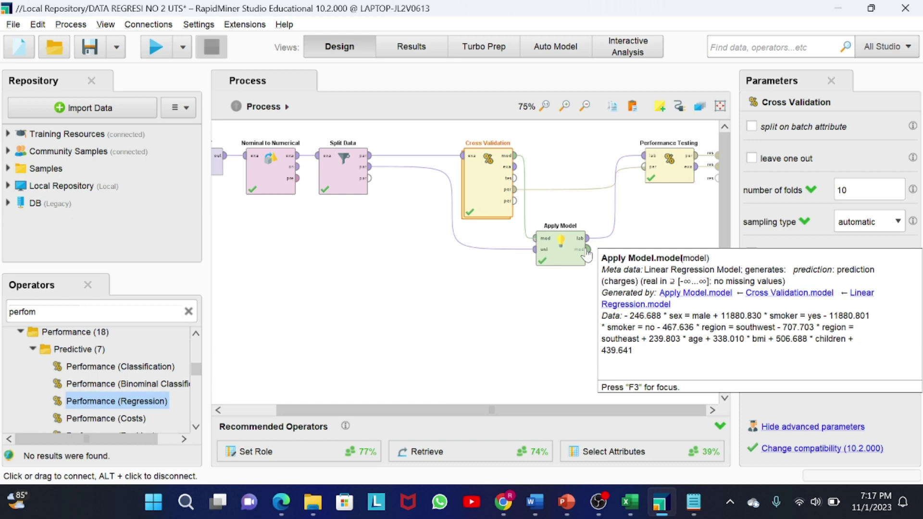
{"action": "left_click", "coordinate": [586, 251]}
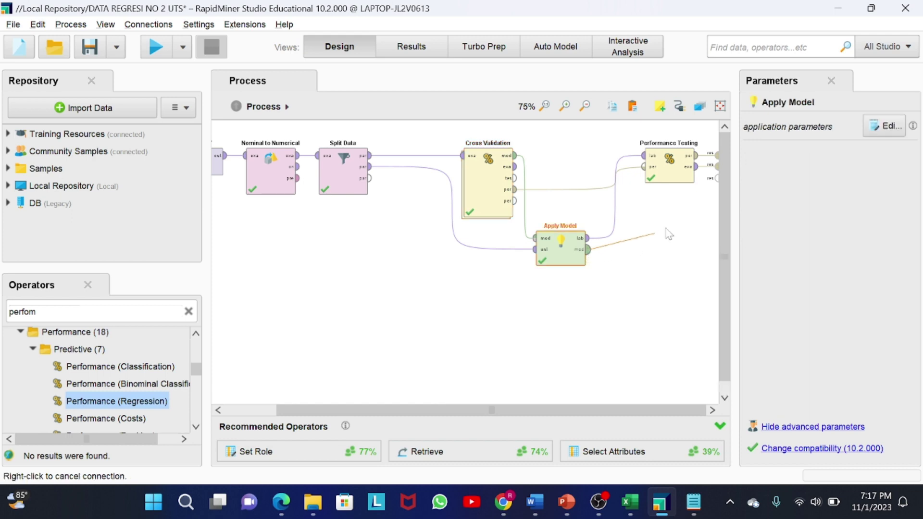
{"action": "left_click", "coordinate": [717, 178]}
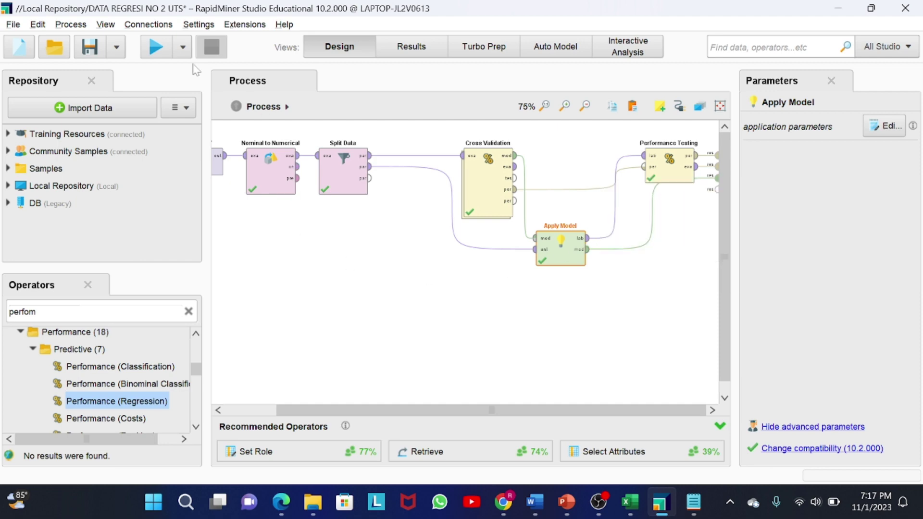
Run the process, examine the LinearRegression coefficient table and description, and return to the process design.
{"action": "left_click", "coordinate": [154, 46]}
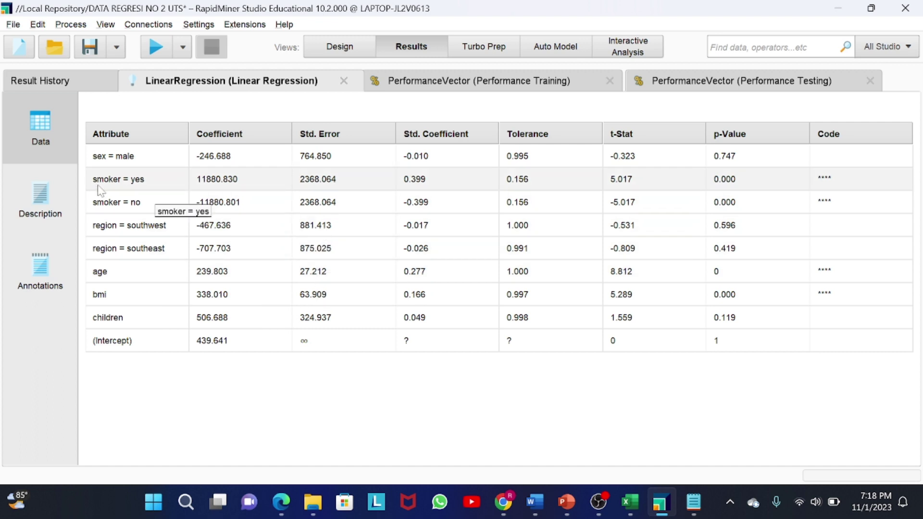
{"action": "left_click", "coordinate": [41, 204]}
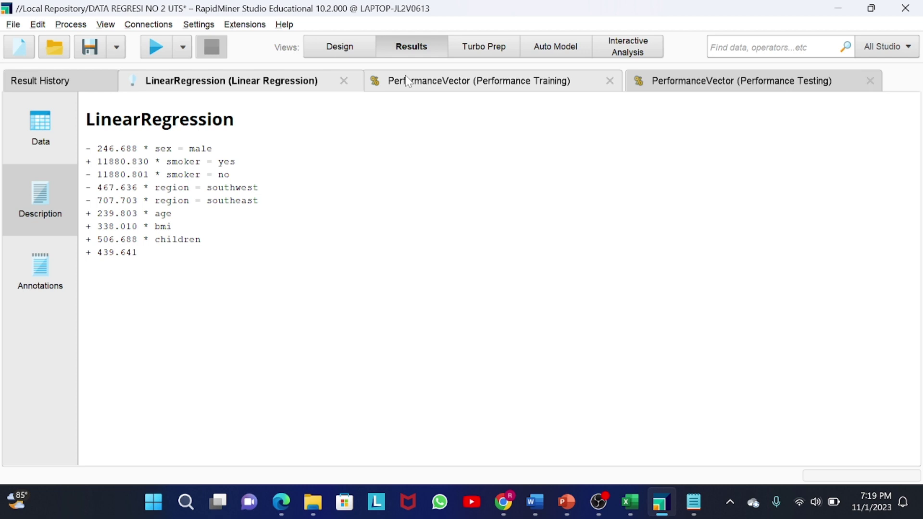
{"action": "left_click", "coordinate": [346, 52]}
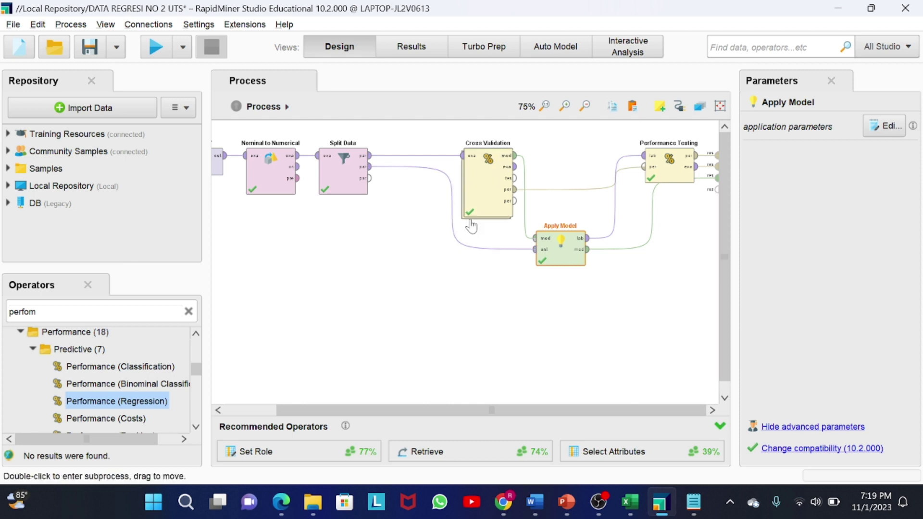
Cut the Cross Validation operator out of the main process.
{"action": "left_click", "coordinate": [478, 196]}
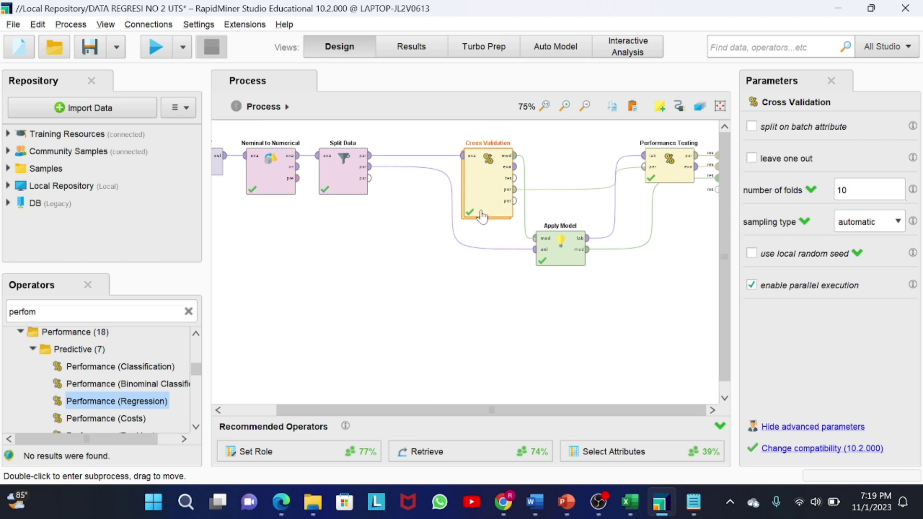
{"action": "right_click", "coordinate": [482, 217]}
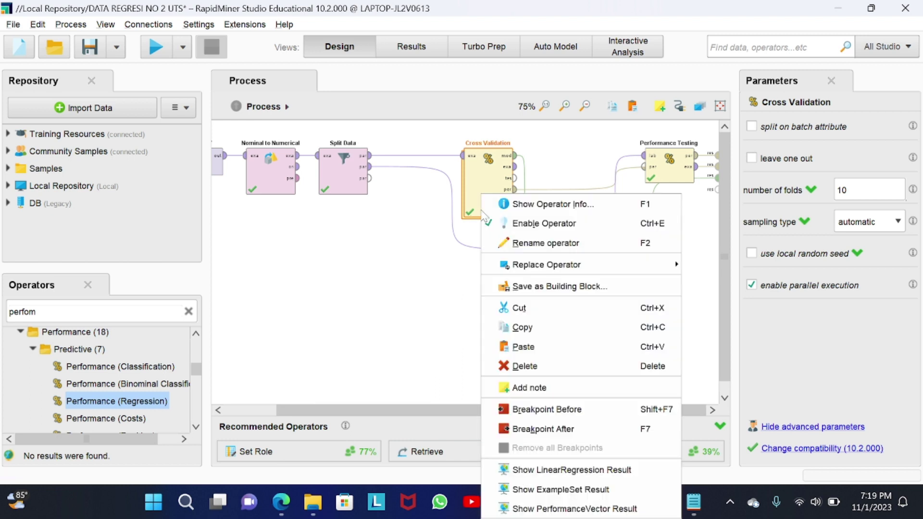
{"action": "left_click", "coordinate": [492, 303]}
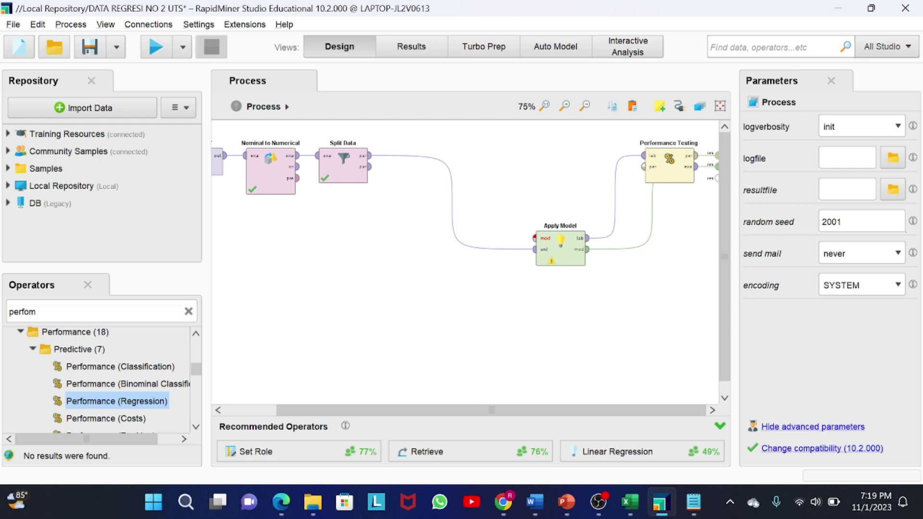
Search the operators for "optimize para" and place Optimize Parameters (Grid) between Split Data and Performance Testing.
{"action": "left_click", "coordinate": [22, 312]}
{"action": "key", "text": "BackSpace"}
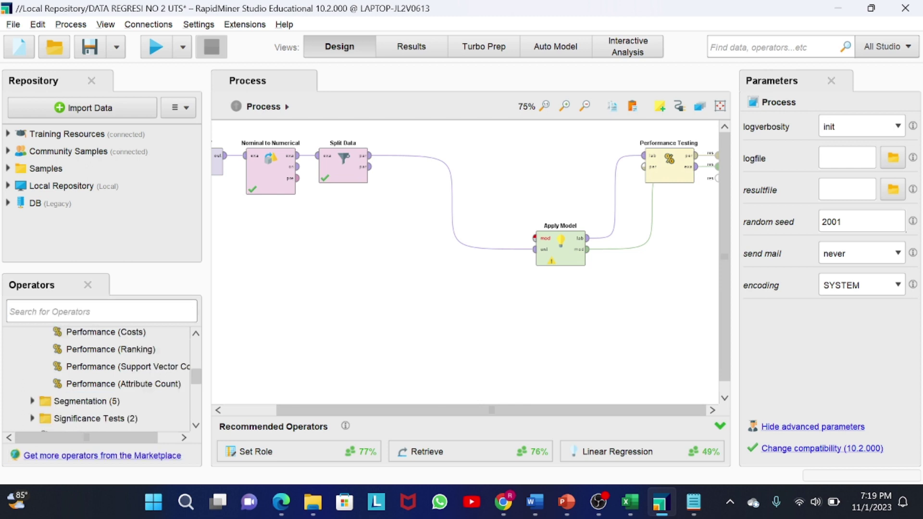
{"action": "type", "text": "optim"}
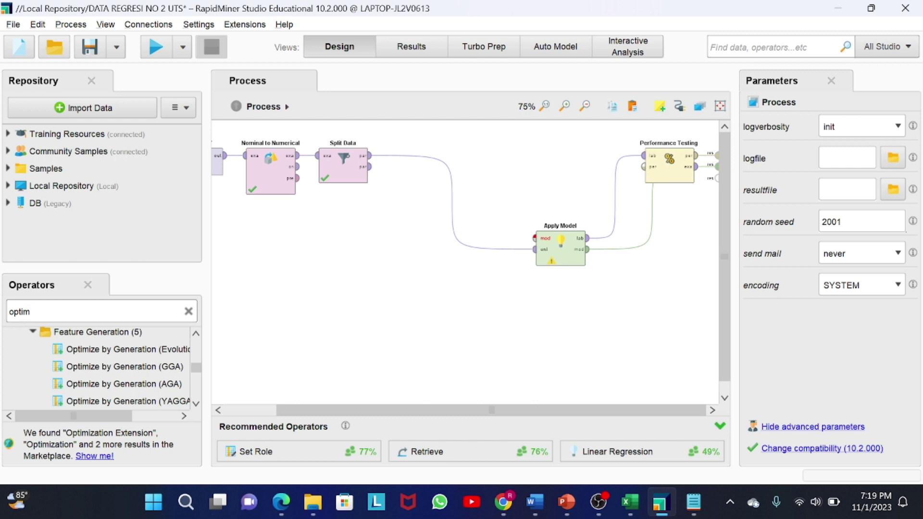
{"action": "type", "text": "e"}
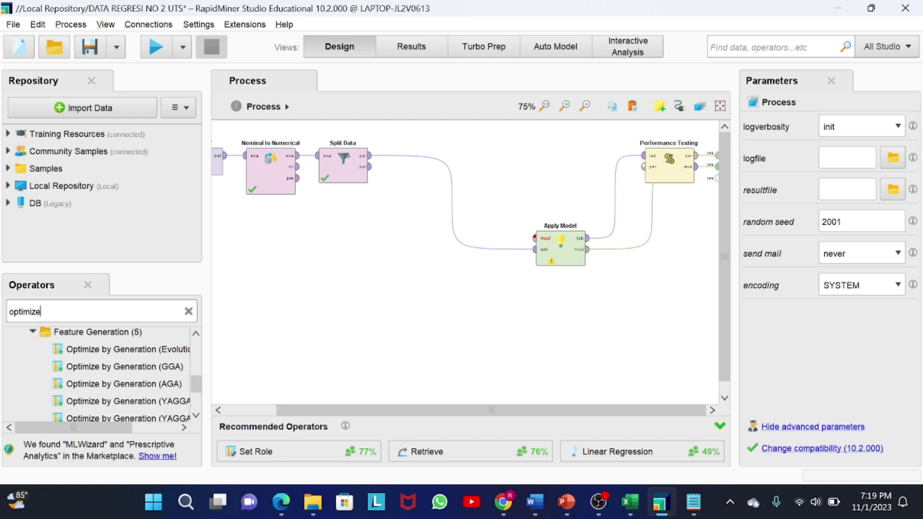
{"action": "mouse_move", "coordinate": [93, 376]}
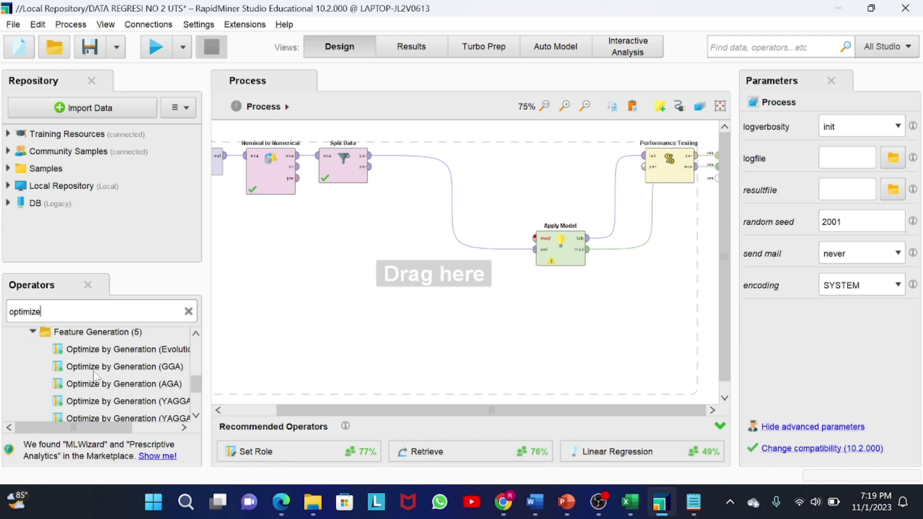
{"action": "scroll", "coordinate": [96, 365], "scroll_direction": "down", "scroll_amount": 3}
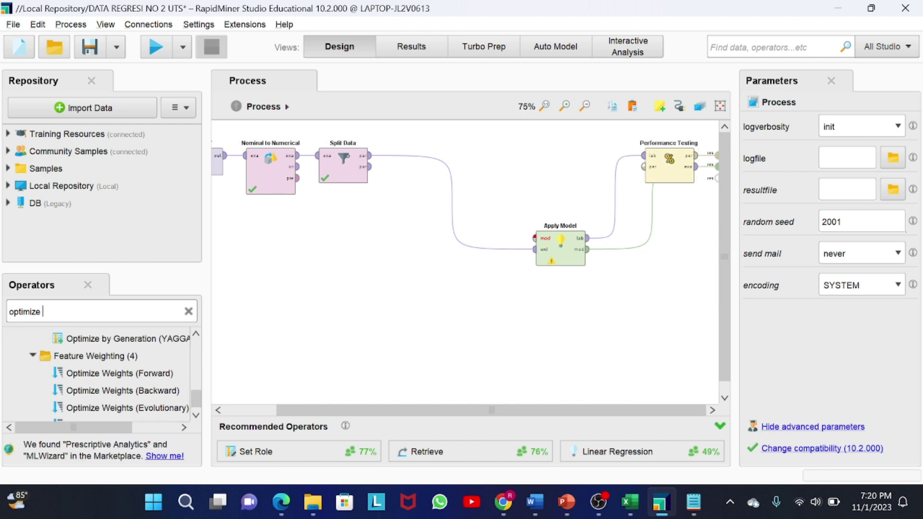
{"action": "type", "text": "para"}
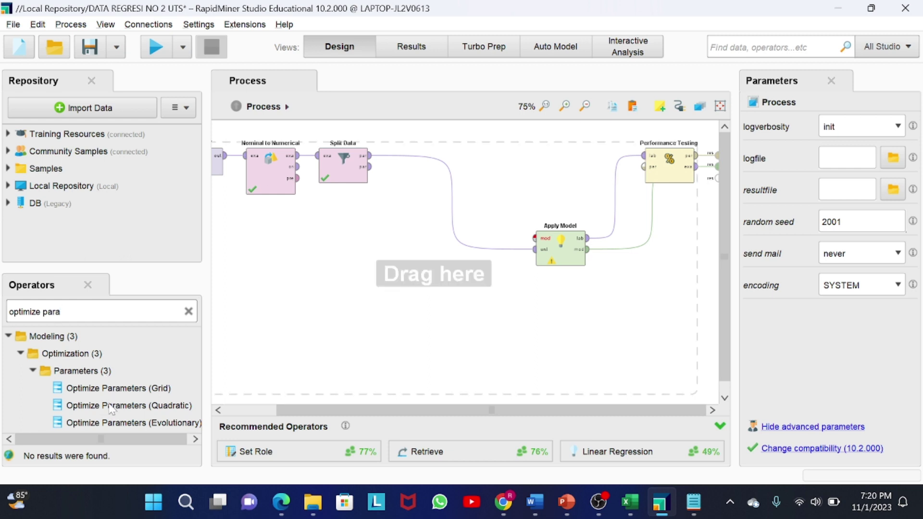
{"action": "left_click_drag", "start_coordinate": [112, 389], "coordinate": [491, 158]}
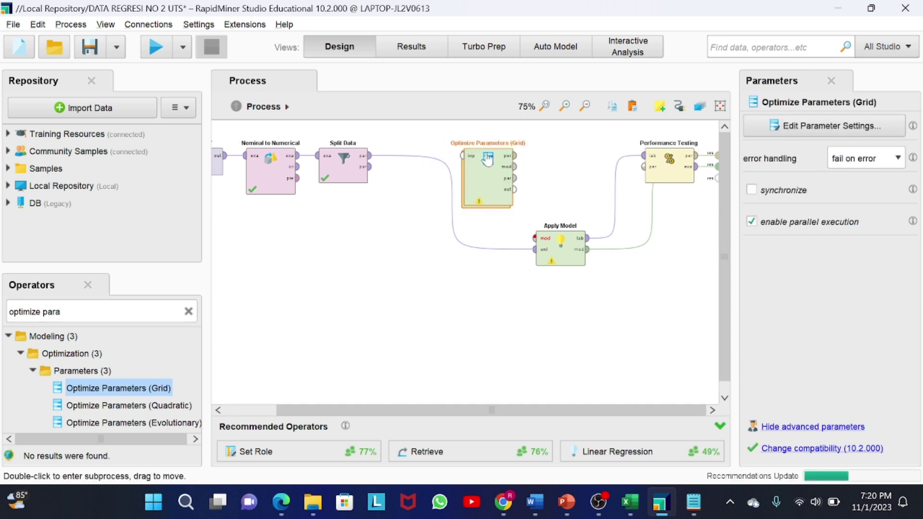
Rewire Split Data so its first output feeds Optimize Parameters (Grid) and its second feeds Apply Model's unlabelled input.
{"action": "left_click", "coordinate": [452, 202]}
{"action": "left_click", "coordinate": [452, 202], "text": "alt"}
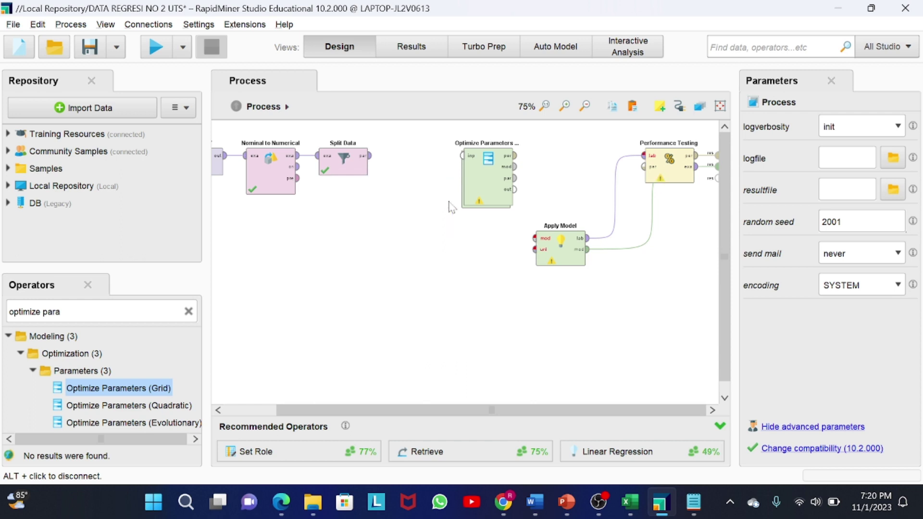
{"action": "left_click", "coordinate": [372, 157]}
{"action": "left_click", "coordinate": [463, 157]}
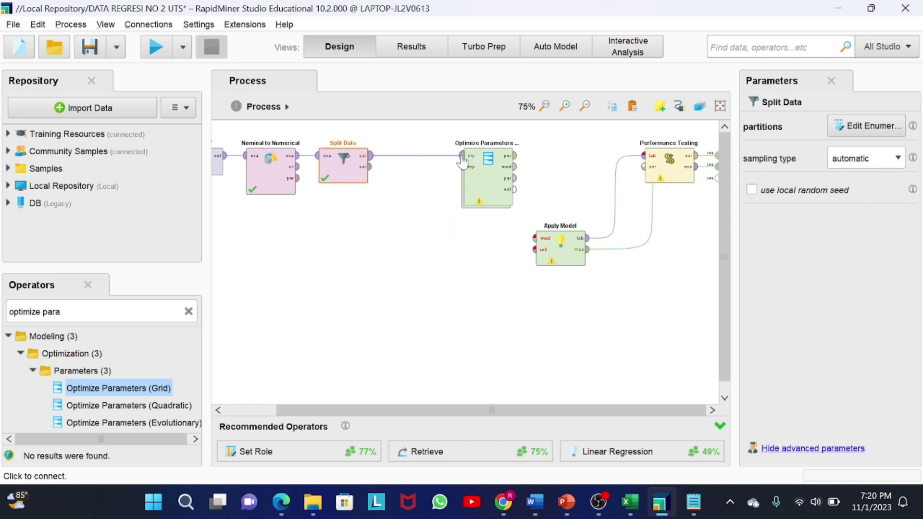
{"action": "left_click", "coordinate": [371, 167]}
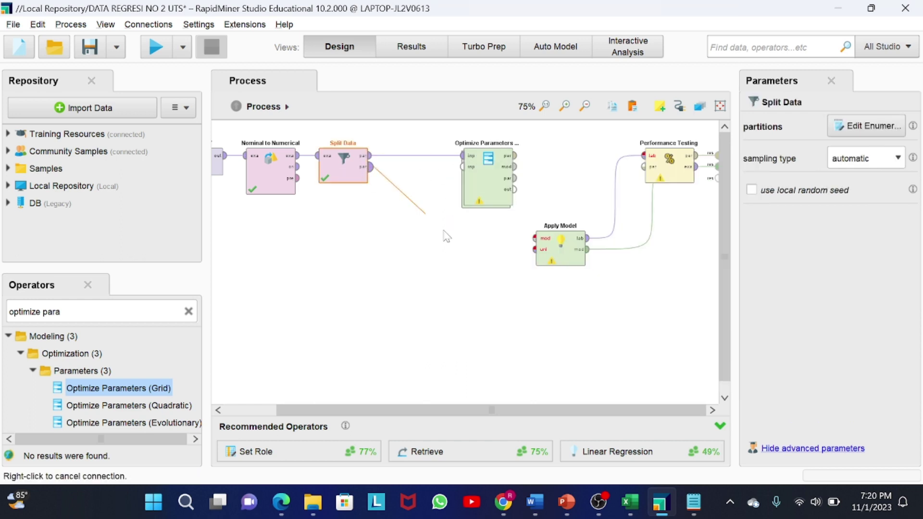
{"action": "left_click", "coordinate": [535, 249]}
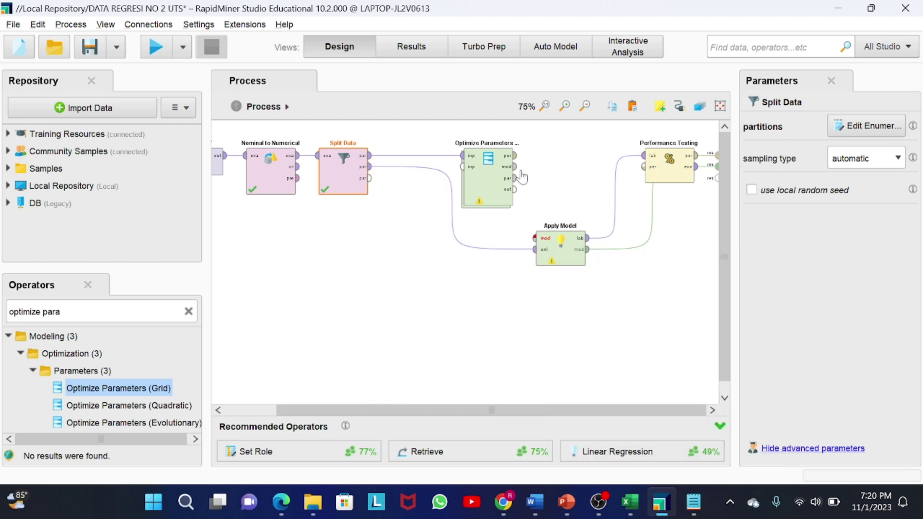
Connect the first output of Optimize Parameters (Grid) to Apply Model's model input.
{"action": "left_click", "coordinate": [510, 175]}
{"action": "left_click", "coordinate": [514, 167]}
{"action": "left_click", "coordinate": [535, 238]}
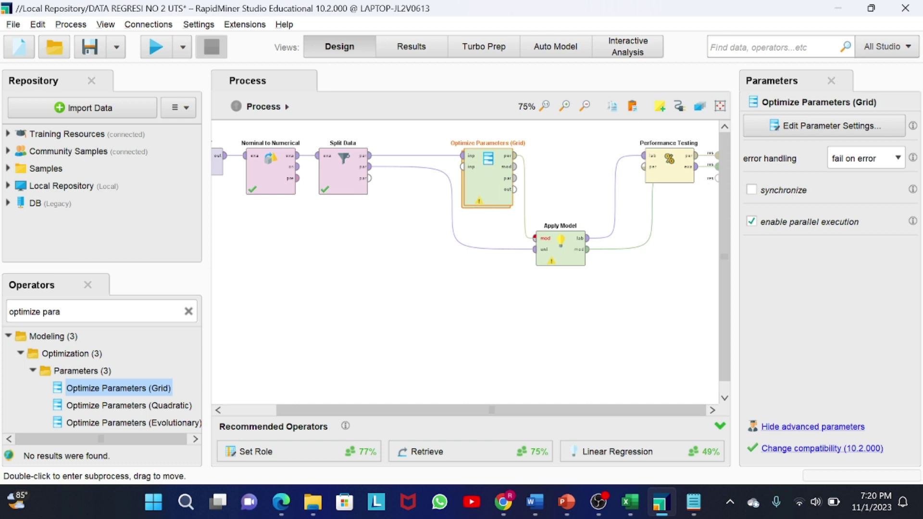
Paste the cut Cross Validation operator inside Optimize Parameters (Grid) and align it with the subprocess input port.
{"action": "double_click", "coordinate": [499, 177]}
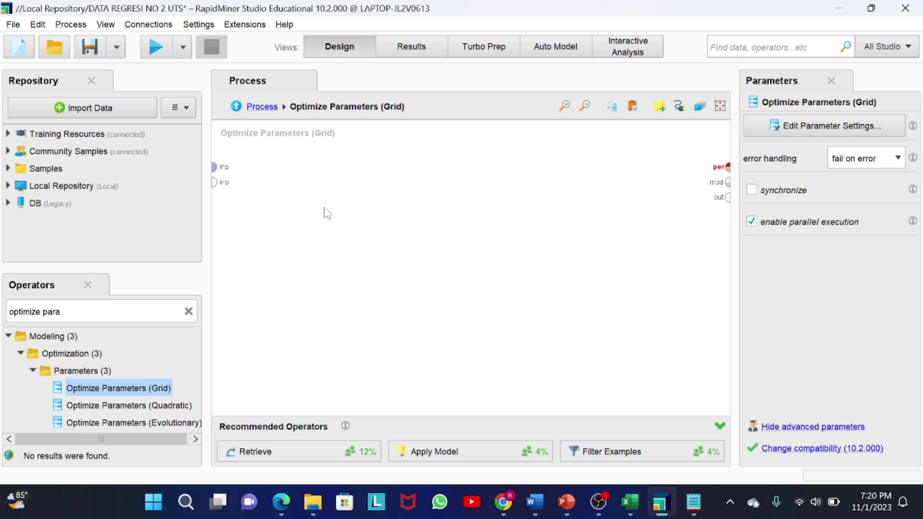
{"action": "key", "text": "ctrl+v"}
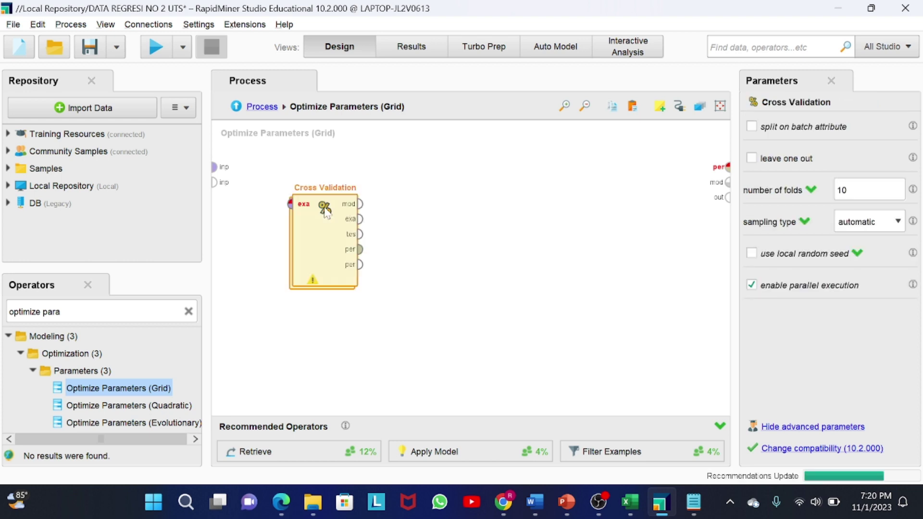
{"action": "left_click_drag", "start_coordinate": [326, 250], "coordinate": [325, 213]}
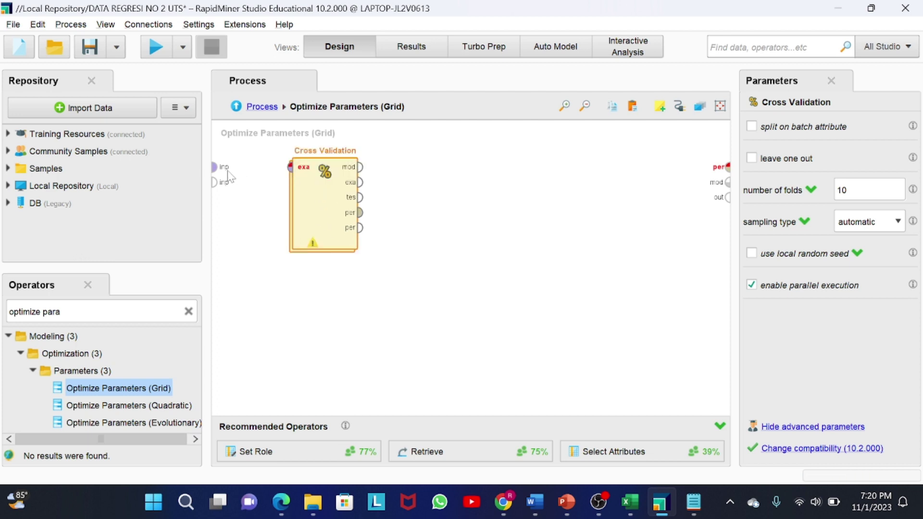
Connect the subprocess input to Cross Validation's example input, and its model and first performance outputs to the matching subprocess ports.
{"action": "left_click", "coordinate": [215, 166]}
{"action": "left_click", "coordinate": [290, 167]}
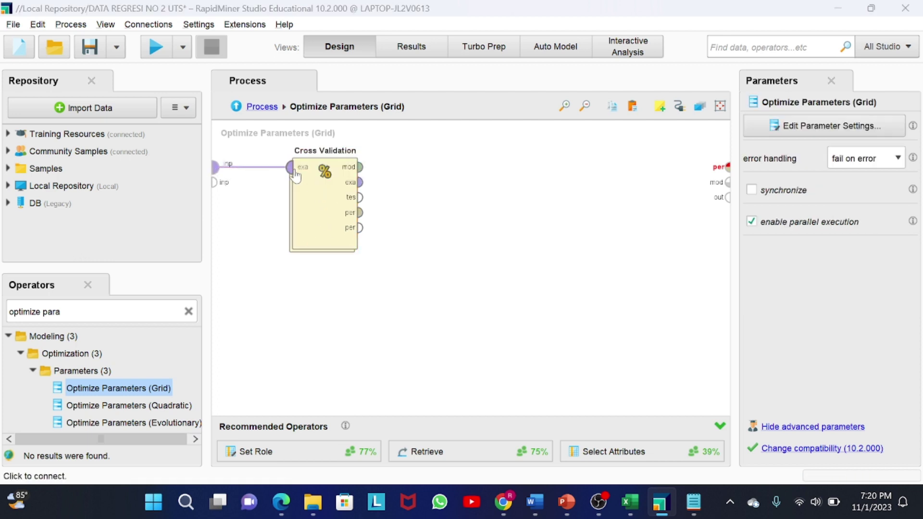
{"action": "left_click", "coordinate": [364, 168]}
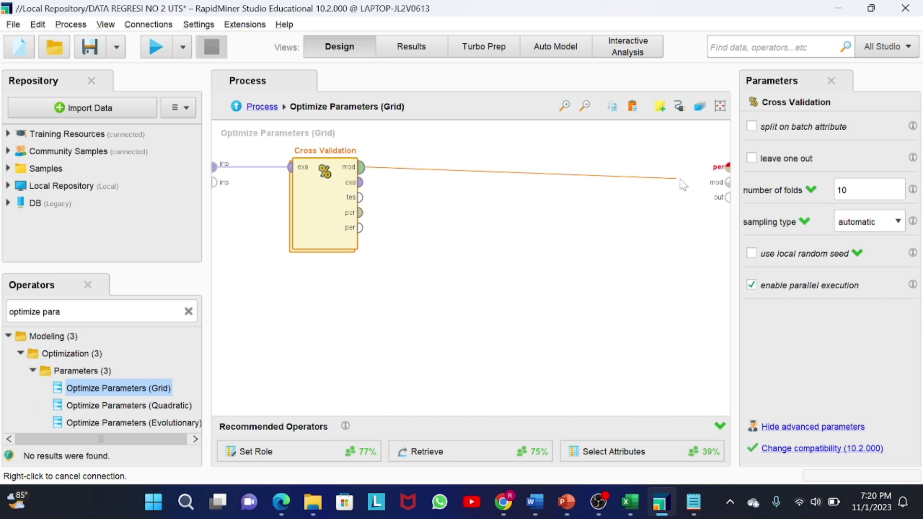
{"action": "left_click", "coordinate": [727, 182]}
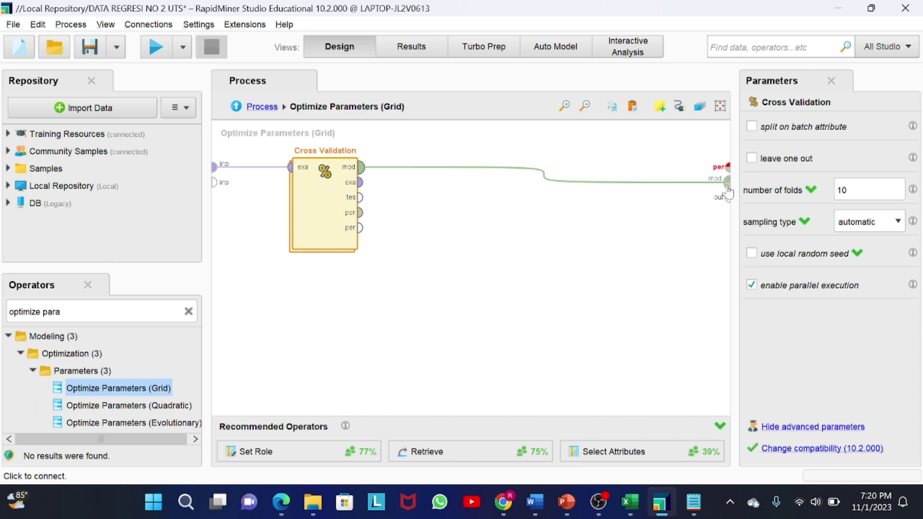
{"action": "left_click", "coordinate": [360, 212]}
{"action": "left_click", "coordinate": [726, 169]}
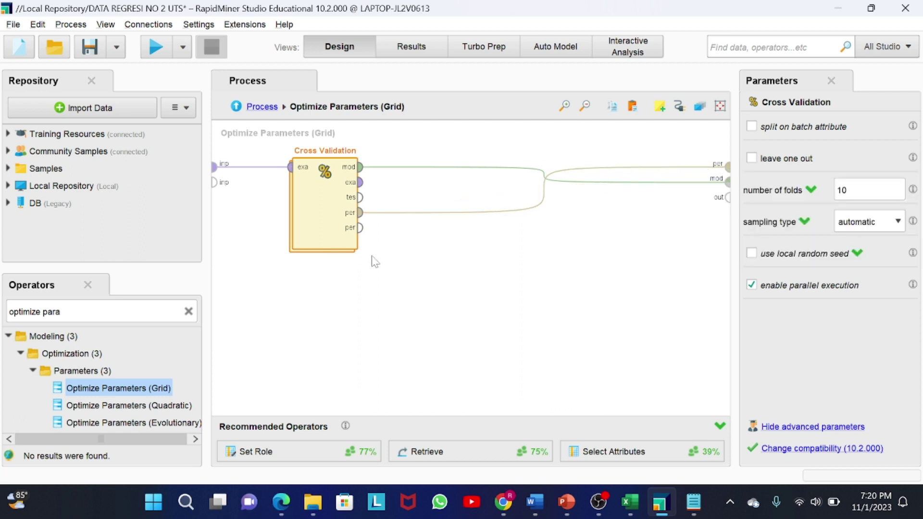
Inspect the Cross Validation subprocess and the Linear Regression parameters inside it, and return to the main process.
{"action": "double_click", "coordinate": [326, 228]}
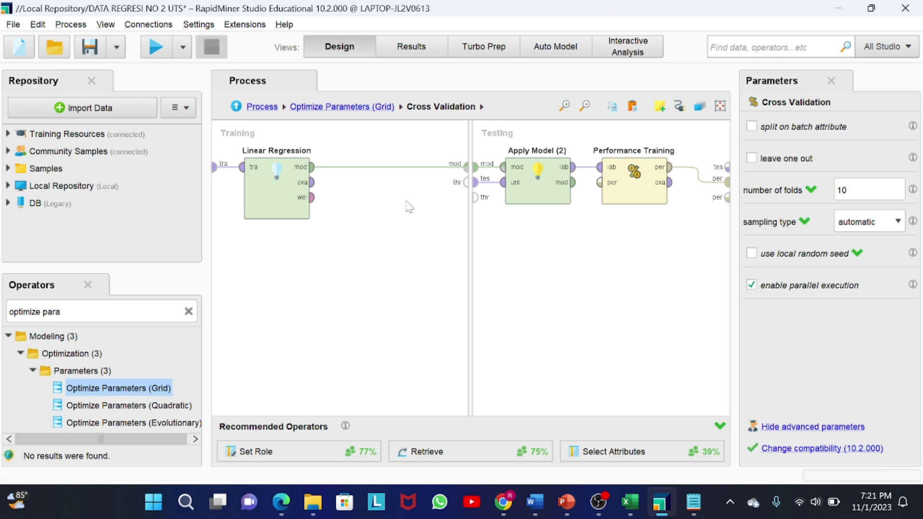
{"action": "left_click", "coordinate": [277, 190]}
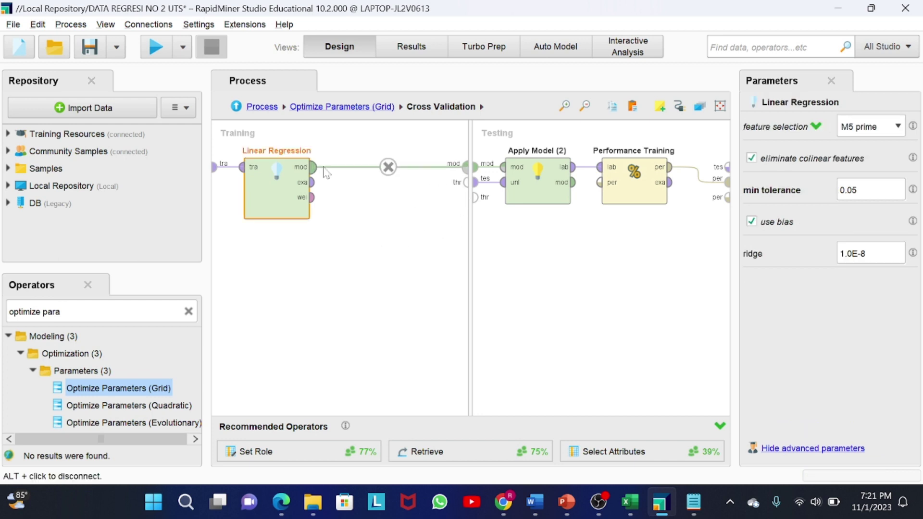
{"action": "left_click", "coordinate": [263, 107]}
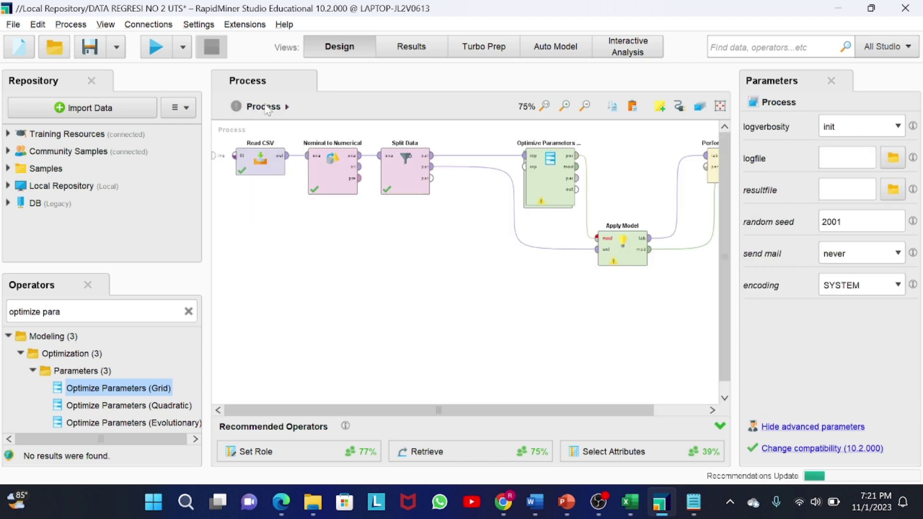
Check the warning on the Optimize Parameters (Grid) operator in the main process.
{"action": "double_click", "coordinate": [544, 191]}
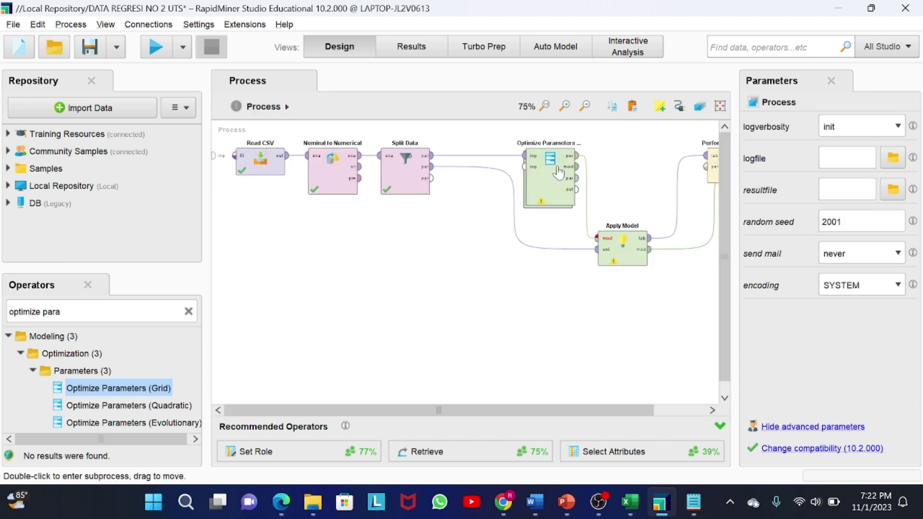
{"action": "left_click", "coordinate": [539, 204]}
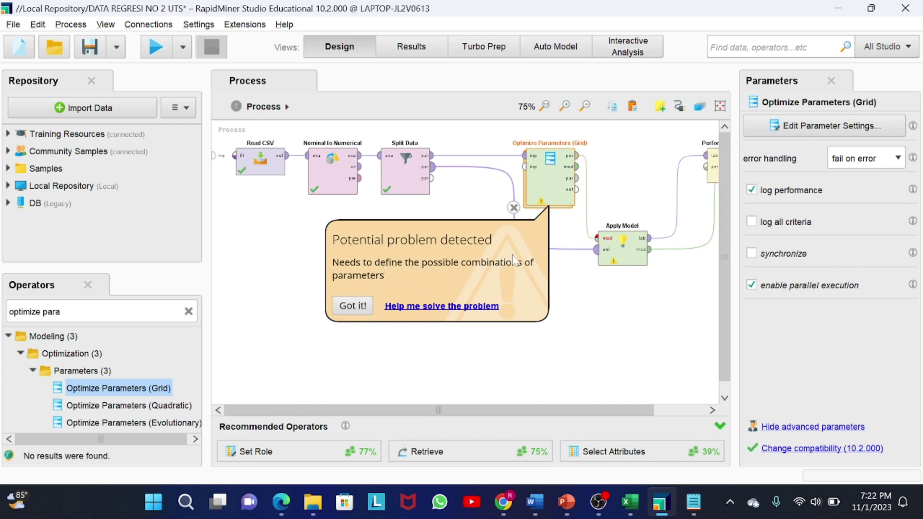
{"action": "left_click", "coordinate": [574, 262]}
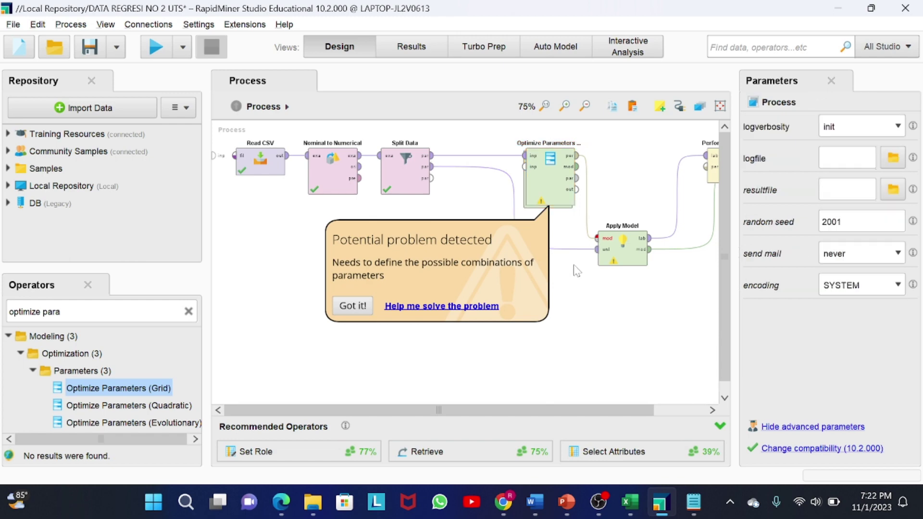
Configure Optimize Parameters (Grid) to vary Linear Regression's feature_selection and eliminate_colinear_features parameters.
{"action": "left_click", "coordinate": [558, 198]}
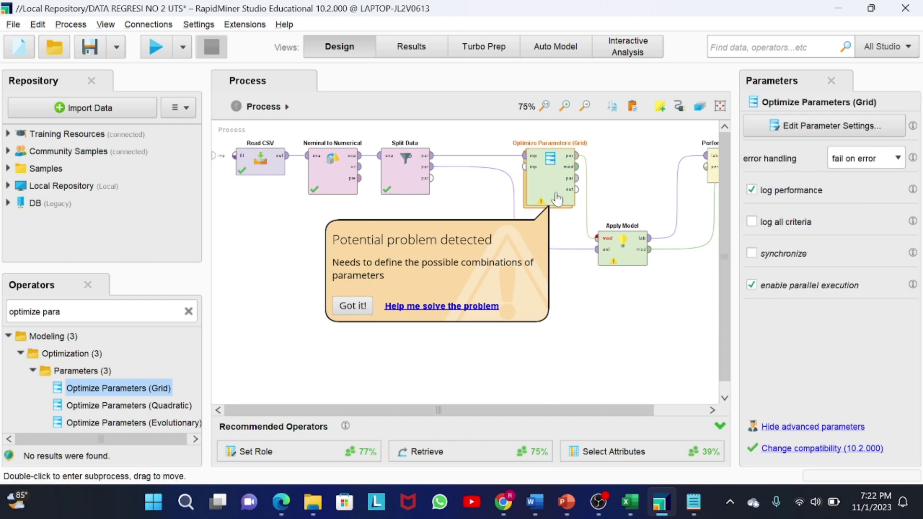
{"action": "left_click", "coordinate": [761, 135]}
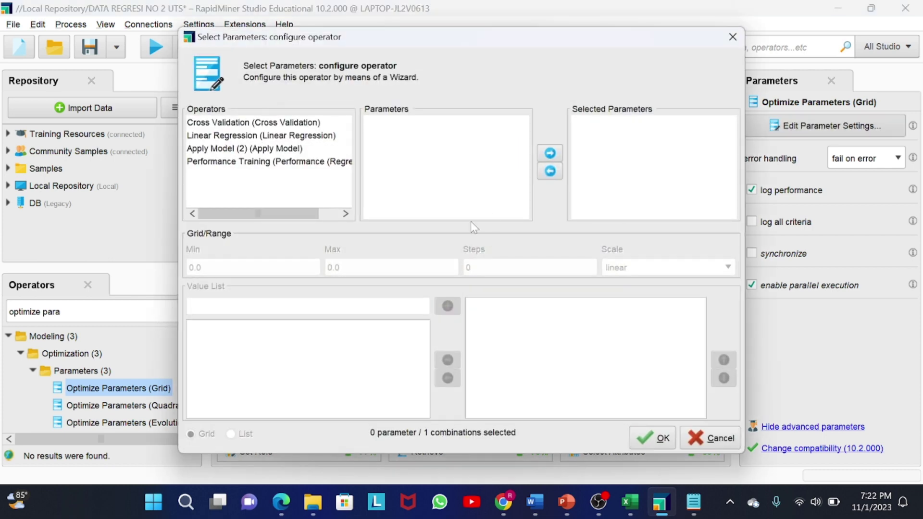
{"action": "left_click", "coordinate": [251, 136]}
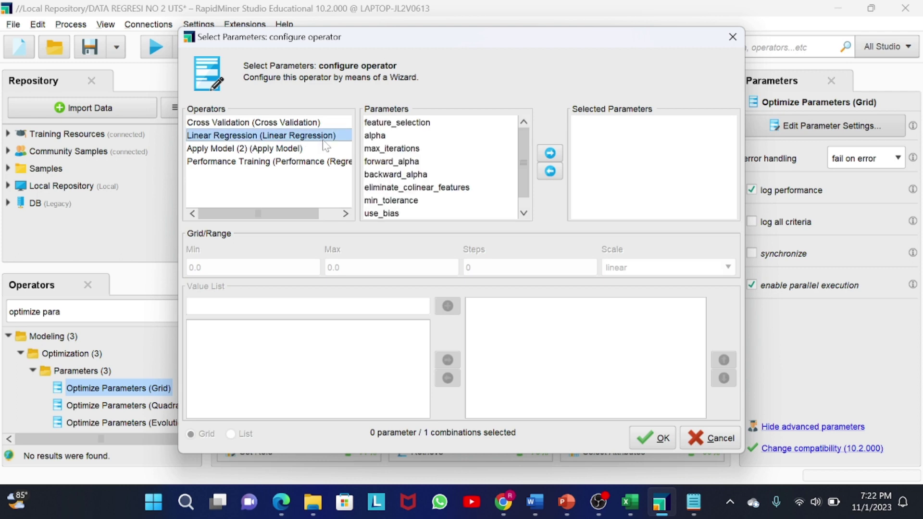
{"action": "left_click", "coordinate": [417, 124]}
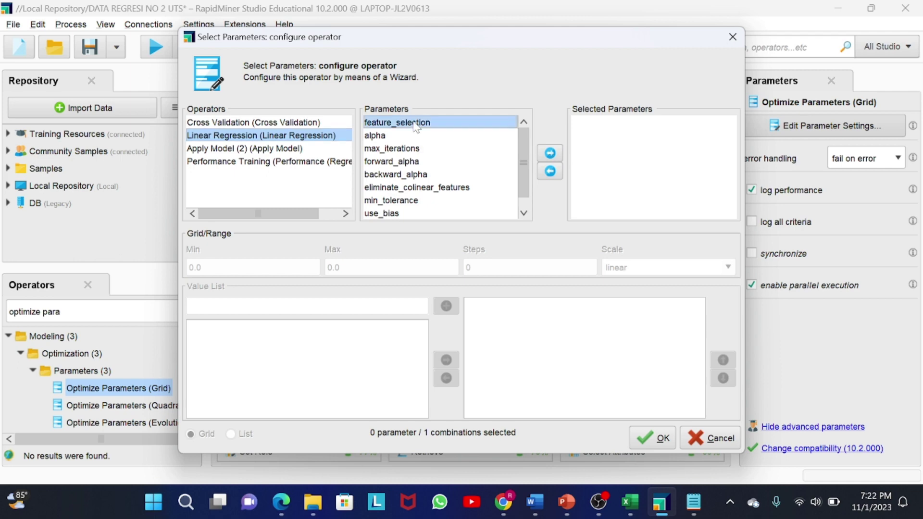
{"action": "left_click", "coordinate": [543, 159]}
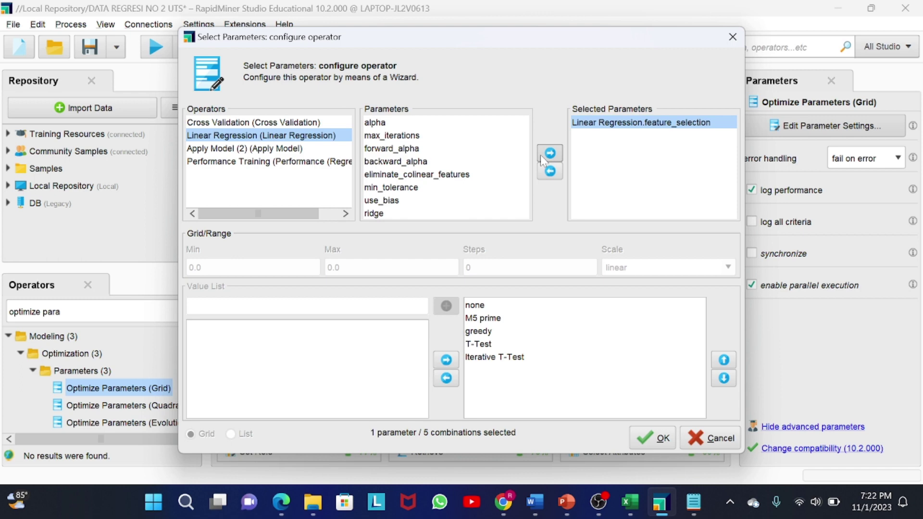
{"action": "left_click", "coordinate": [382, 178]}
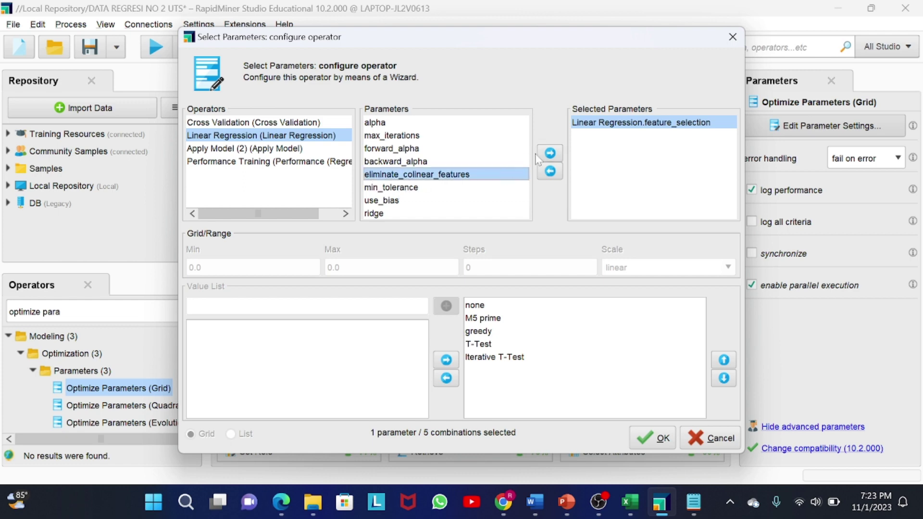
{"action": "left_click", "coordinate": [550, 153]}
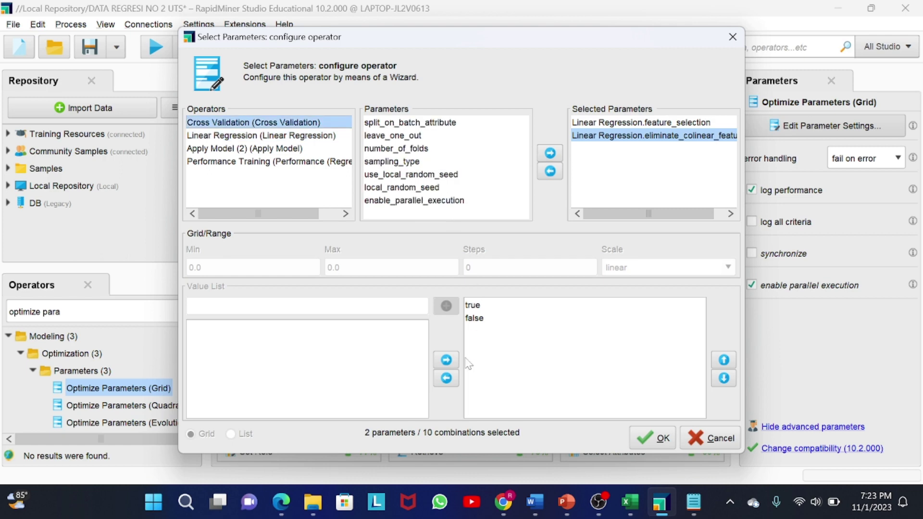
{"action": "left_click", "coordinate": [643, 438]}
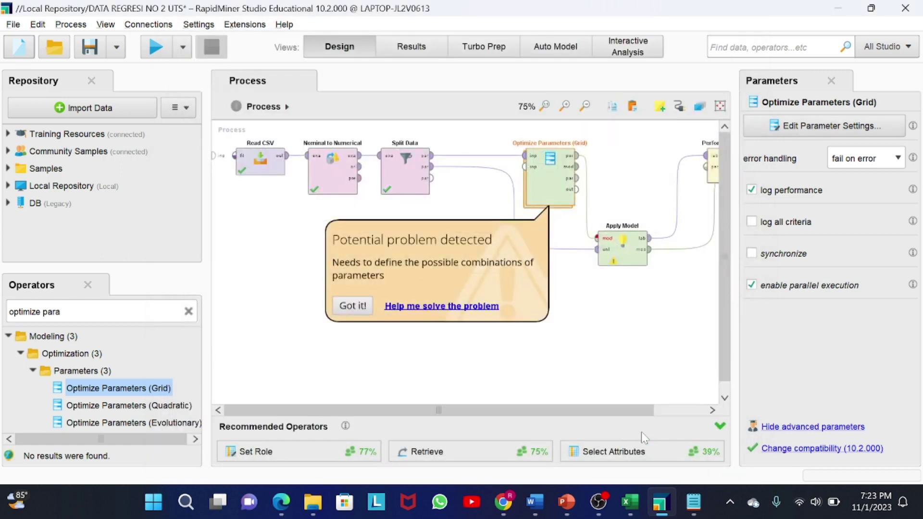
Dismiss the parameter combination warning and connect the model output of Optimize Parameters (Grid) to Apply Model's model input.
{"action": "left_click", "coordinate": [630, 362]}
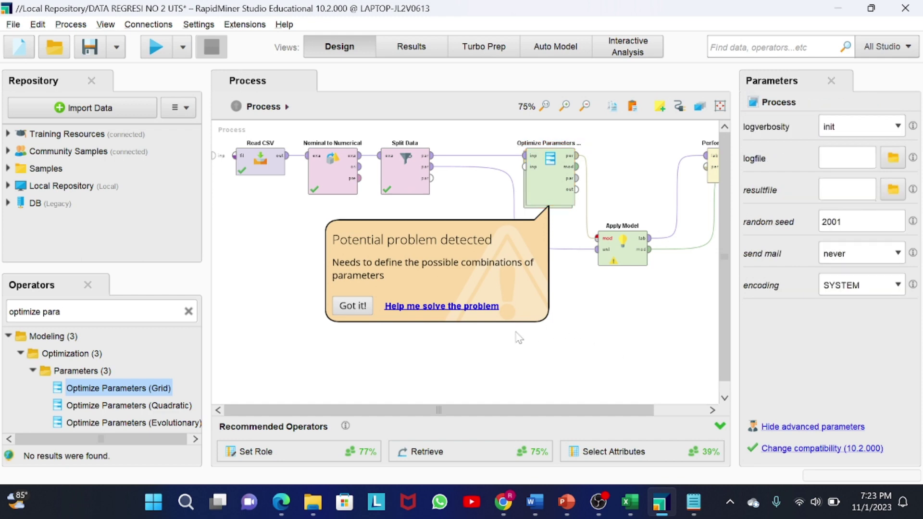
{"action": "left_click", "coordinate": [362, 303]}
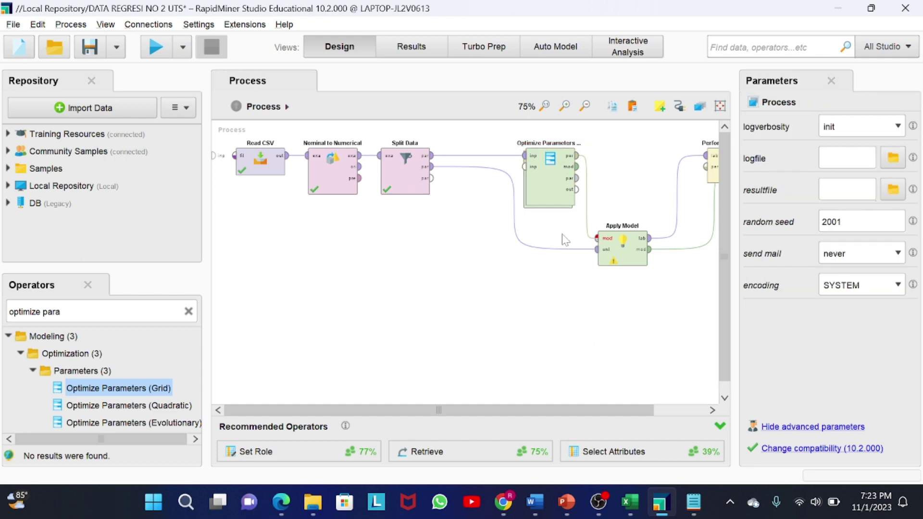
{"action": "left_click", "coordinate": [577, 167]}
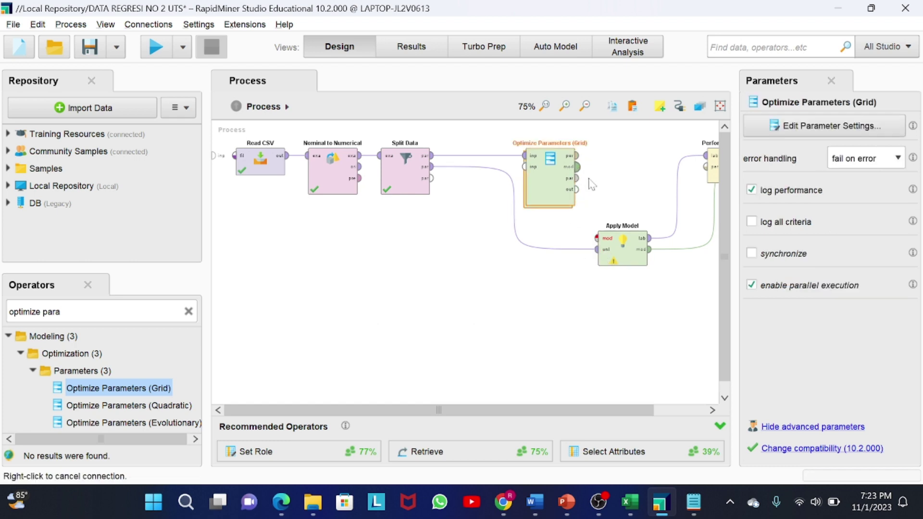
{"action": "left_click", "coordinate": [597, 238]}
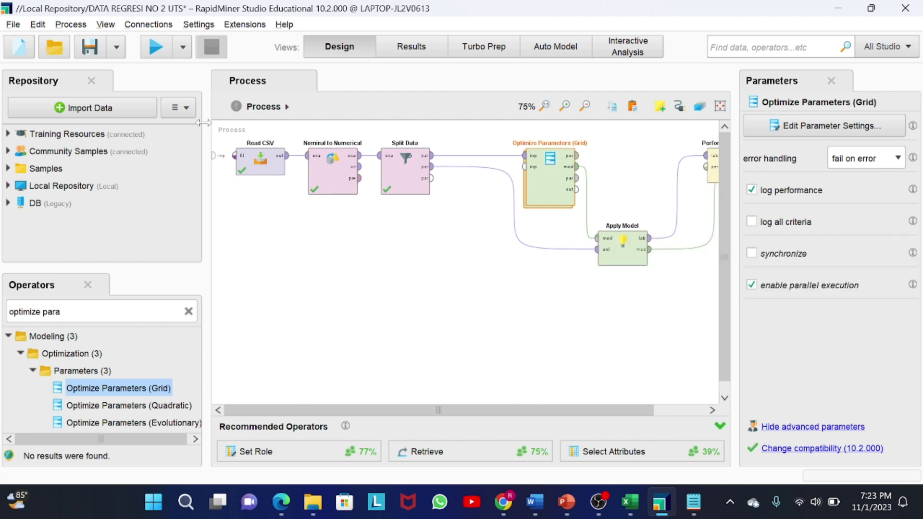
Run the process and review the testing performance and the Optimize Parameters (Grid) results table.
{"action": "left_click", "coordinate": [152, 48]}
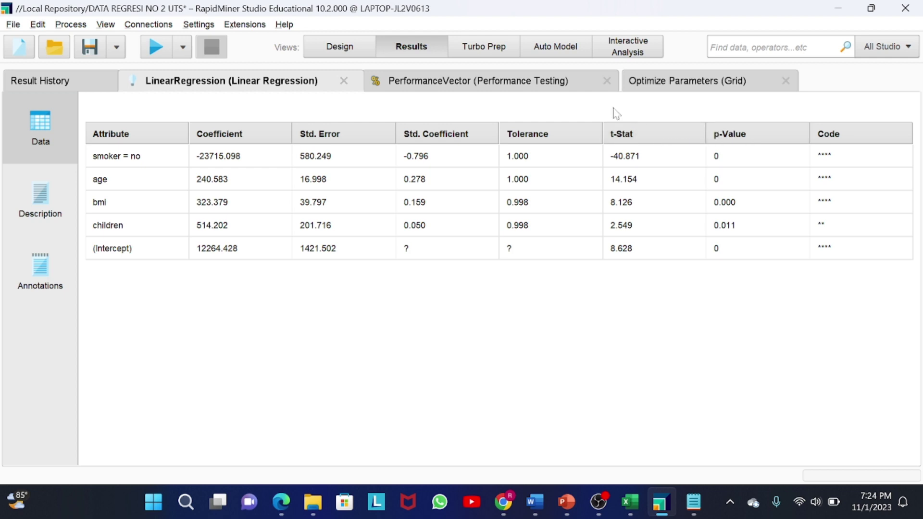
{"action": "left_click", "coordinate": [576, 92]}
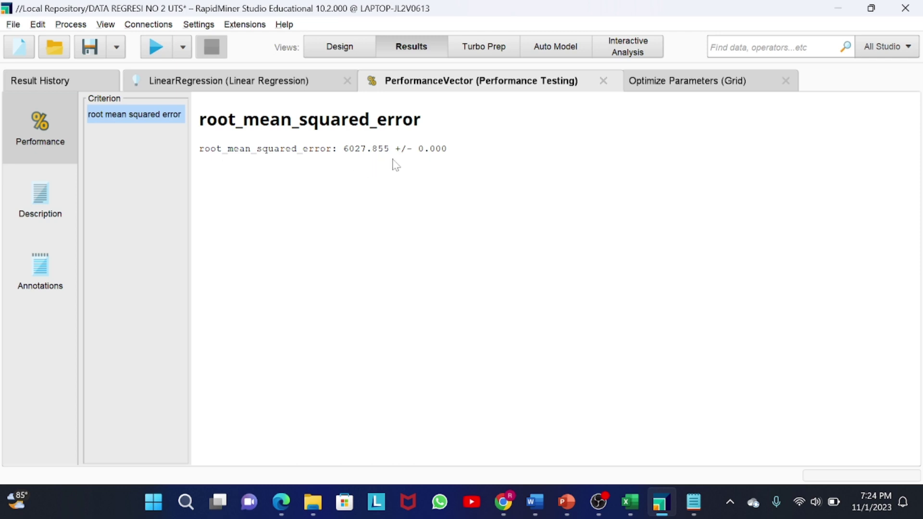
{"action": "left_click", "coordinate": [656, 96]}
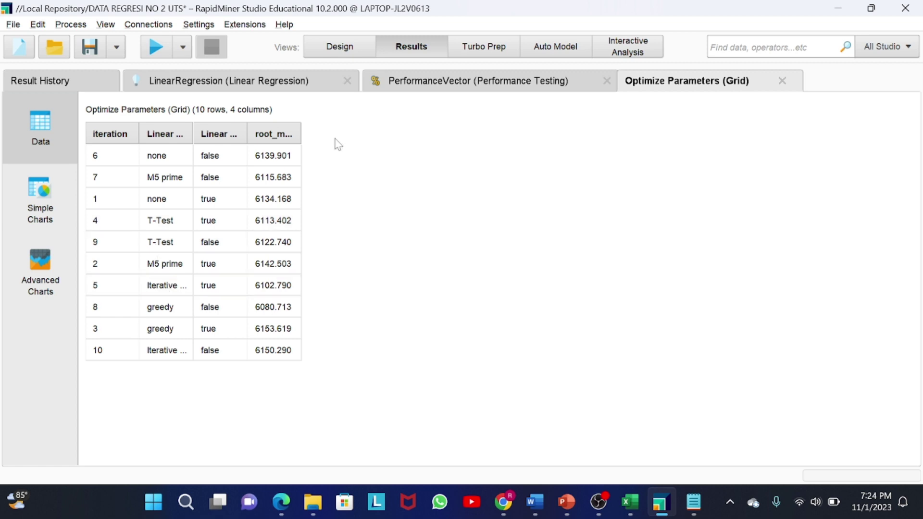
Return to the process design and connect Optimize Parameters (Grid)'s performance output to the first process result port.
{"action": "left_click", "coordinate": [358, 48]}
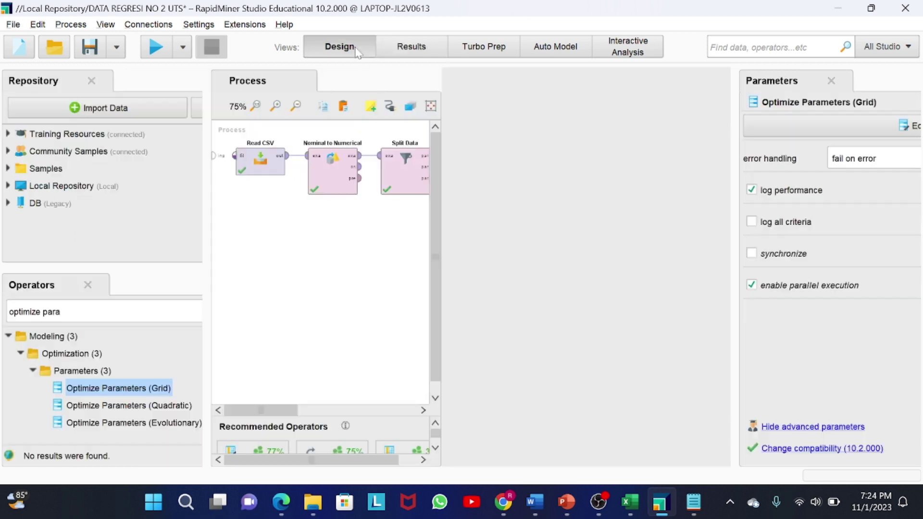
{"action": "scroll", "coordinate": [540, 212], "scroll_direction": "right", "scroll_amount": 3}
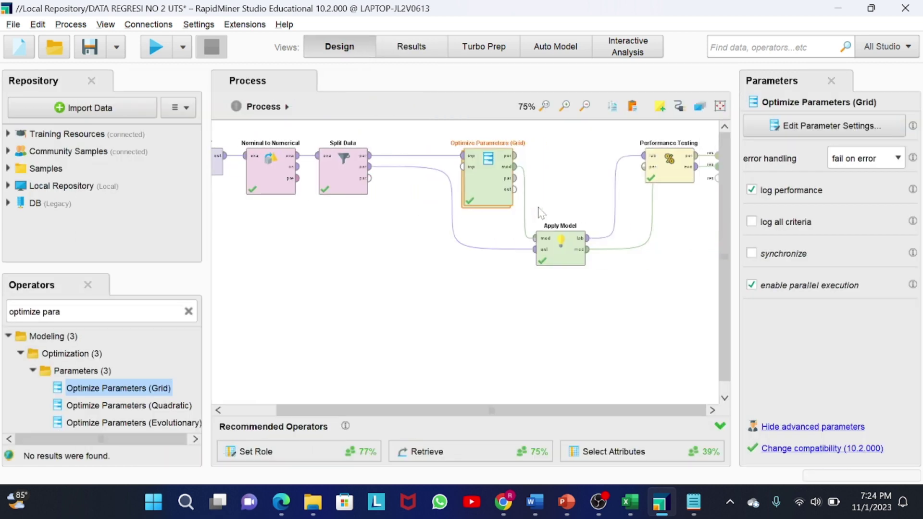
{"action": "left_click", "coordinate": [517, 159]}
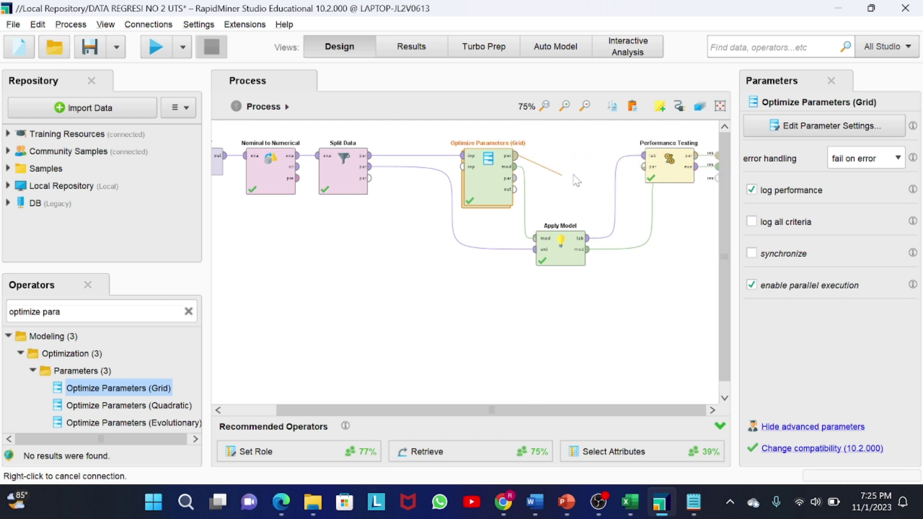
{"action": "left_click", "coordinate": [716, 156]}
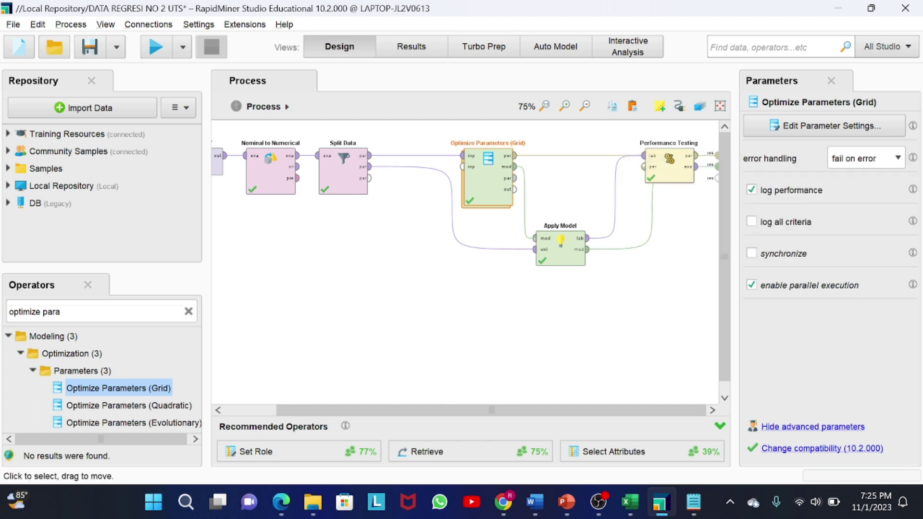
Reposition Performance Testing, and connect its performance output and Apply Model's model output to the second and third result ports.
{"action": "left_click_drag", "start_coordinate": [670, 174], "coordinate": [655, 206]}
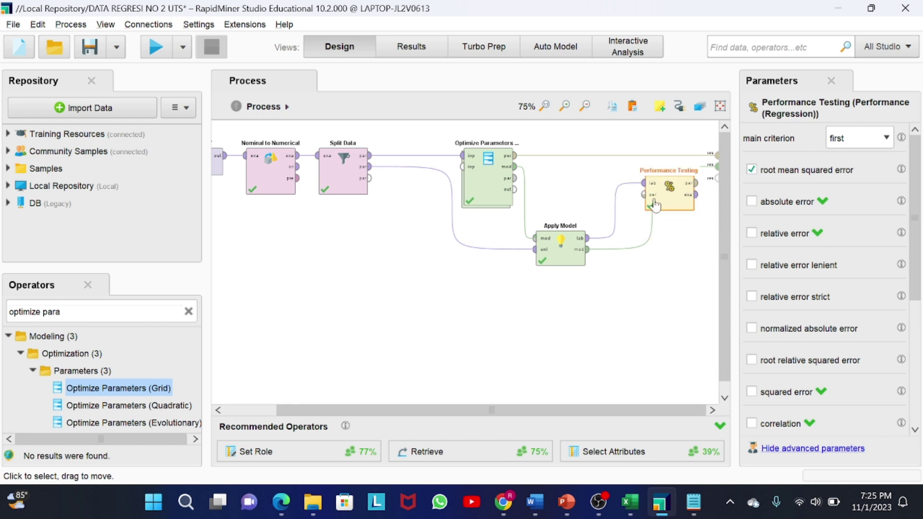
{"action": "left_click", "coordinate": [697, 184]}
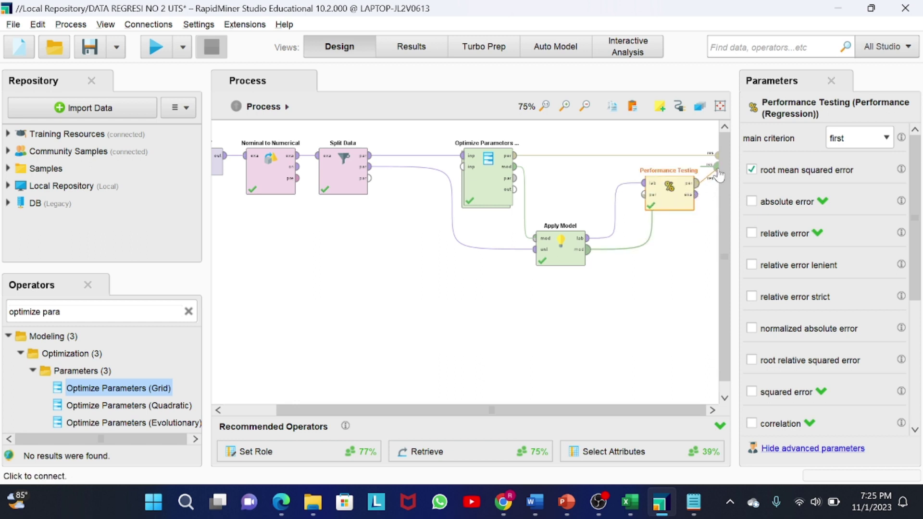
{"action": "left_click", "coordinate": [717, 167]}
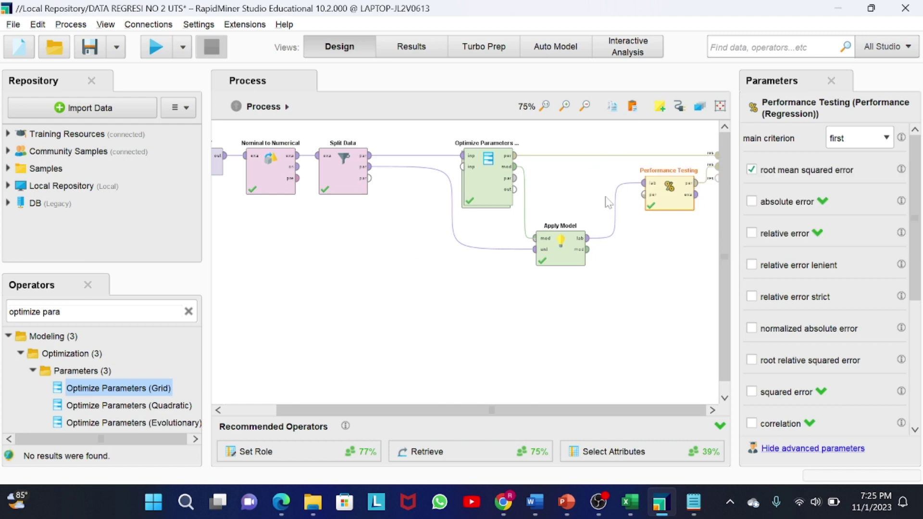
{"action": "left_click", "coordinate": [588, 249]}
{"action": "left_click", "coordinate": [717, 178]}
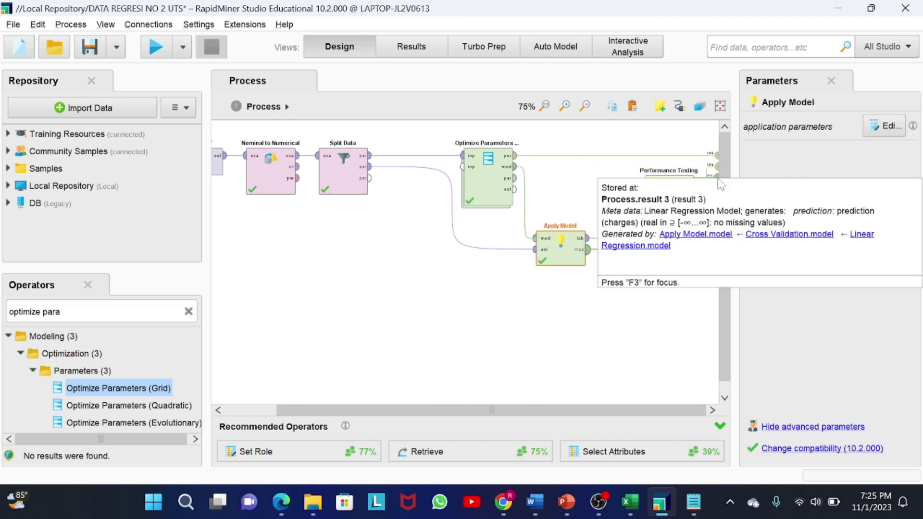
{"action": "left_click_drag", "start_coordinate": [674, 206], "coordinate": [612, 192]}
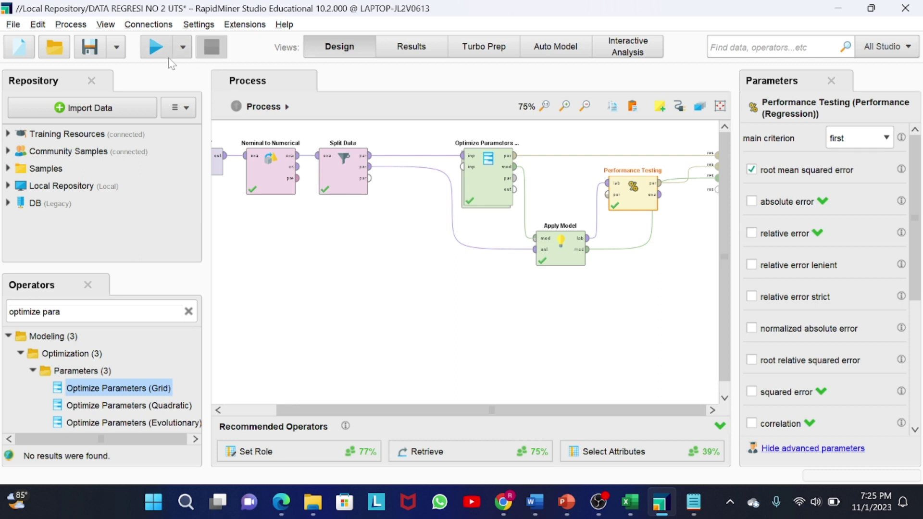
Run the process and review the testing and training root mean squared errors and the Linear Regression coefficients and equation.
{"action": "left_click", "coordinate": [156, 48]}
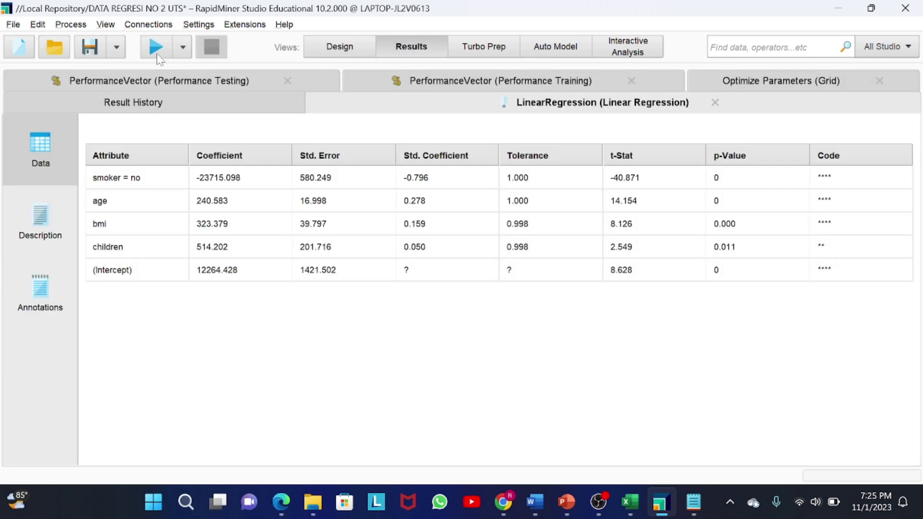
{"action": "left_click", "coordinate": [143, 80]}
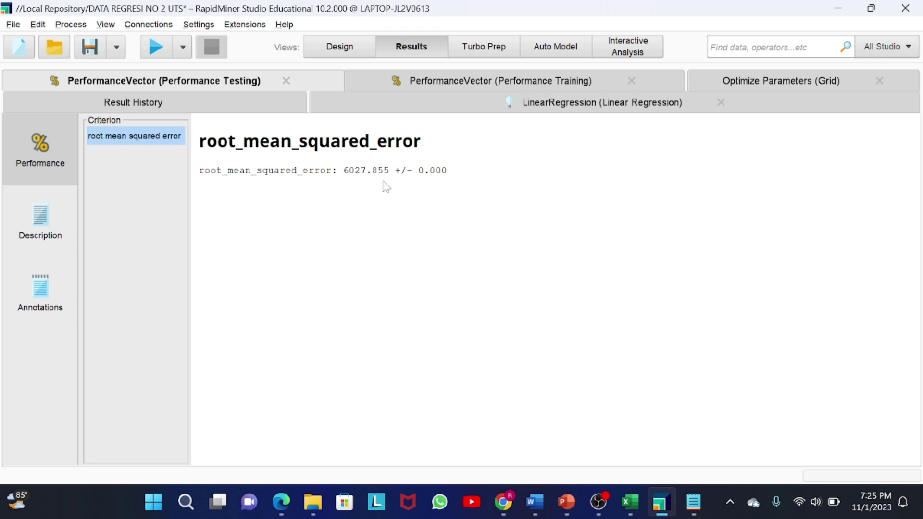
{"action": "left_click", "coordinate": [461, 90]}
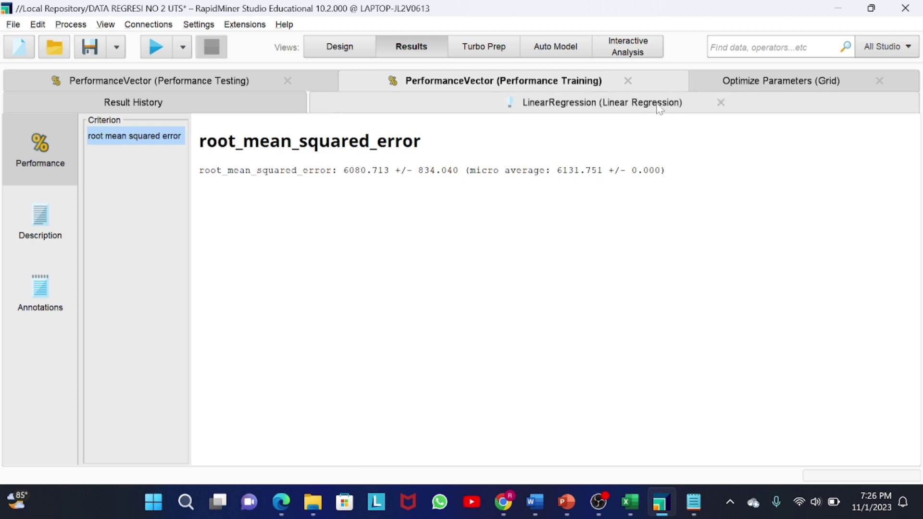
{"action": "left_click", "coordinate": [631, 108]}
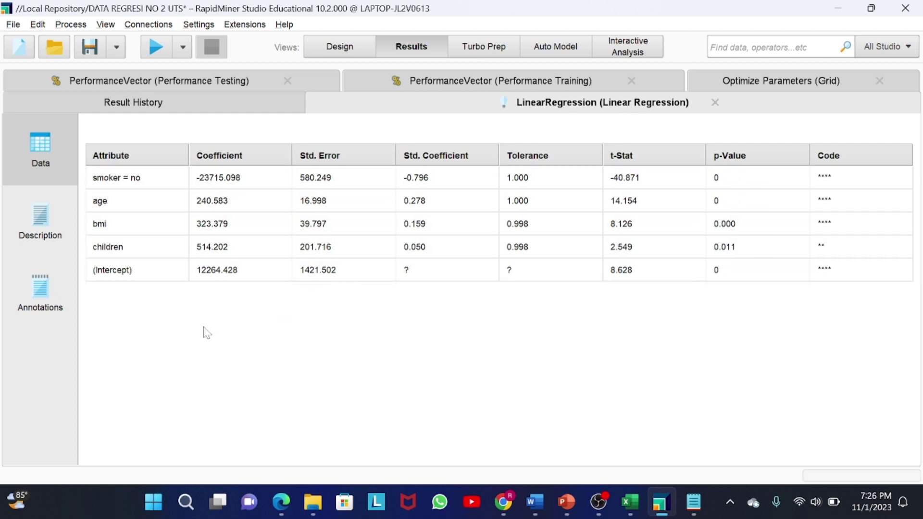
{"action": "left_click", "coordinate": [27, 242]}
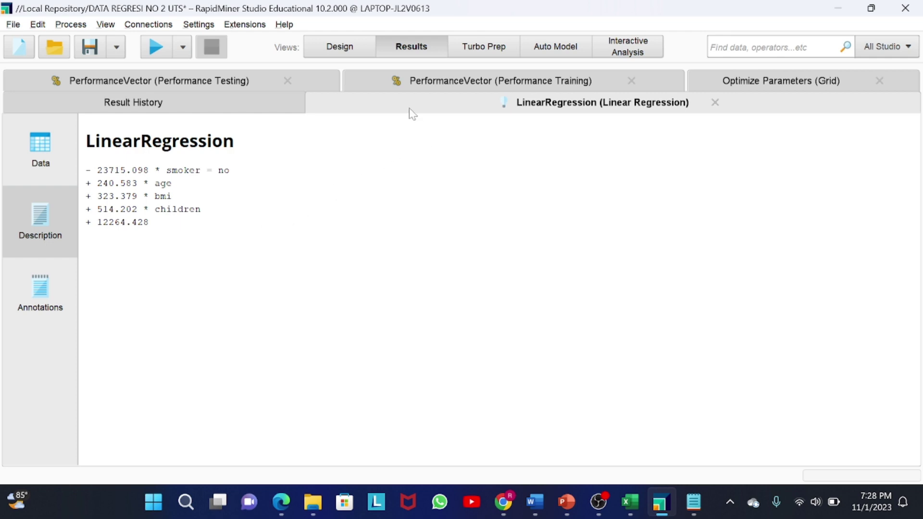
Set the Split Data partition ratios to 0.6 and 0.4 in the process design.
{"action": "left_click", "coordinate": [355, 52]}
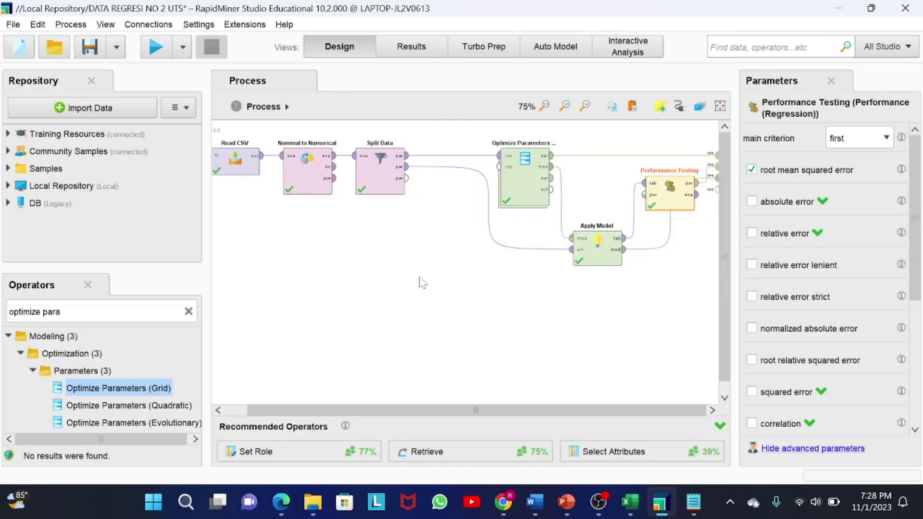
{"action": "left_click", "coordinate": [380, 185]}
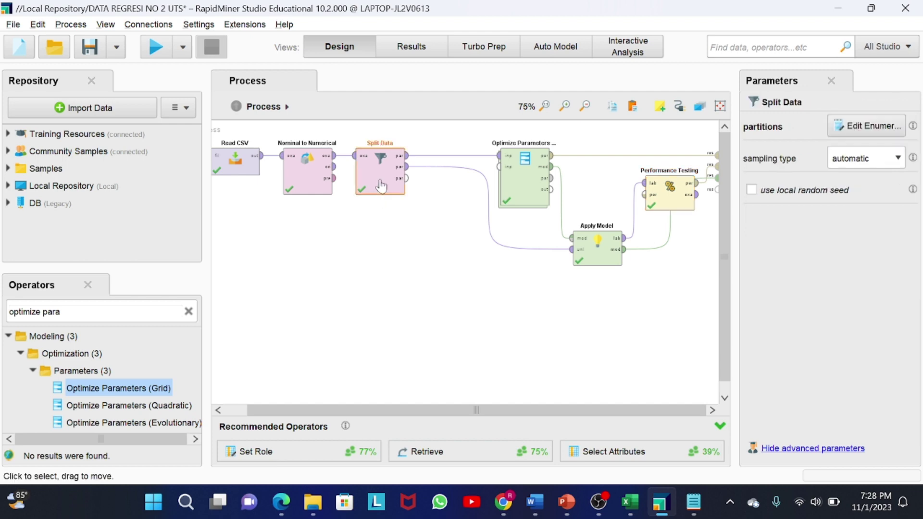
{"action": "left_click", "coordinate": [867, 126]}
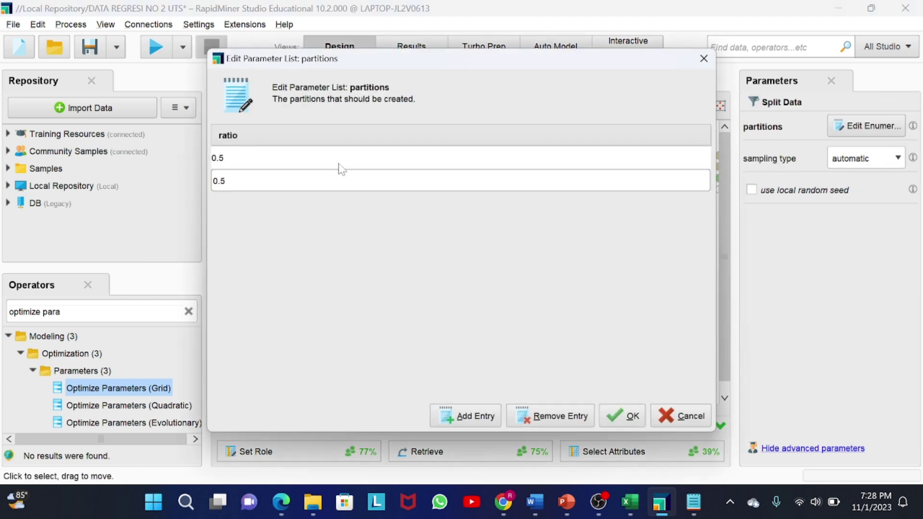
{"action": "left_click", "coordinate": [339, 164]}
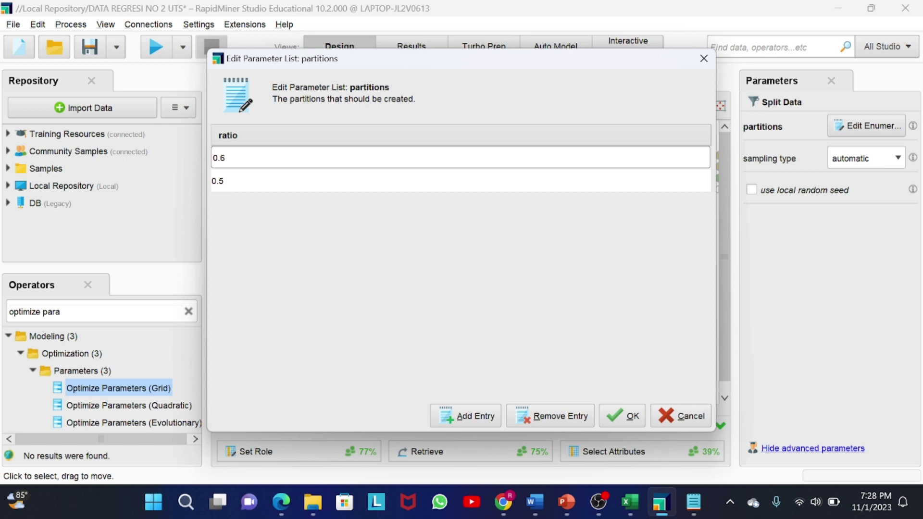
{"action": "left_click", "coordinate": [268, 185]}
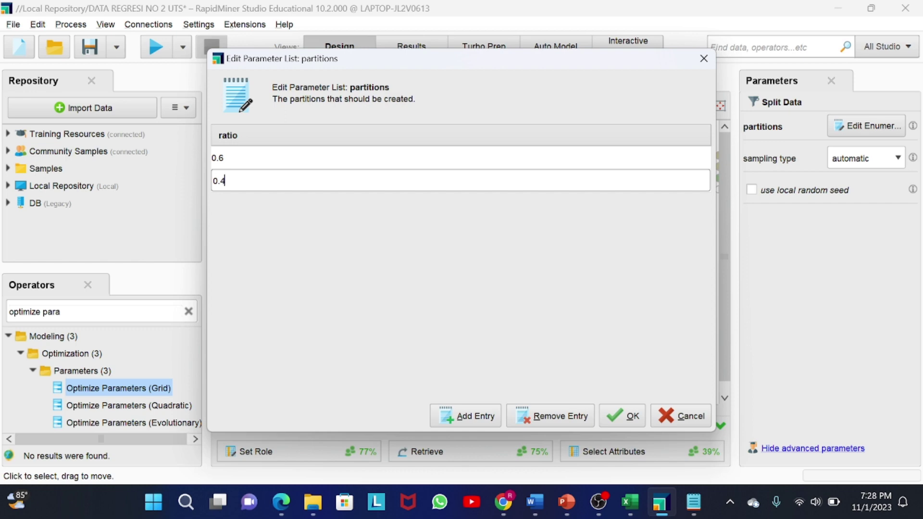
{"action": "left_click", "coordinate": [622, 413]}
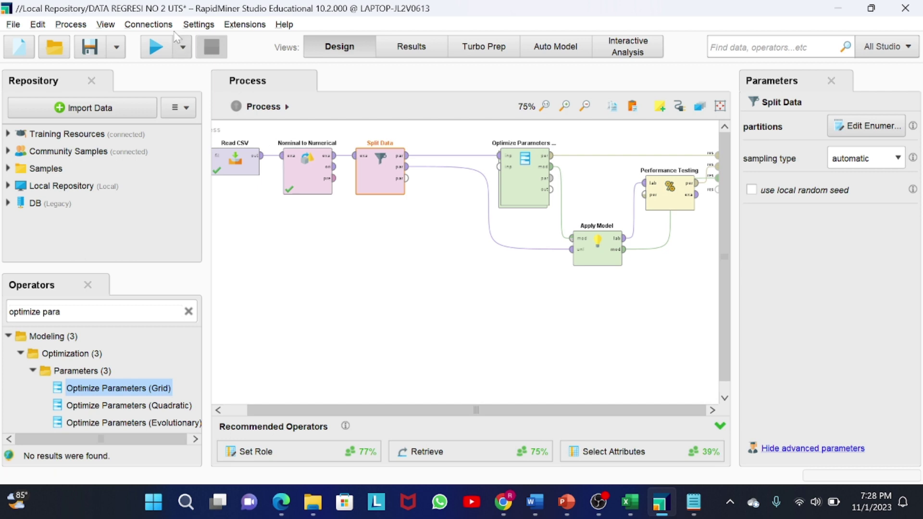
Run the 0.6/0.4 split process and compare testing and training root mean squared errors, the Optimize Parameters (Grid) results, and the Linear Regression coefficients and equation.
{"action": "left_click", "coordinate": [154, 56]}
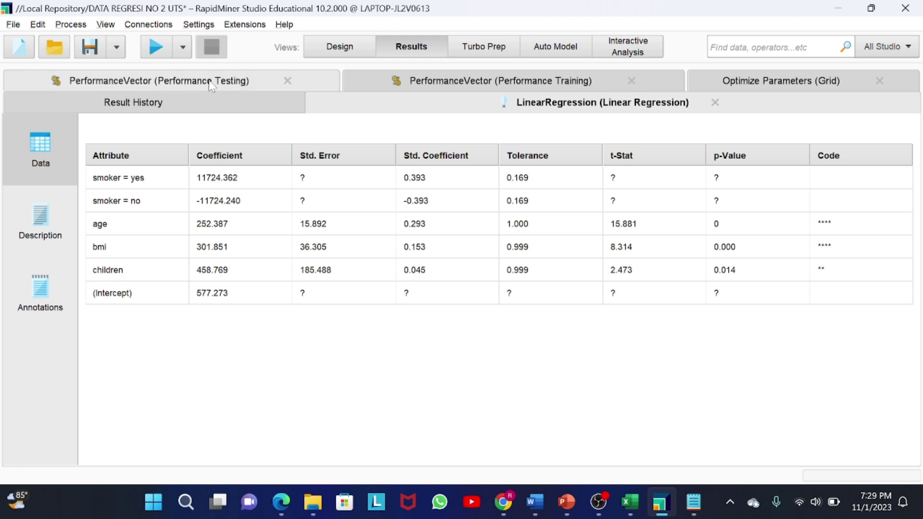
{"action": "left_click", "coordinate": [249, 84]}
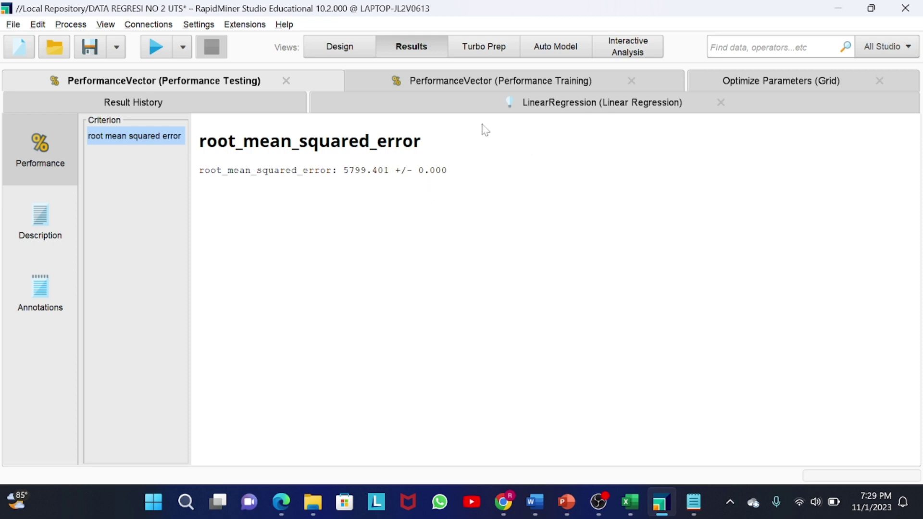
{"action": "left_click", "coordinate": [457, 87]}
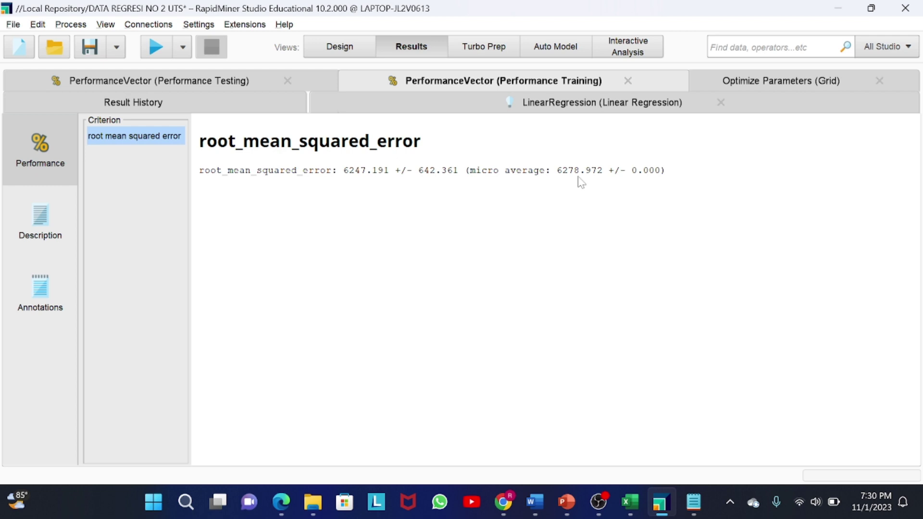
{"action": "left_click", "coordinate": [244, 80]}
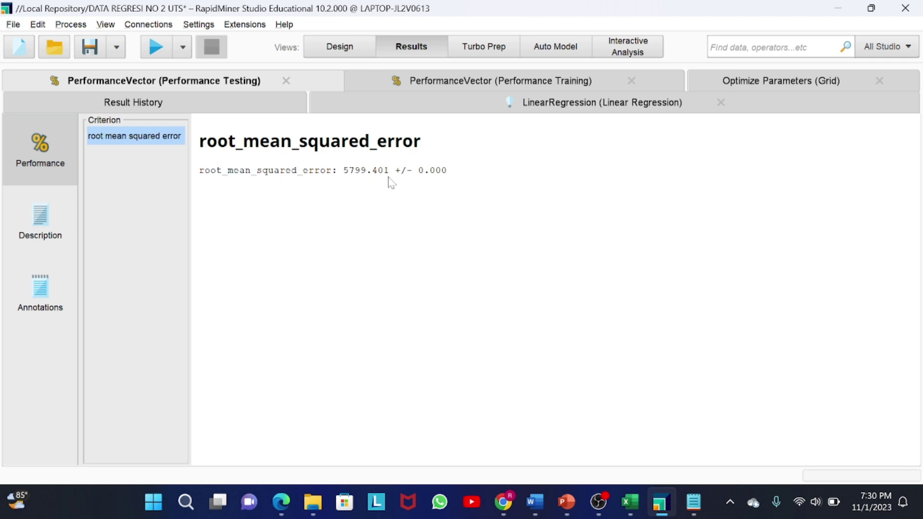
{"action": "left_click", "coordinate": [442, 89]}
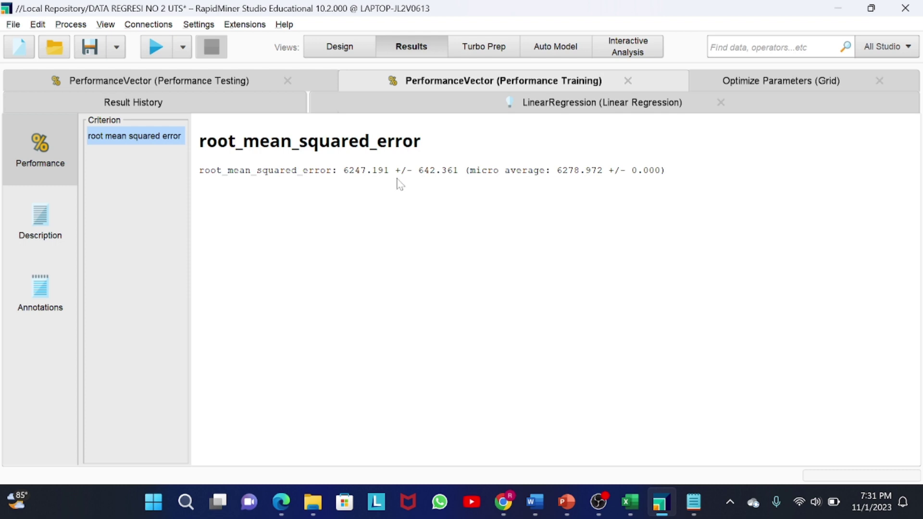
{"action": "left_click", "coordinate": [721, 77]}
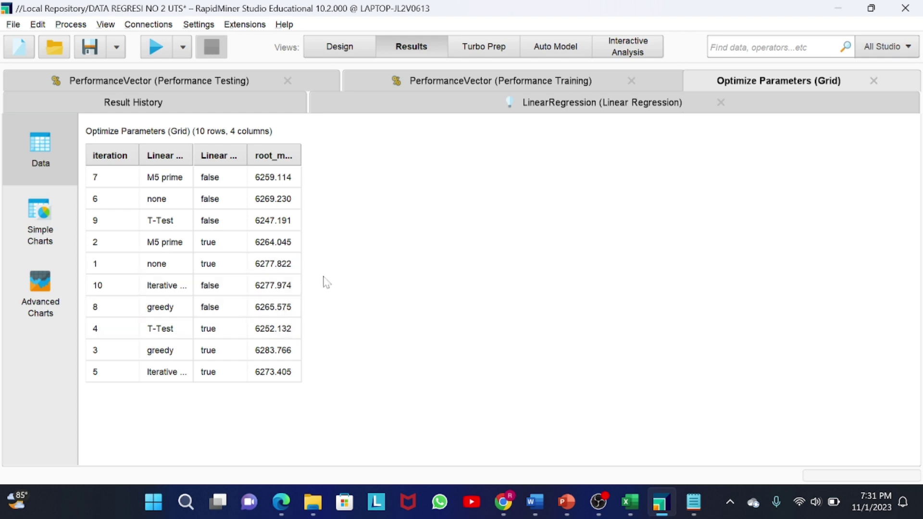
{"action": "left_click", "coordinate": [472, 111]}
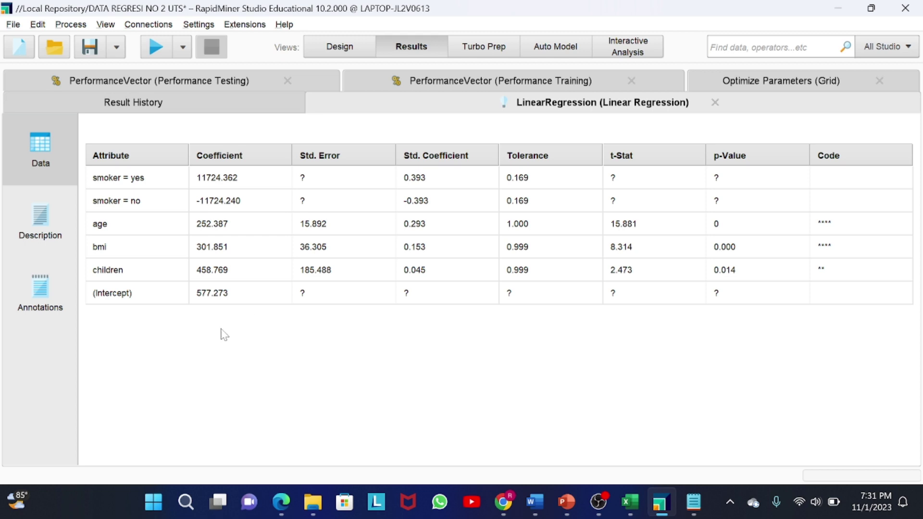
{"action": "left_click", "coordinate": [42, 236]}
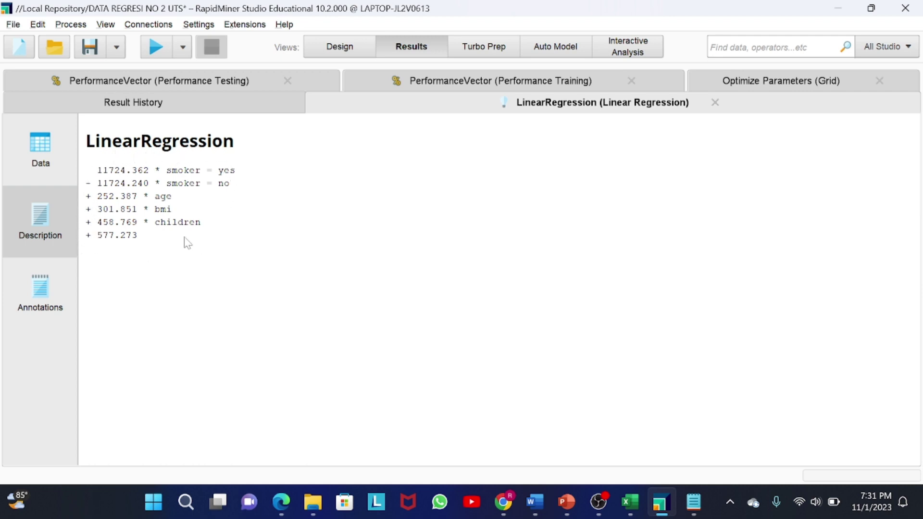
Return to the process design and set the Split Data partition ratios to 0.7 and 0.3.
{"action": "left_click", "coordinate": [347, 56]}
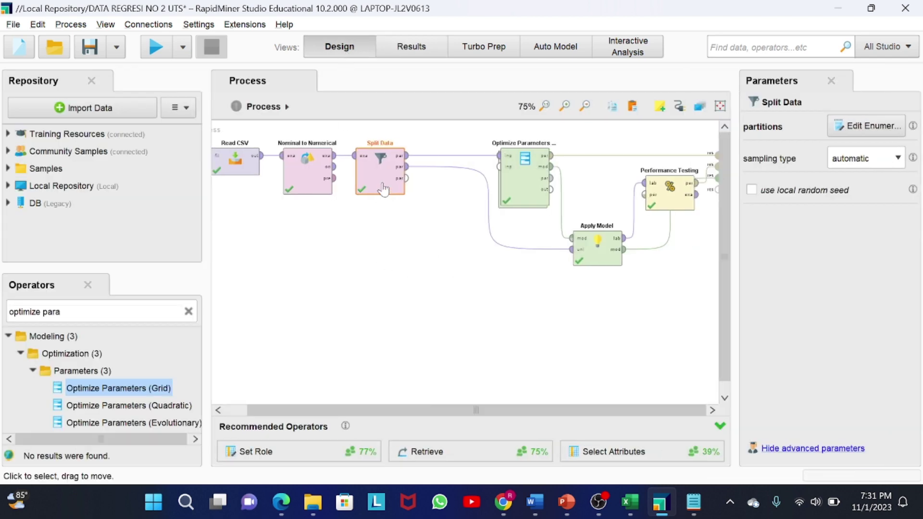
{"action": "left_click", "coordinate": [867, 126]}
{"action": "left_click", "coordinate": [338, 162]}
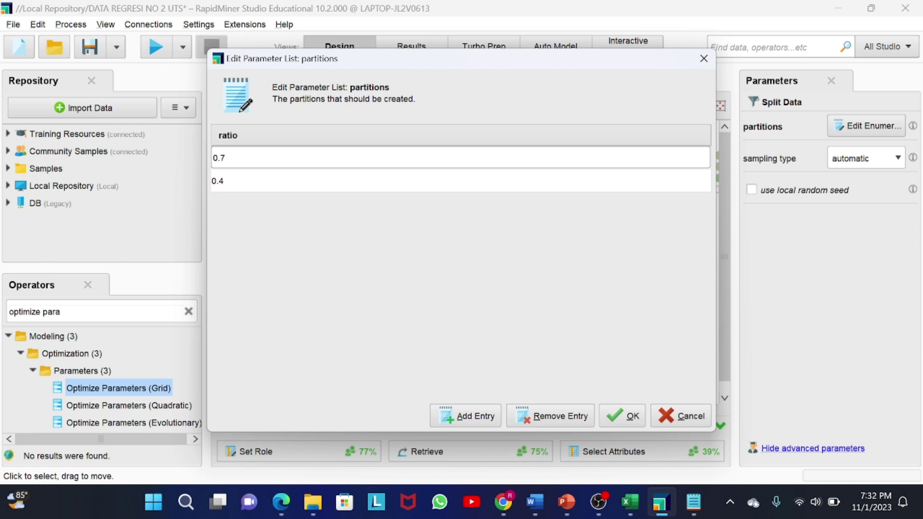
{"action": "left_click", "coordinate": [291, 182]}
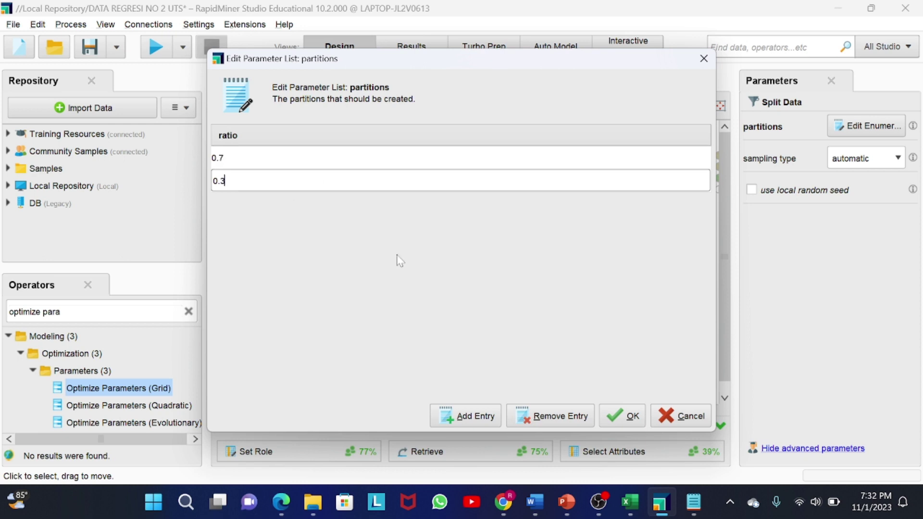
{"action": "left_click", "coordinate": [623, 416]}
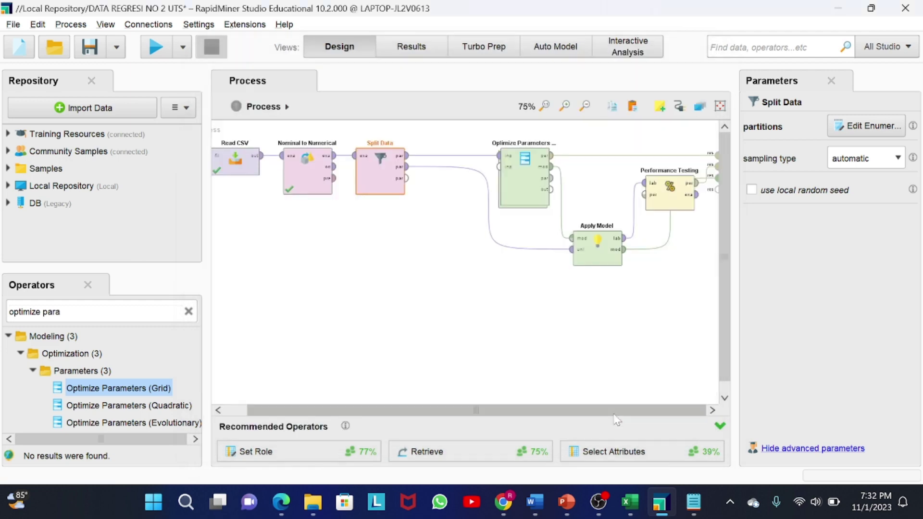
Run the 0.7/0.3 split process and review the testing and training errors, parameter grid results, and Linear Regression coefficients and equation.
{"action": "left_click", "coordinate": [157, 47]}
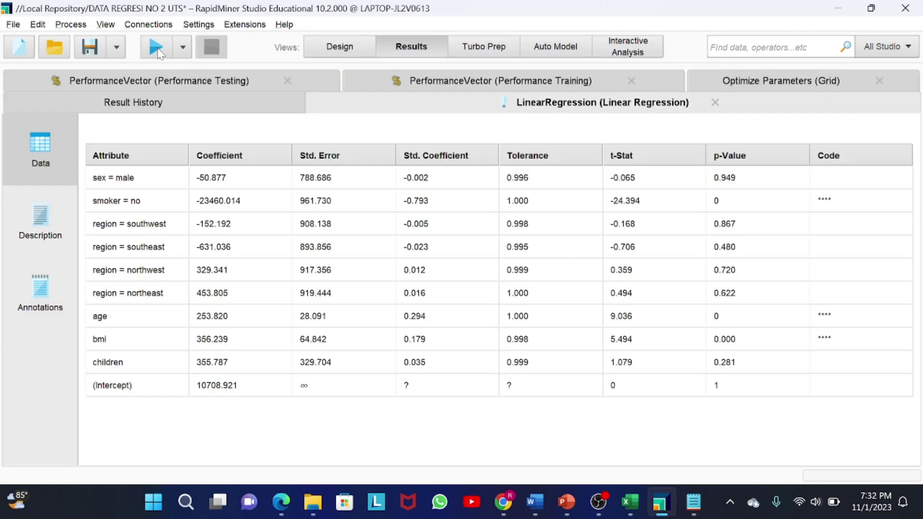
{"action": "left_click", "coordinate": [241, 82]}
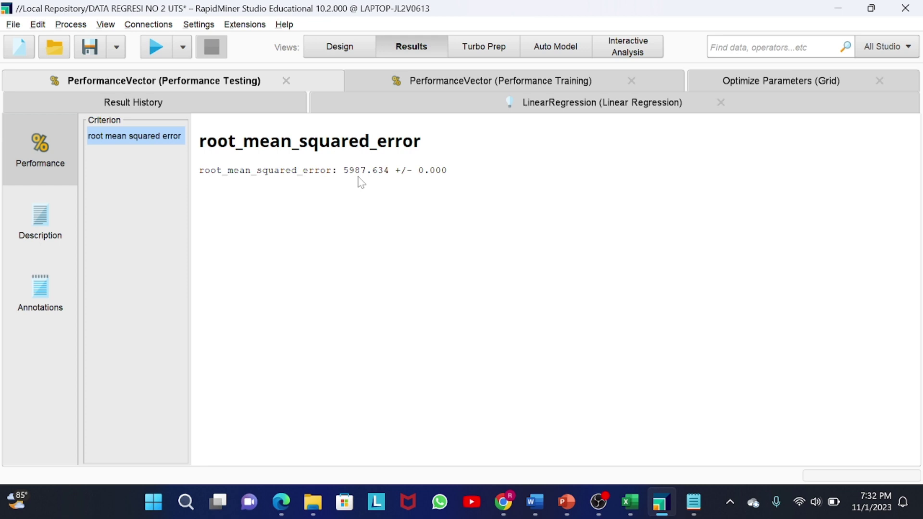
{"action": "left_click", "coordinate": [488, 85]}
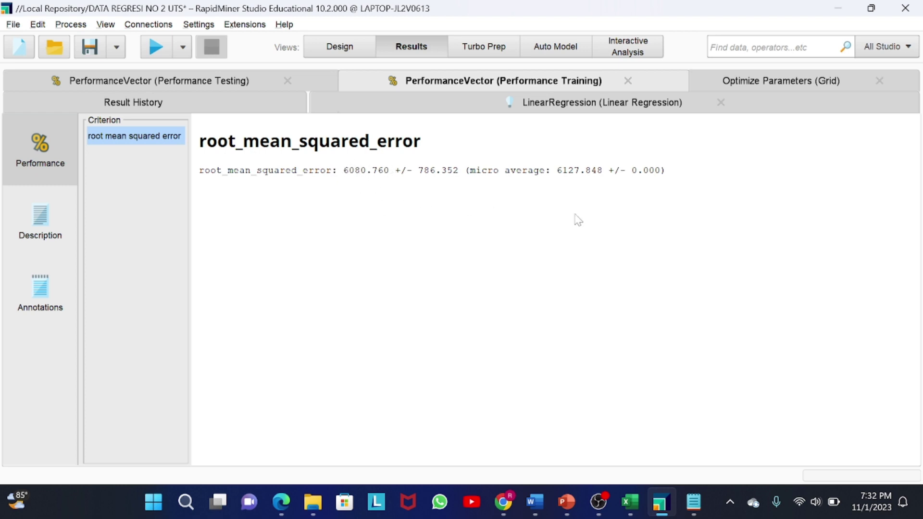
{"action": "left_click", "coordinate": [700, 82]}
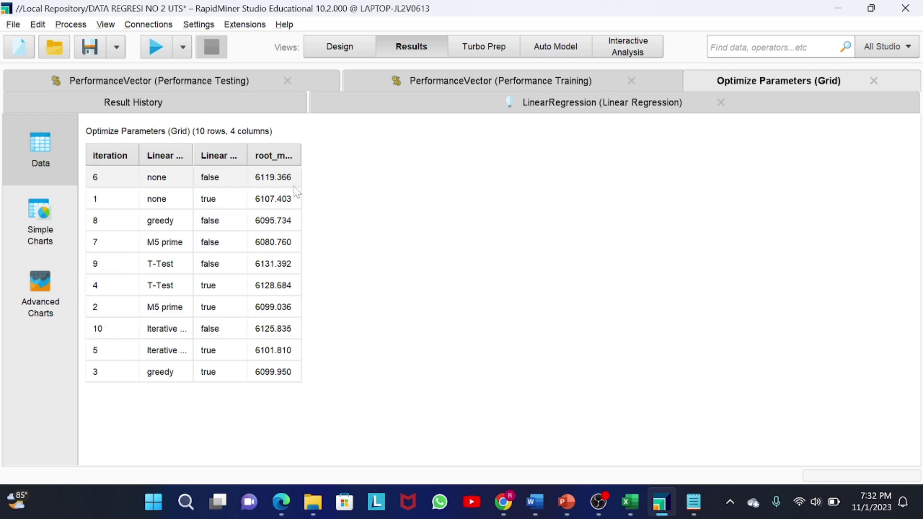
{"action": "left_click", "coordinate": [522, 110]}
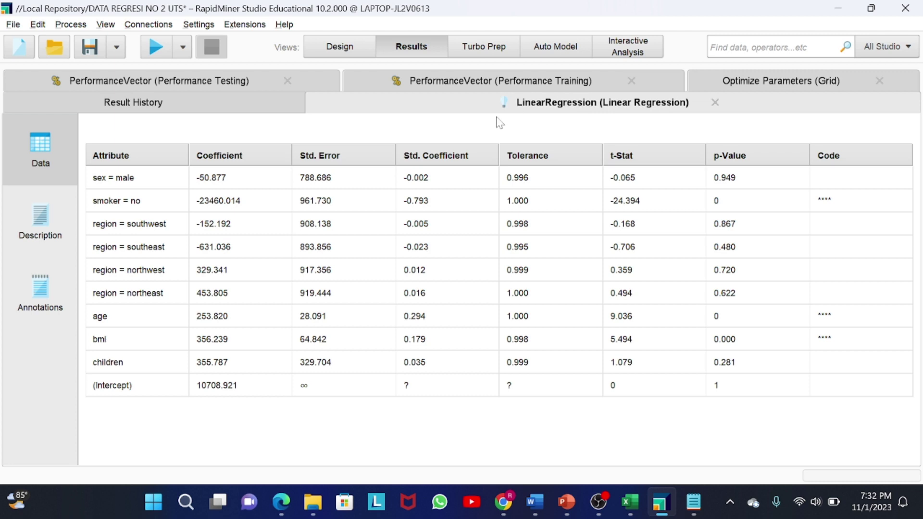
{"action": "left_click", "coordinate": [38, 237]}
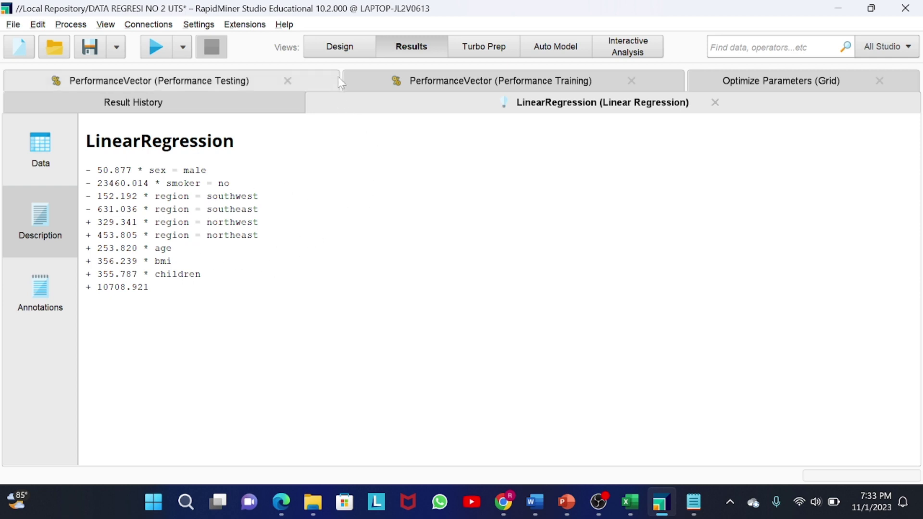
Return to the process design and set the Split Data partition ratios to 0.8 and 0.2.
{"action": "left_click", "coordinate": [345, 47]}
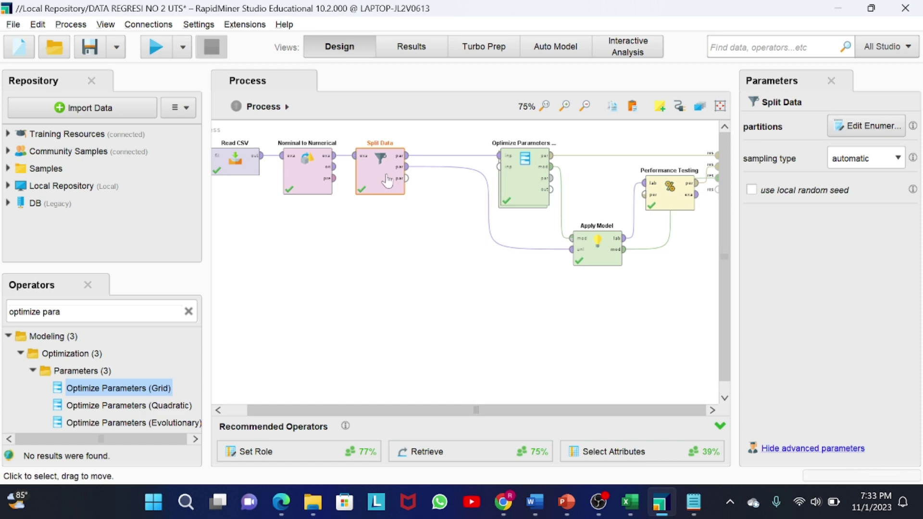
{"action": "left_click", "coordinate": [867, 126]}
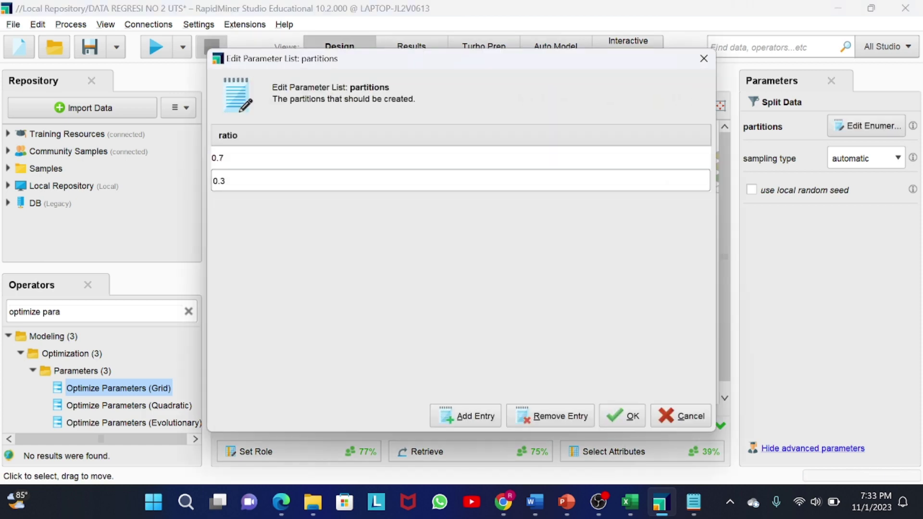
{"action": "left_click", "coordinate": [372, 157]}
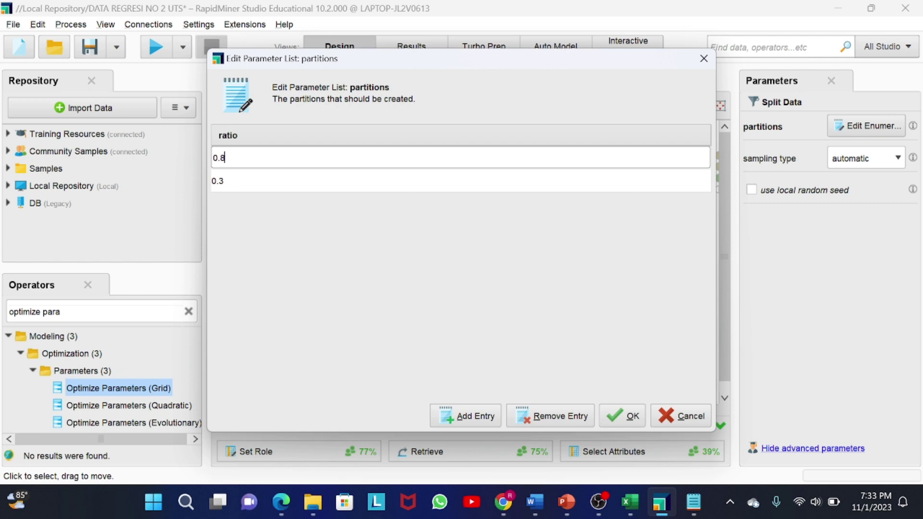
{"action": "left_click", "coordinate": [290, 187]}
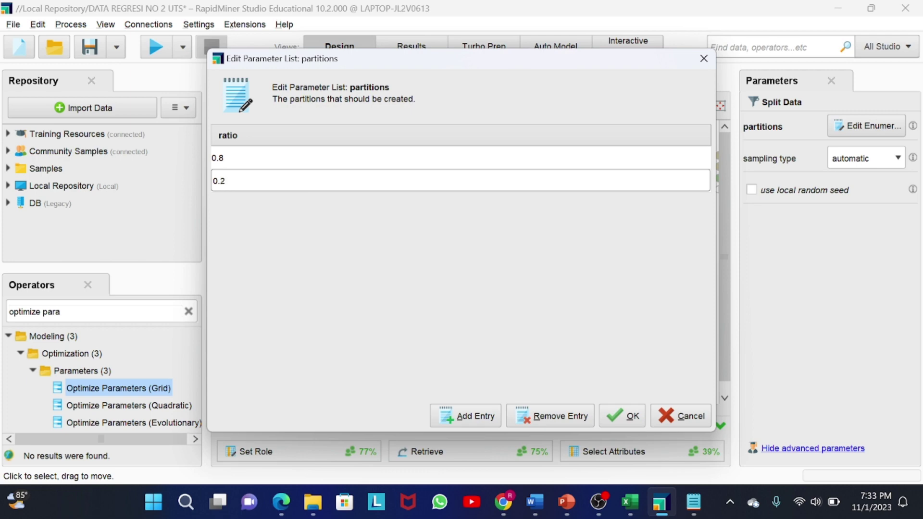
{"action": "left_click", "coordinate": [621, 416]}
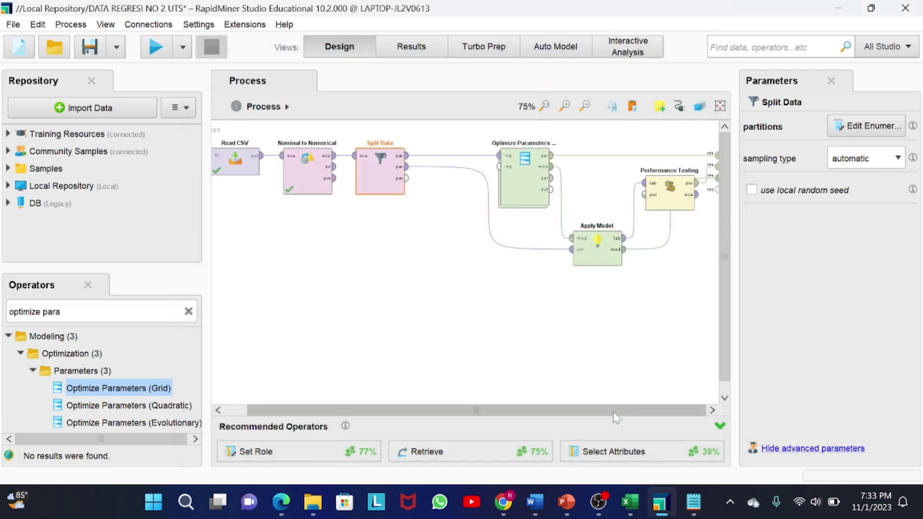
Run the 0.8/0.2 split process and review the testing and training errors, parameter grid results, and Linear Regression coefficients and equation.
{"action": "left_click", "coordinate": [156, 46]}
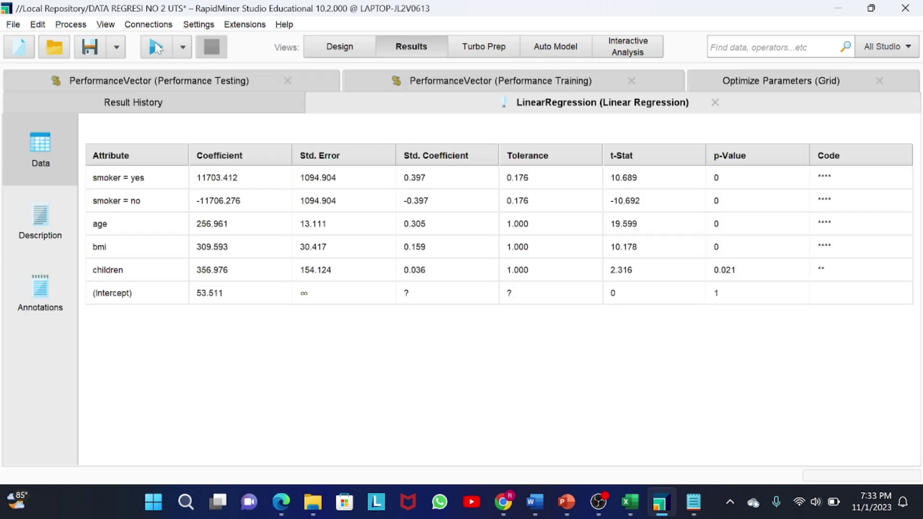
{"action": "left_click", "coordinate": [230, 85]}
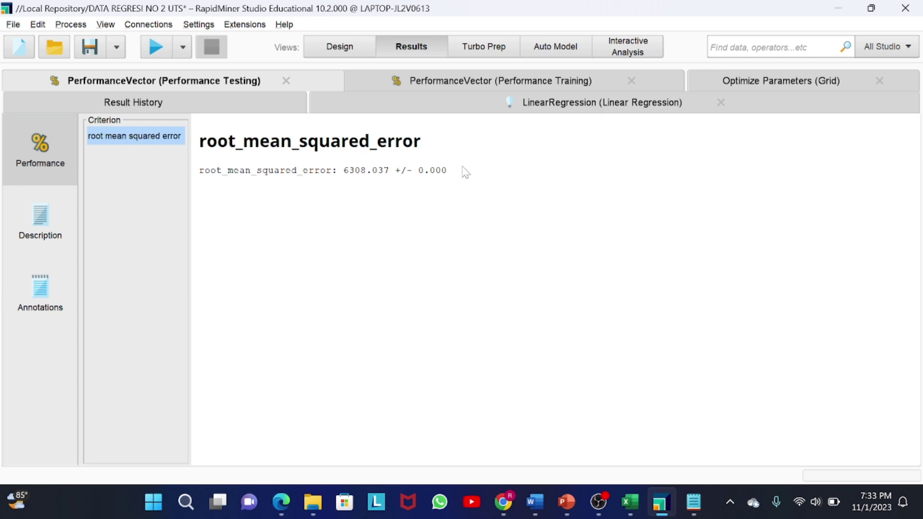
{"action": "left_click", "coordinate": [467, 80]}
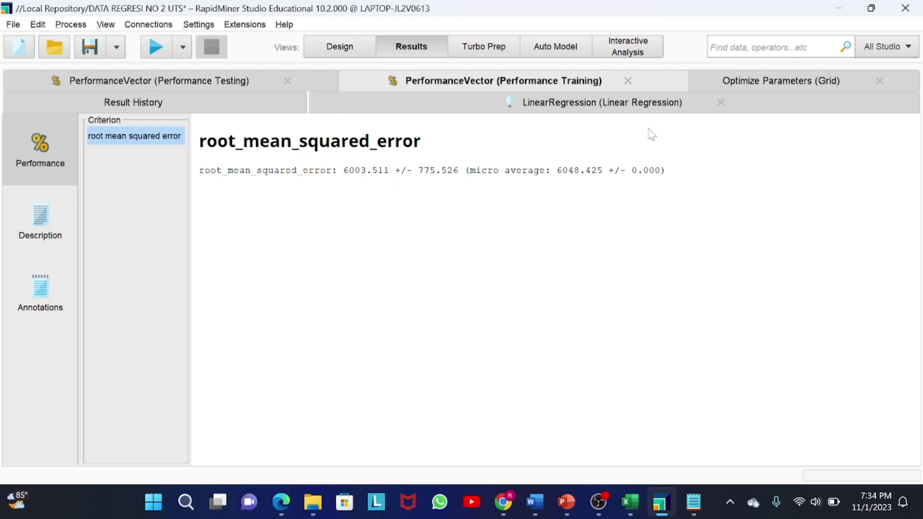
{"action": "left_click", "coordinate": [711, 79]}
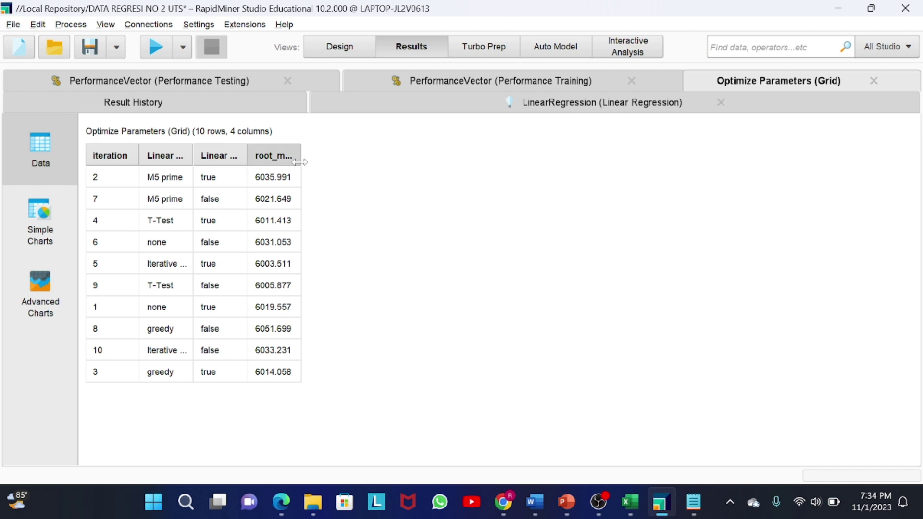
{"action": "left_click", "coordinate": [342, 44]}
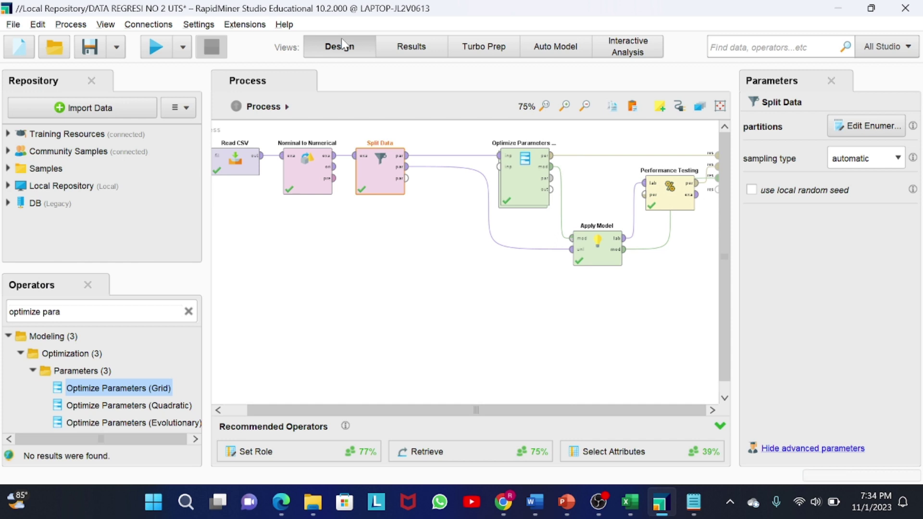
{"action": "left_click", "coordinate": [405, 46]}
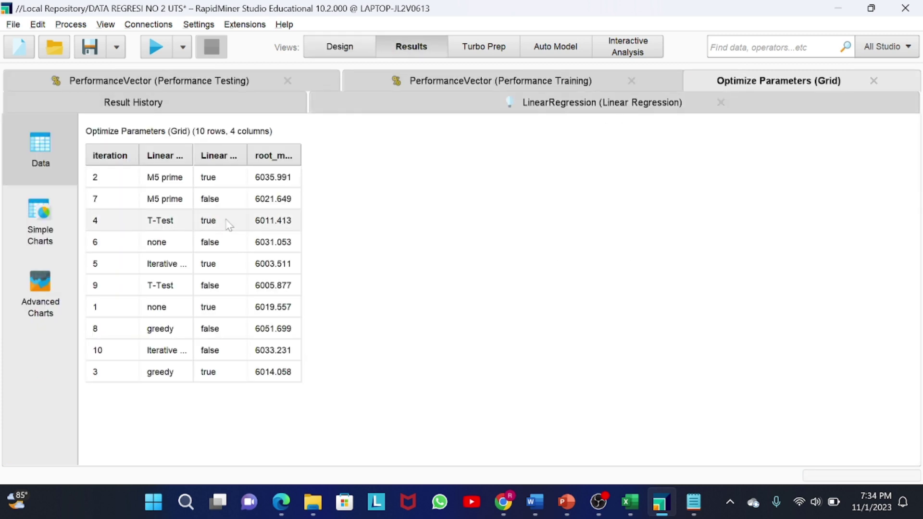
{"action": "left_click", "coordinate": [494, 110]}
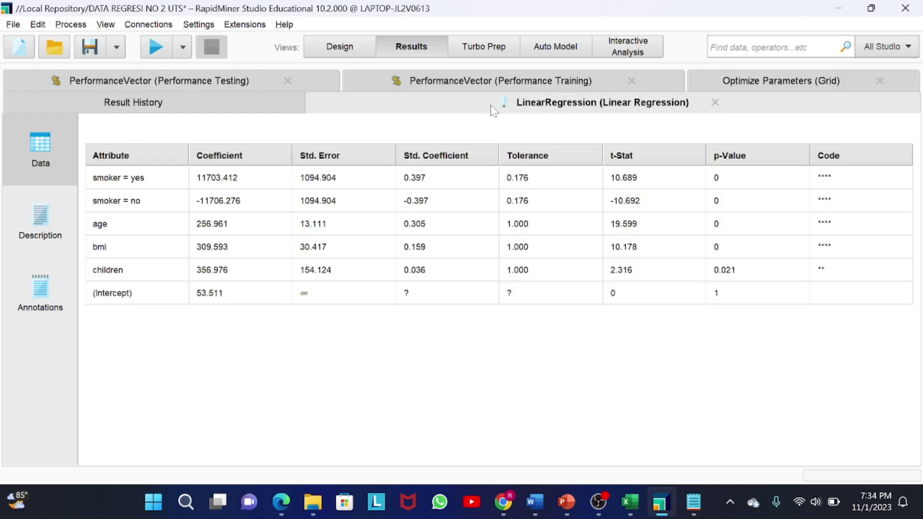
{"action": "left_click", "coordinate": [67, 227]}
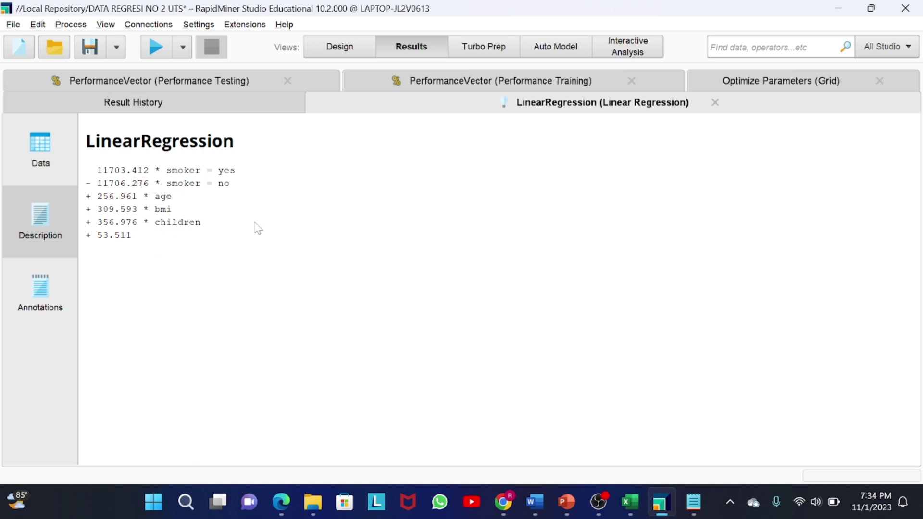
Return to the process design and set the Split Data partition ratios to 0.9 and 0.1.
{"action": "left_click", "coordinate": [353, 53]}
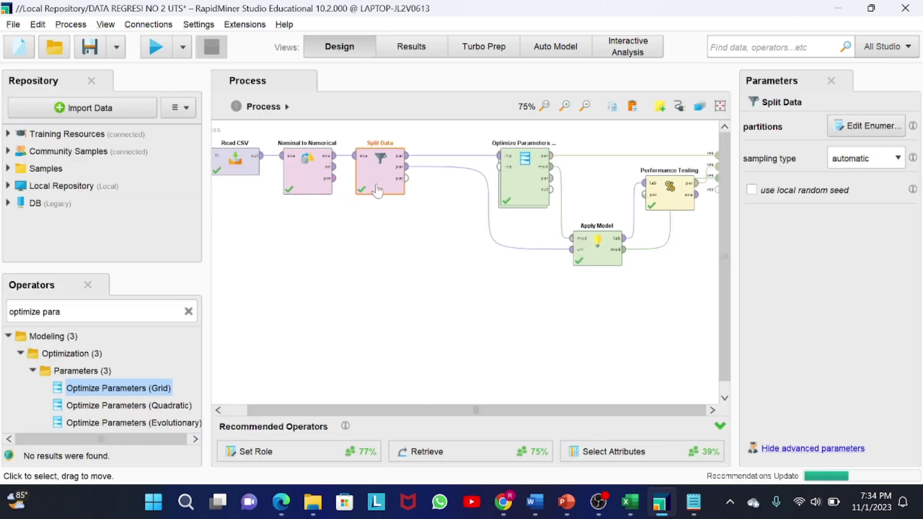
{"action": "left_click", "coordinate": [867, 126]}
{"action": "left_click", "coordinate": [333, 166]}
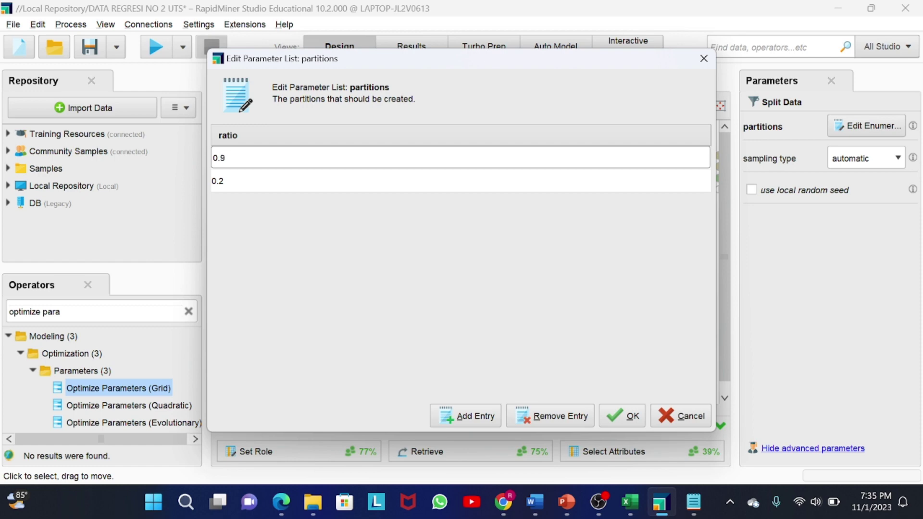
{"action": "left_click", "coordinate": [282, 180]}
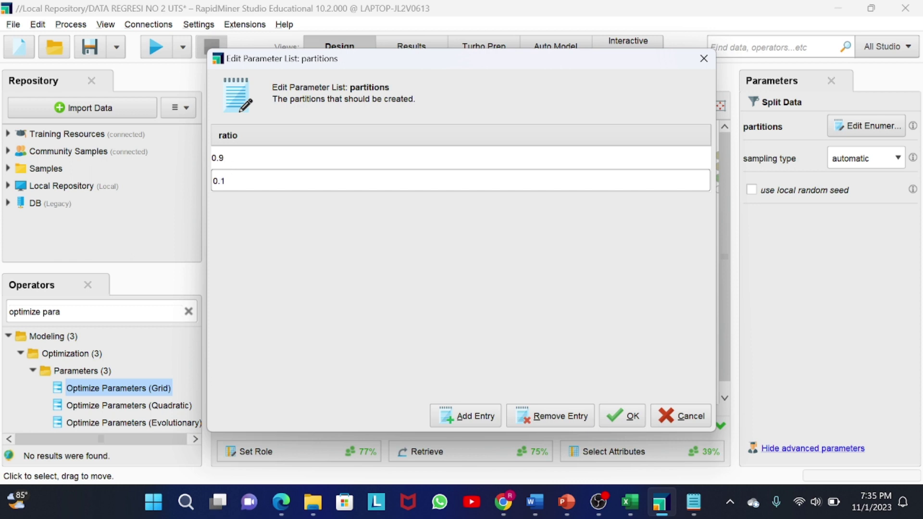
{"action": "left_click", "coordinate": [623, 417]}
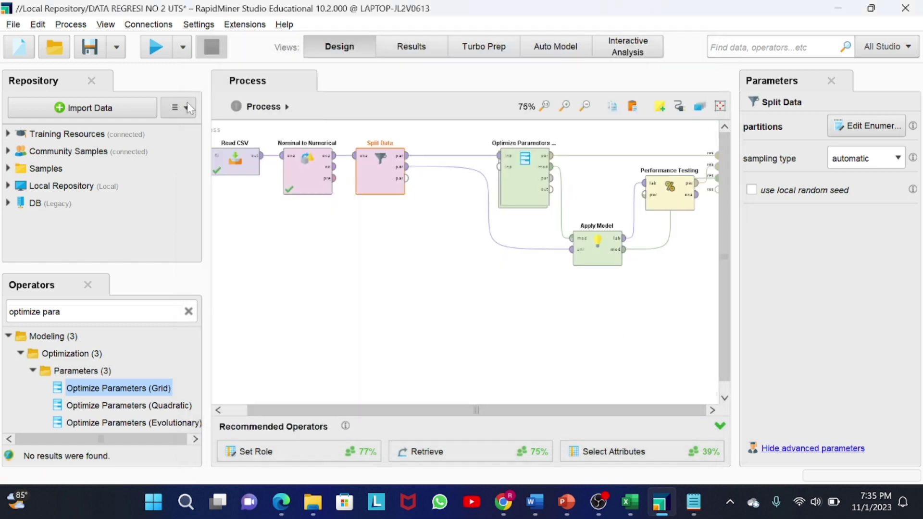
Run the 0.9/0.1 split process and review the testing and training errors, parameter grid results, and Linear Regression coefficients and equation.
{"action": "left_click", "coordinate": [155, 48]}
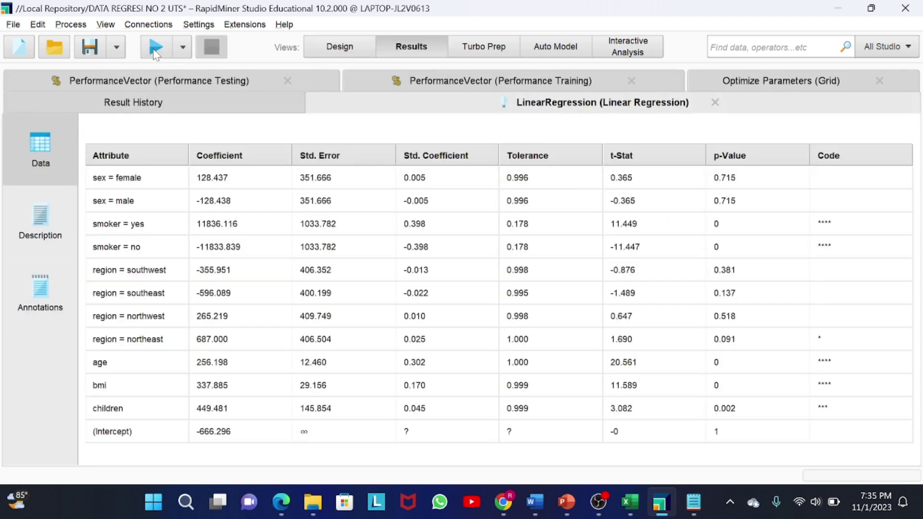
{"action": "left_click", "coordinate": [154, 84]}
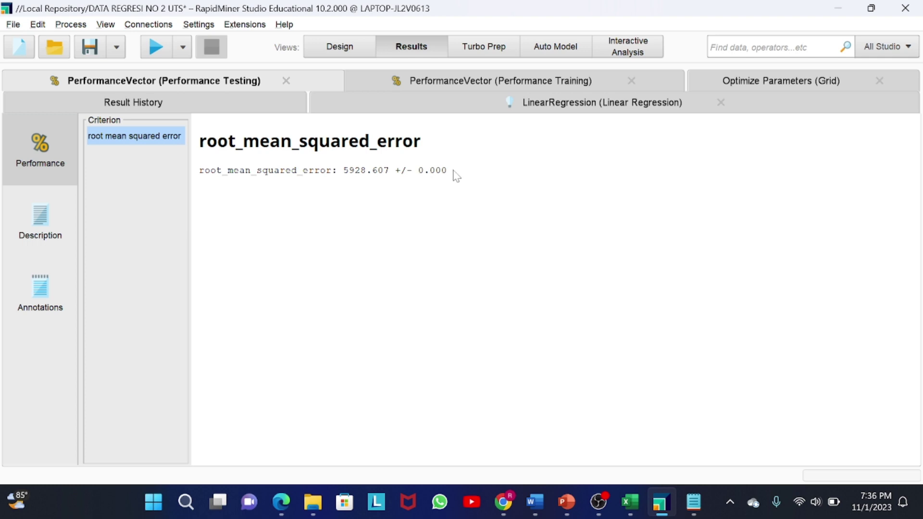
{"action": "left_click", "coordinate": [439, 84]}
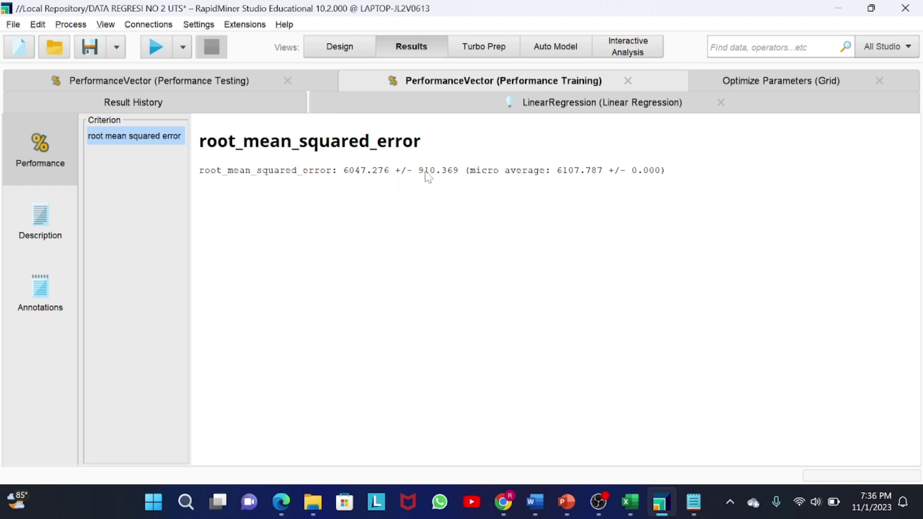
{"action": "left_click", "coordinate": [698, 78]}
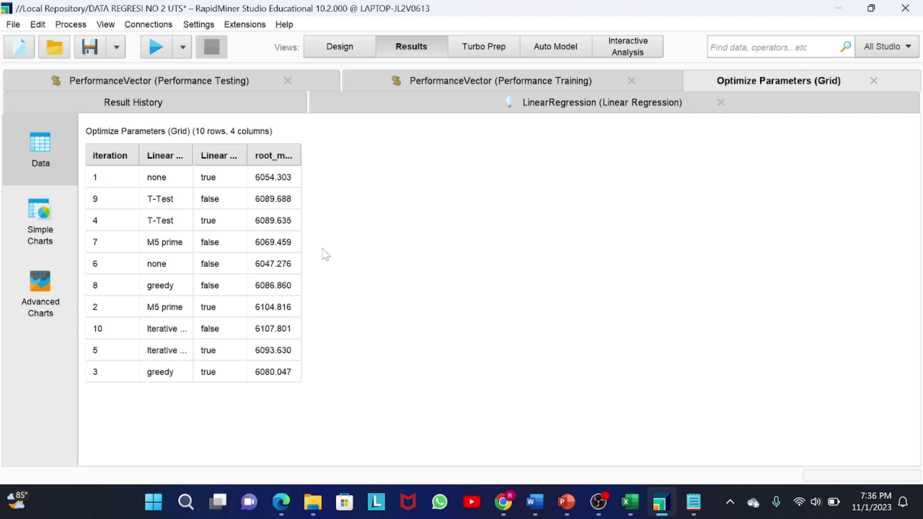
{"action": "left_click", "coordinate": [530, 102]}
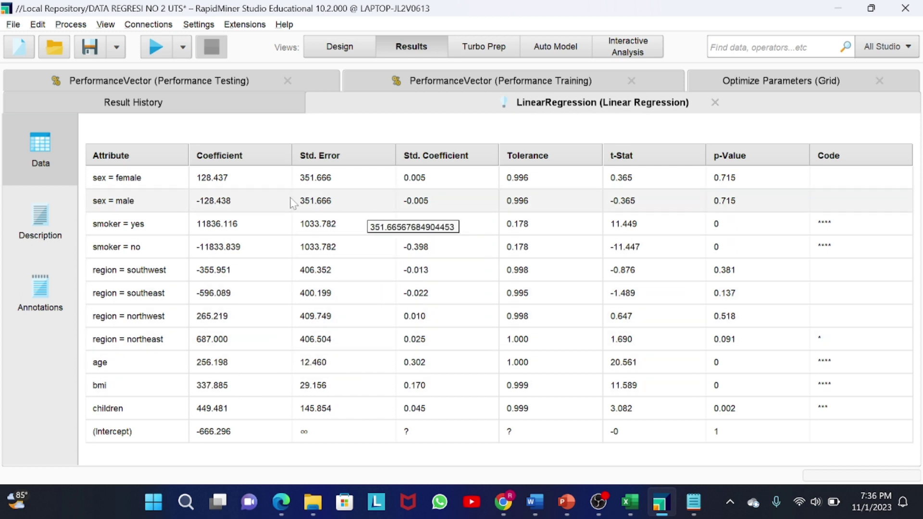
{"action": "left_click", "coordinate": [36, 229]}
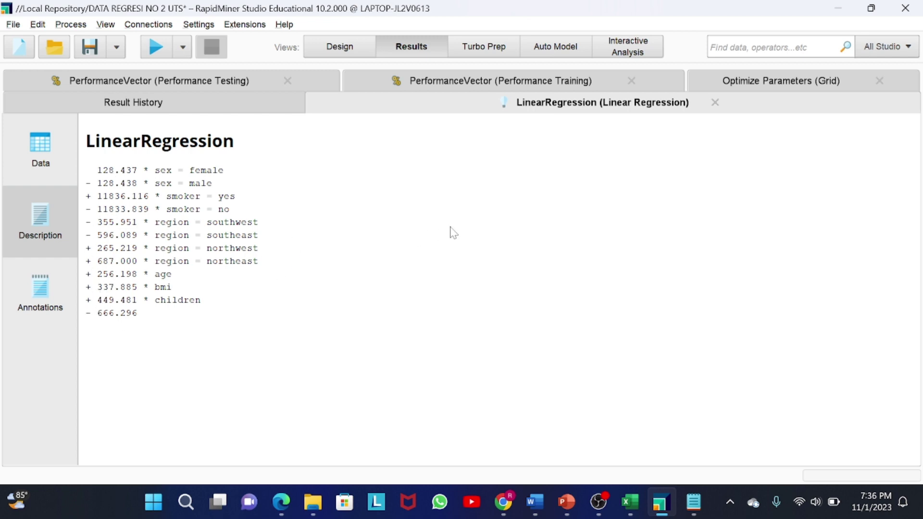
Return to the process design and look over the complete regression workflow.
{"action": "left_click", "coordinate": [340, 46]}
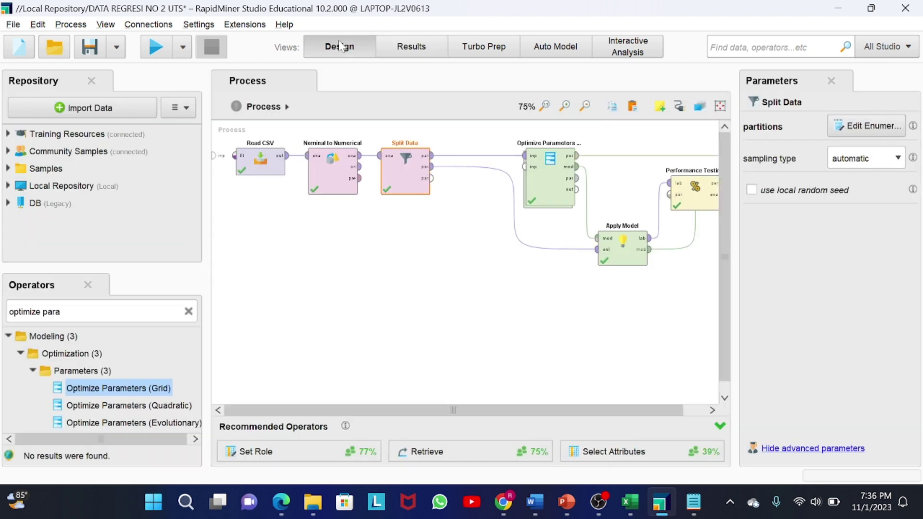
{"action": "scroll", "coordinate": [441, 231], "scroll_direction": "down", "scroll_amount": 2}
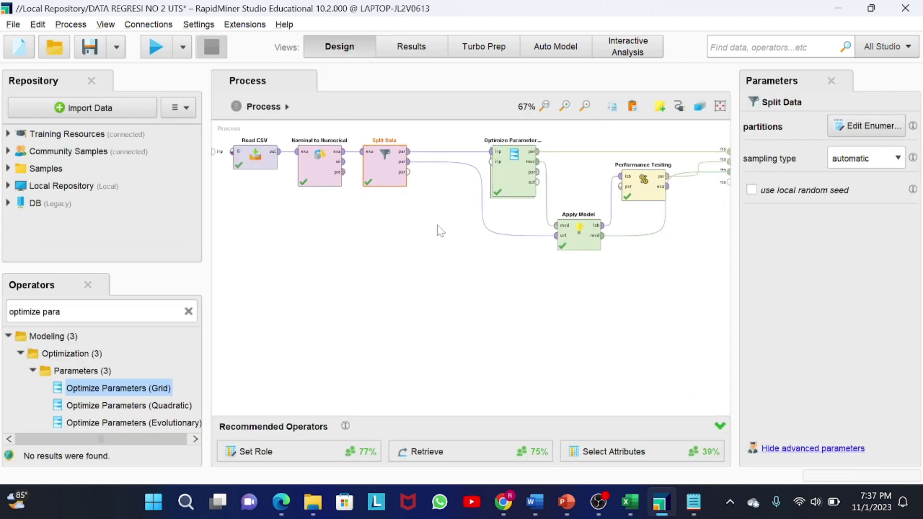
{"action": "scroll", "coordinate": [441, 231], "scroll_direction": "up", "scroll_amount": 2}
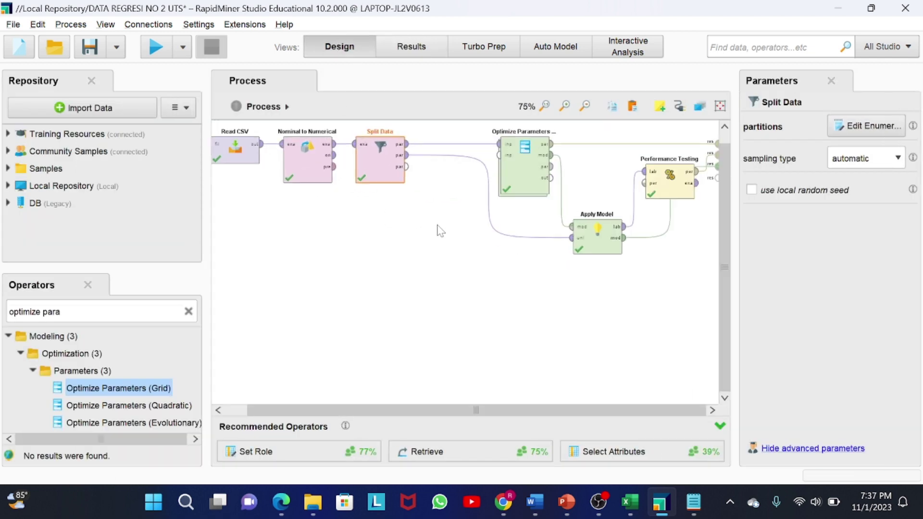